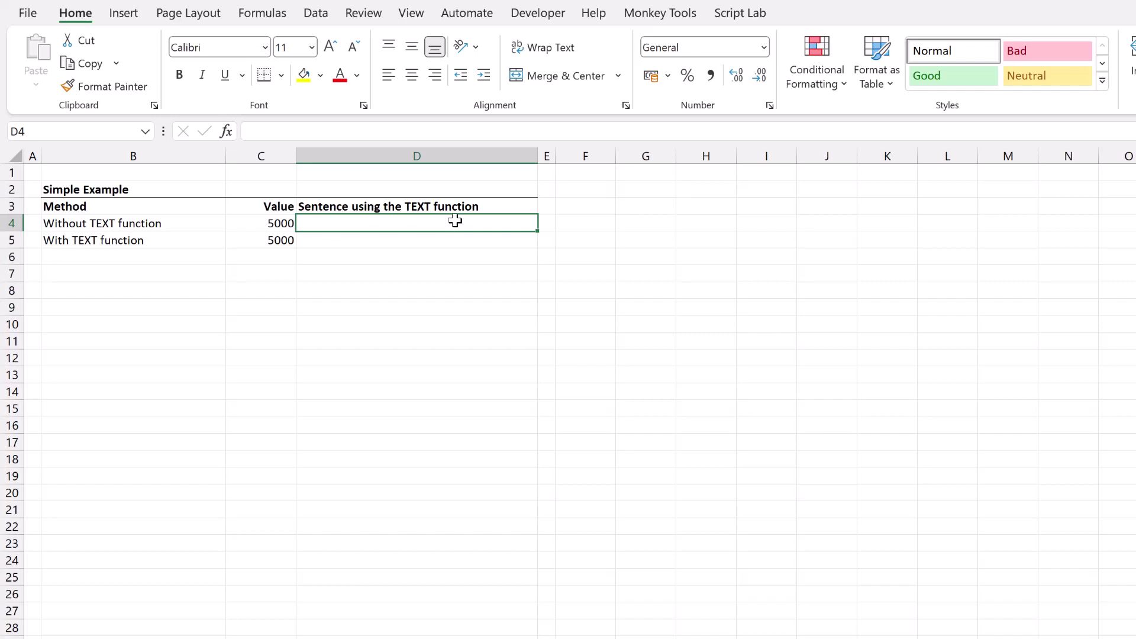
Enter ="Training costs for September were "&C4&"." in D4 so it reads 'Training costs for September were 5000.'
text(=")
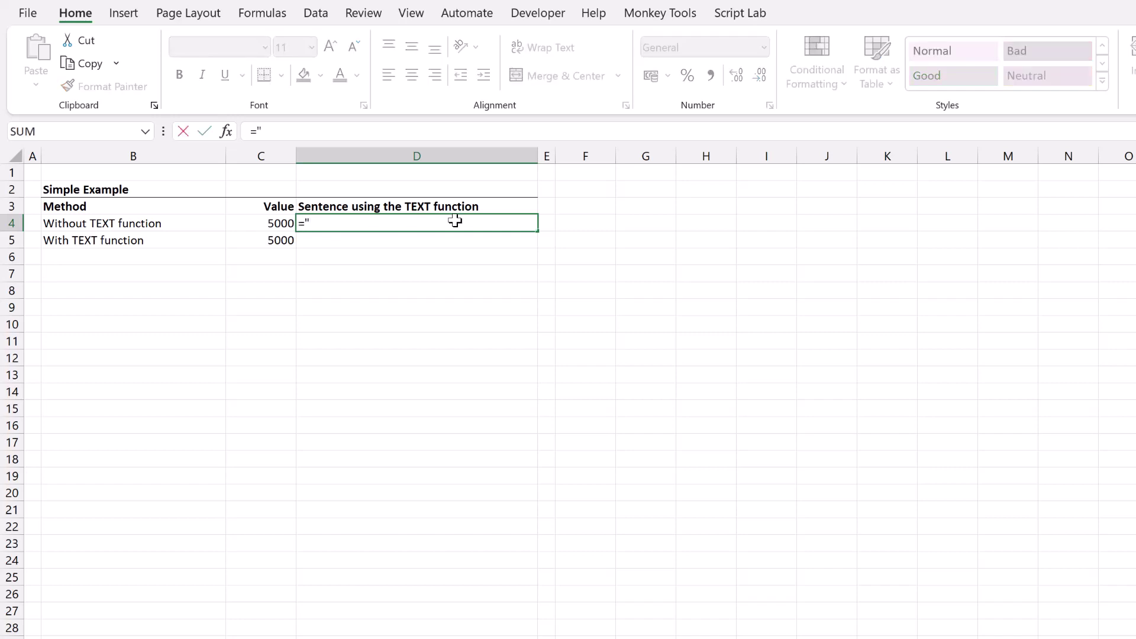
text(Training co)
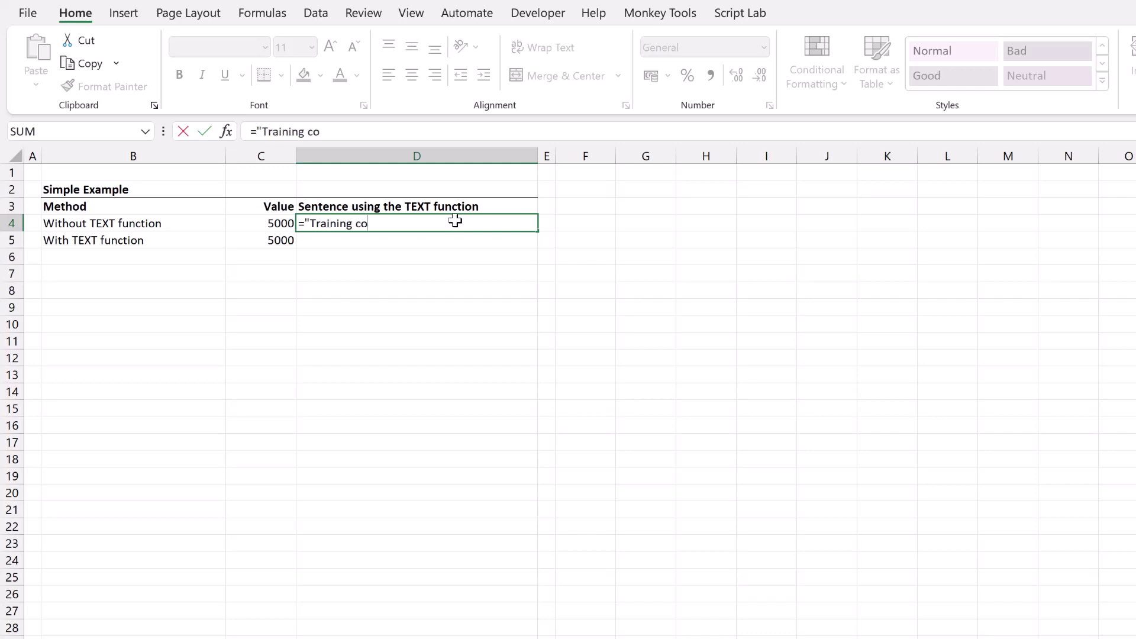
text(sts for September were)
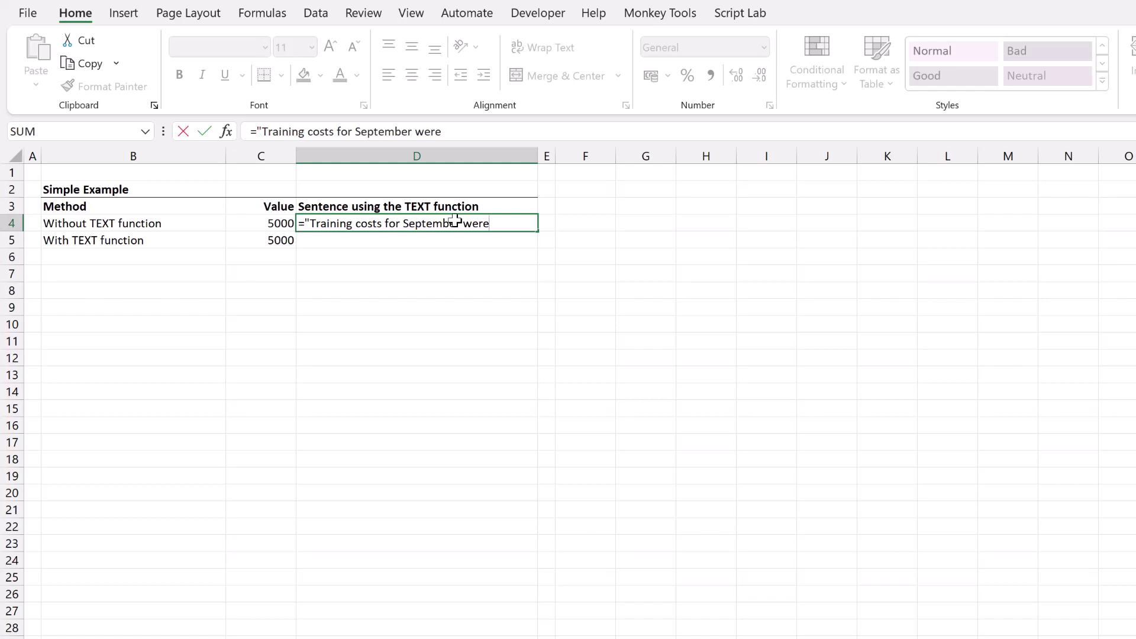
text( "&)
click(277, 219)
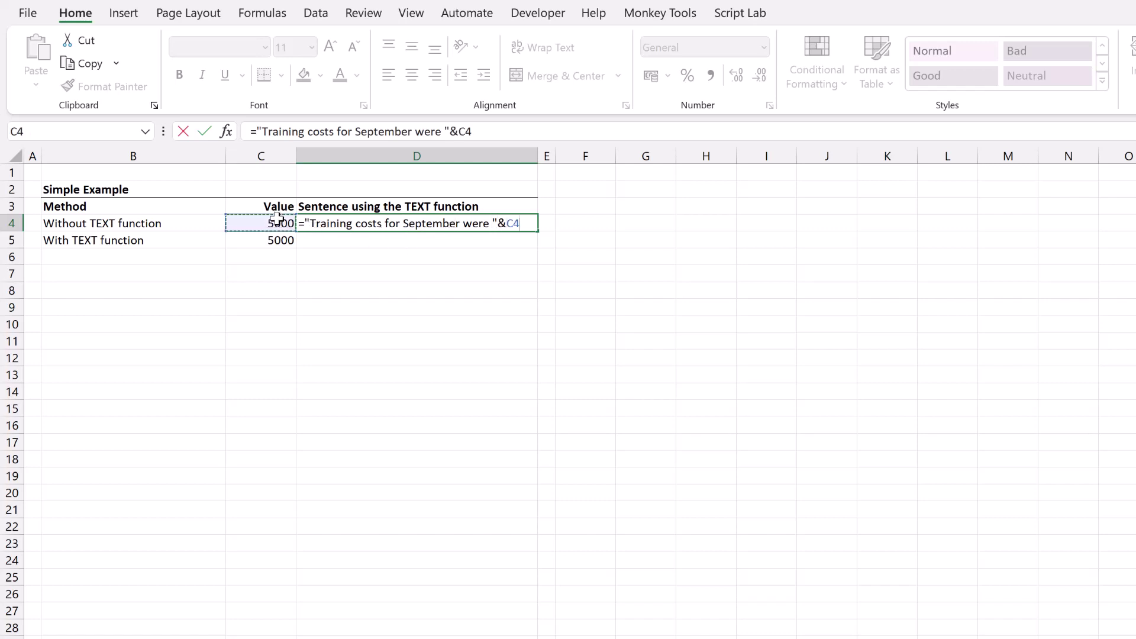
text(&".")
key(Return)
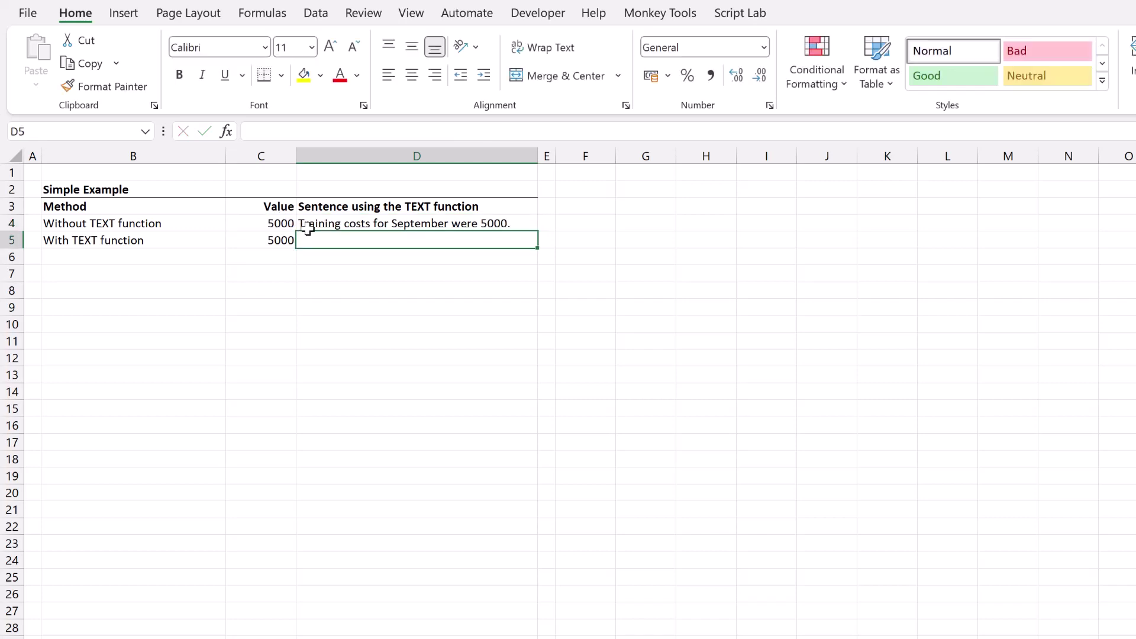
Copy the D4 sentence formula into D5
click(477, 227)
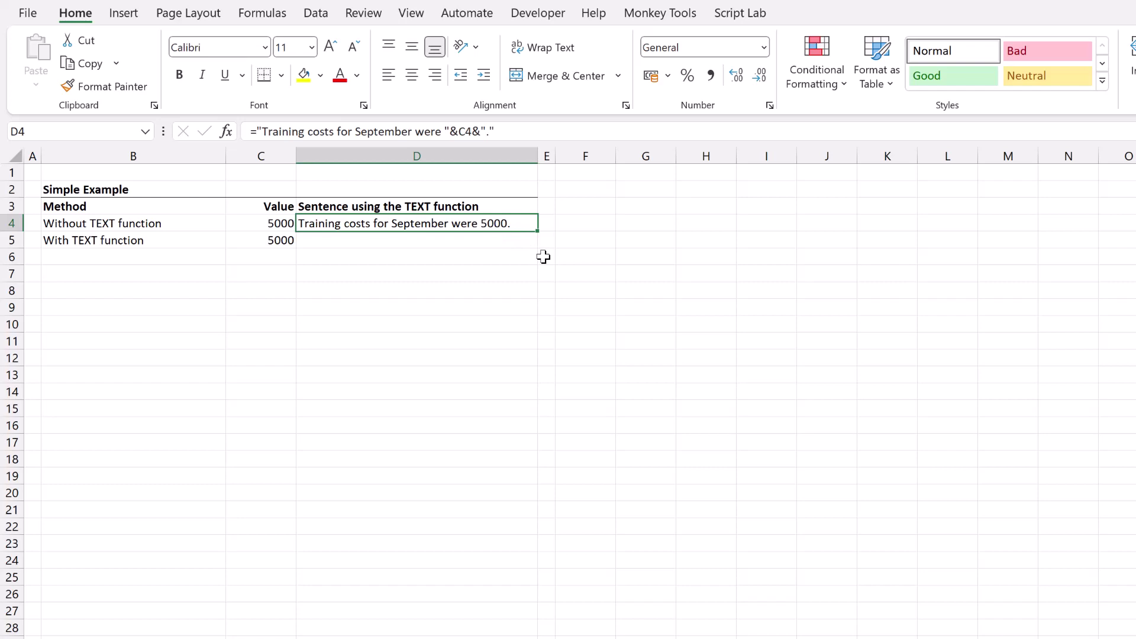
key(ctrl+c)
key(Down)
key(ctrl+v)
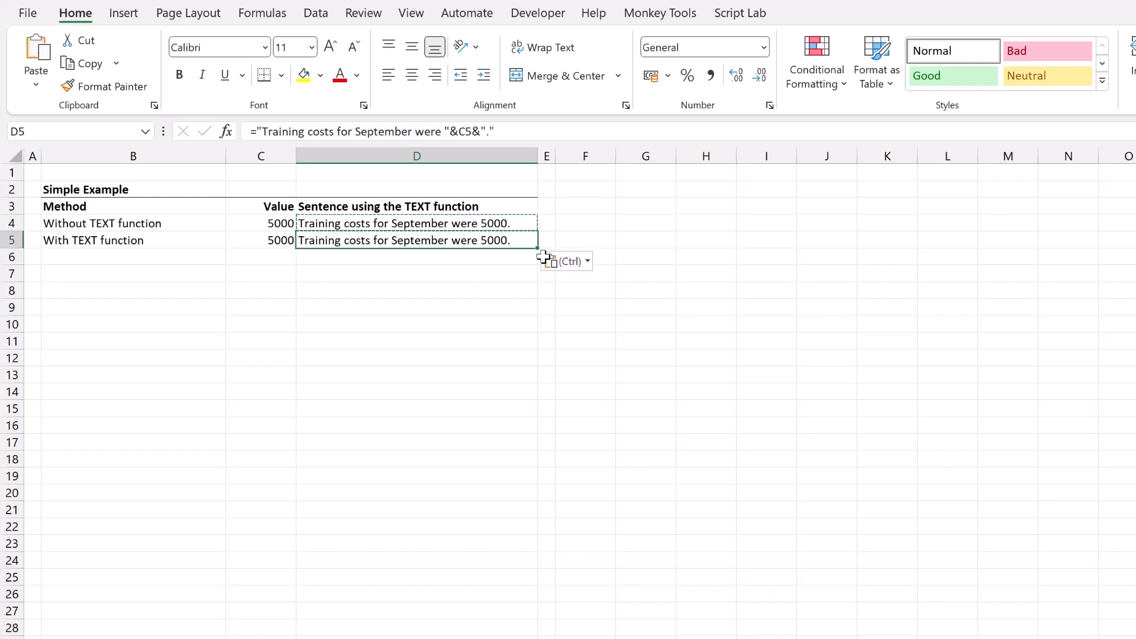
Replace C5 in D5's formula with TEXT(C5,"$#,##0") to show $5,000
click(472, 132)
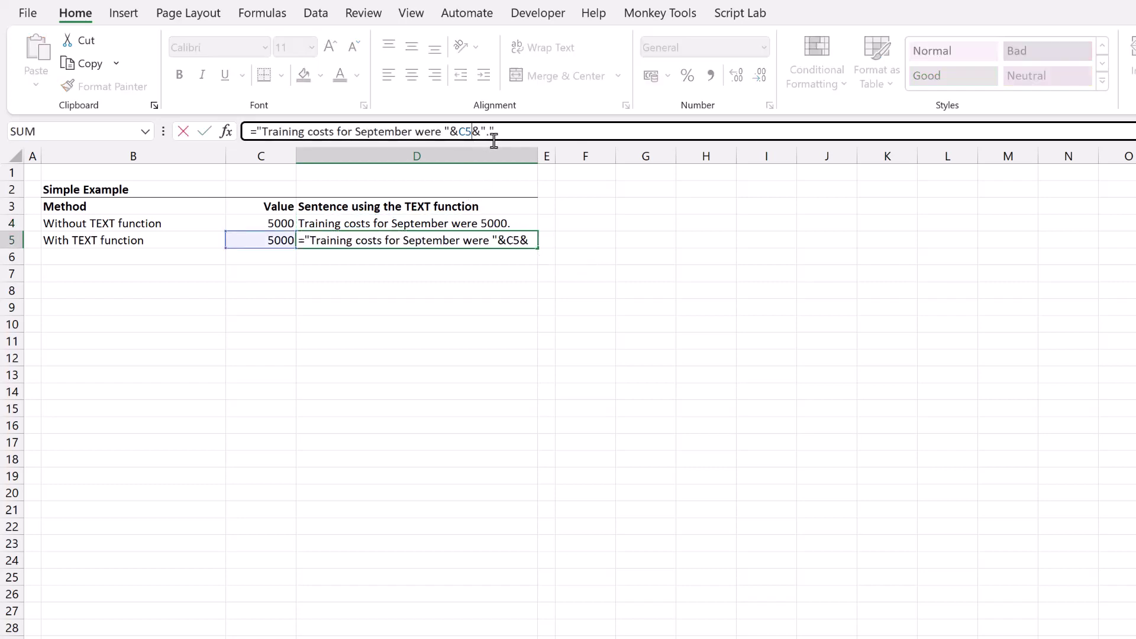
key(BackSpace)
key(BackSpace)
text(TEXT)
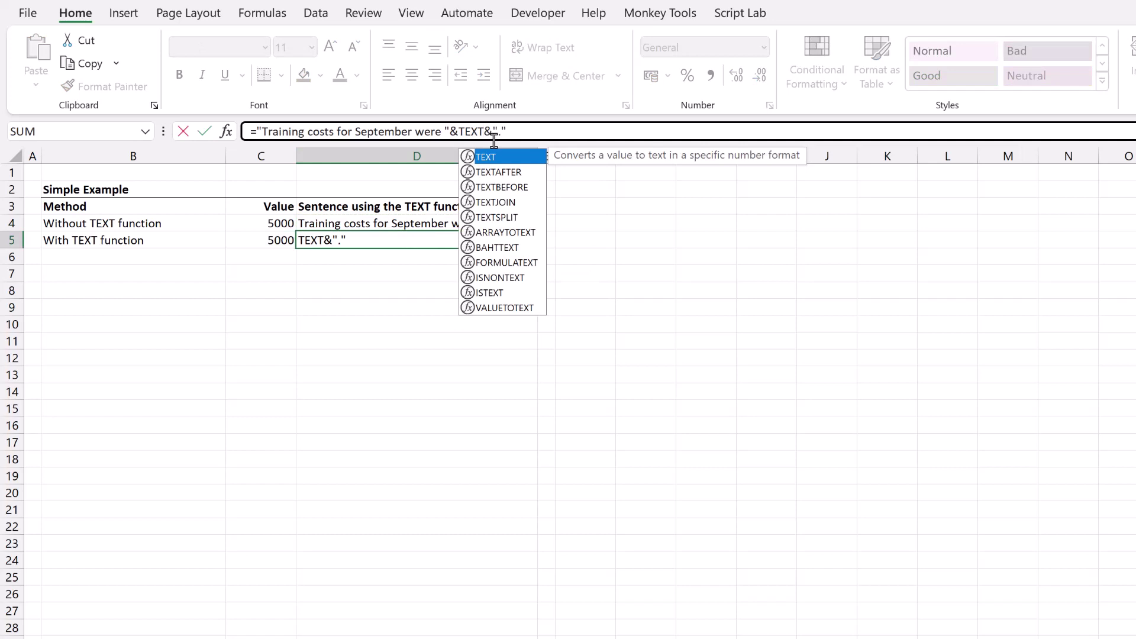
text(()
click(285, 242)
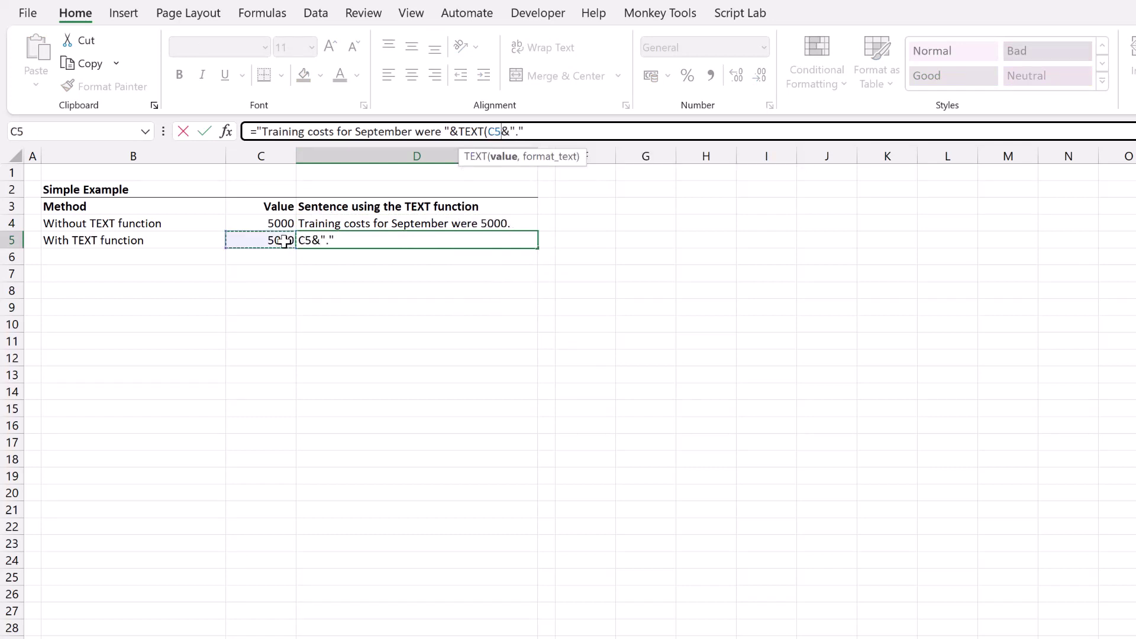
text(,)
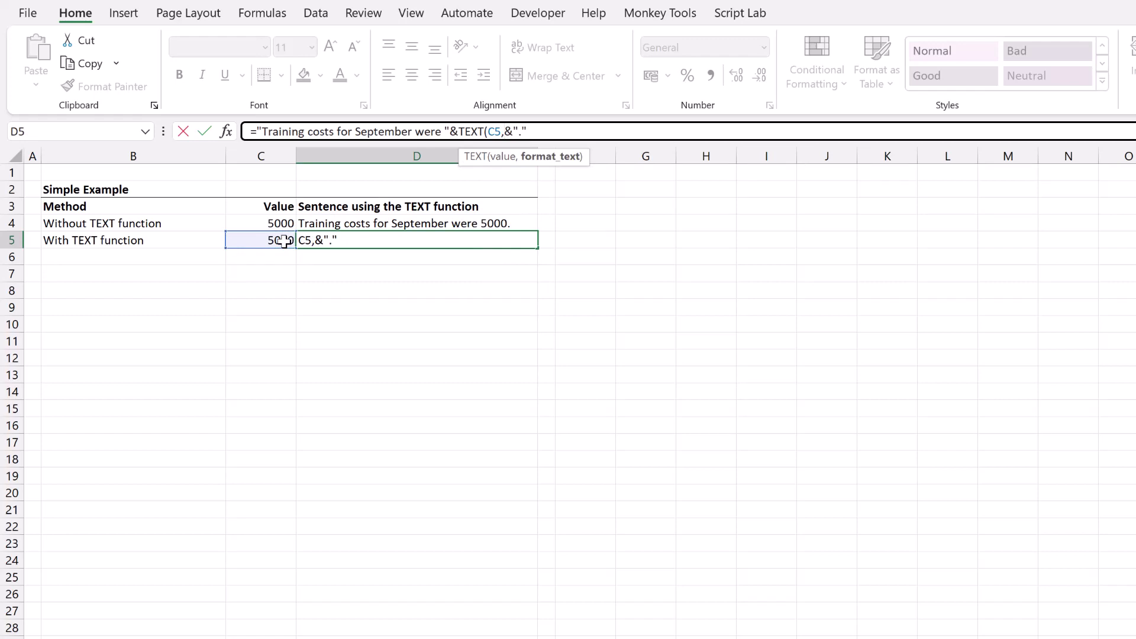
text("$#,##0)
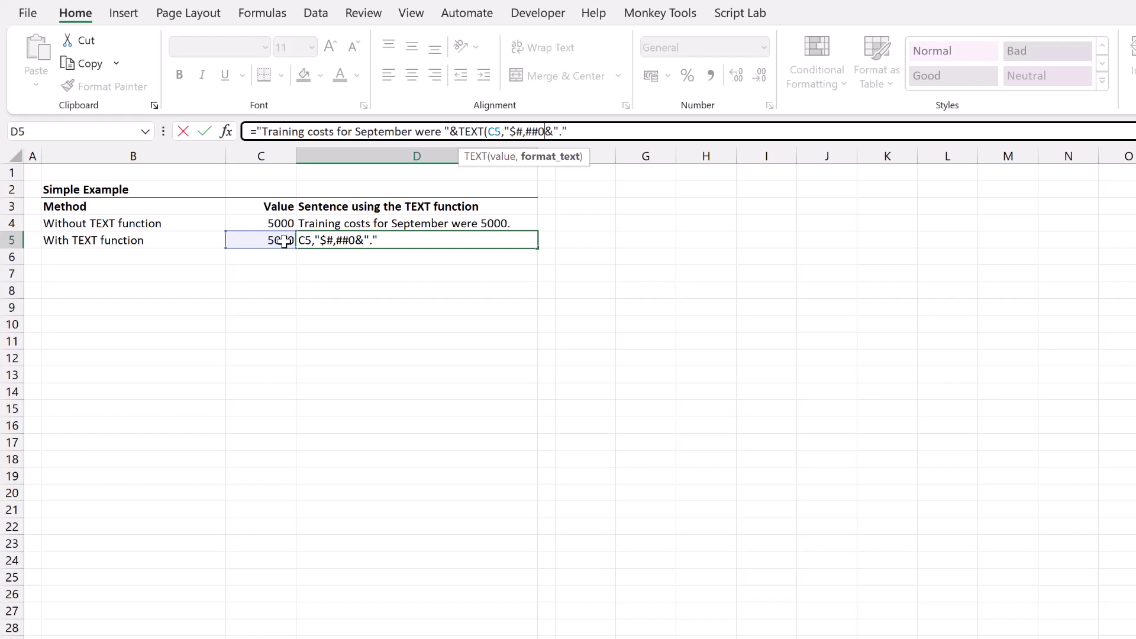
text("))
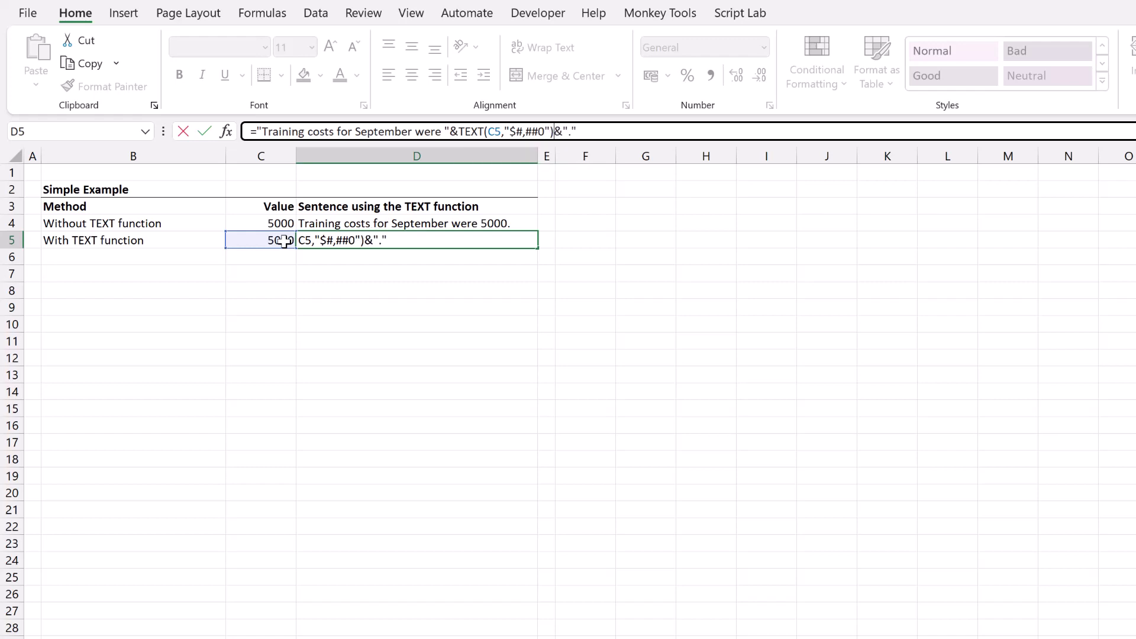
key(Return)
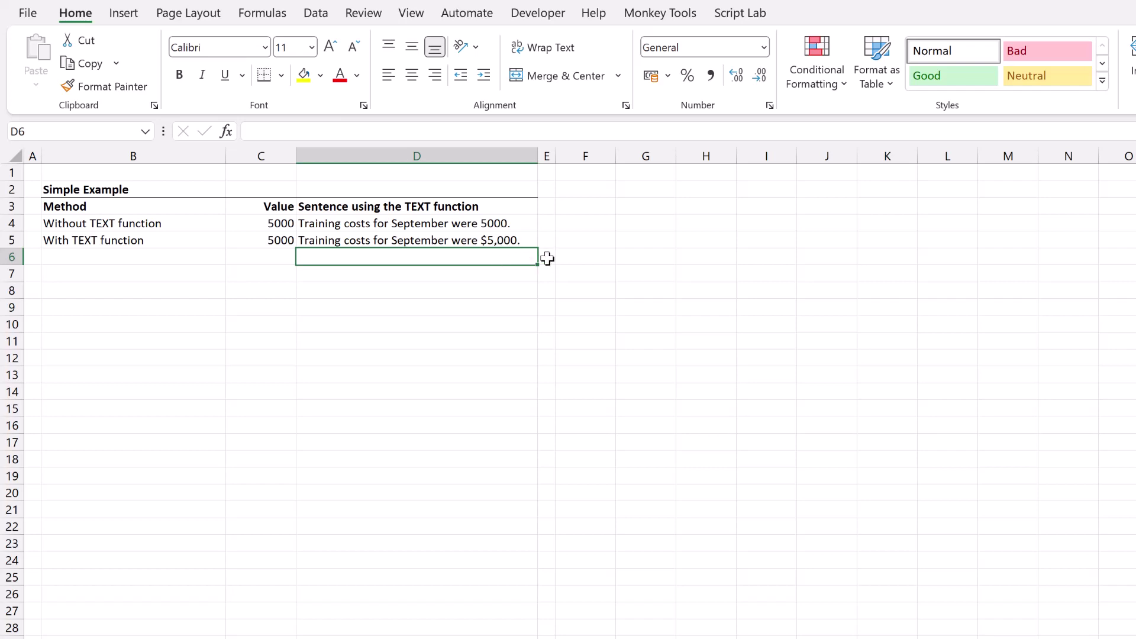
Review the D4 and D5 sentence formulas, then select the Cell Format values D6:D9
click(495, 224)
click(499, 242)
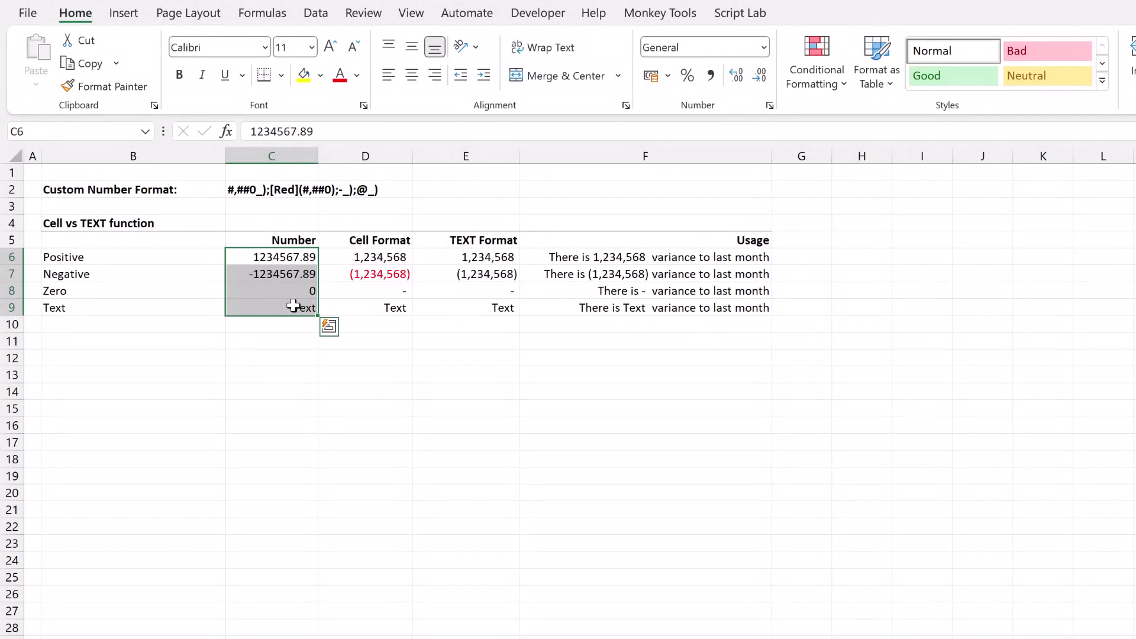
click(372, 259)
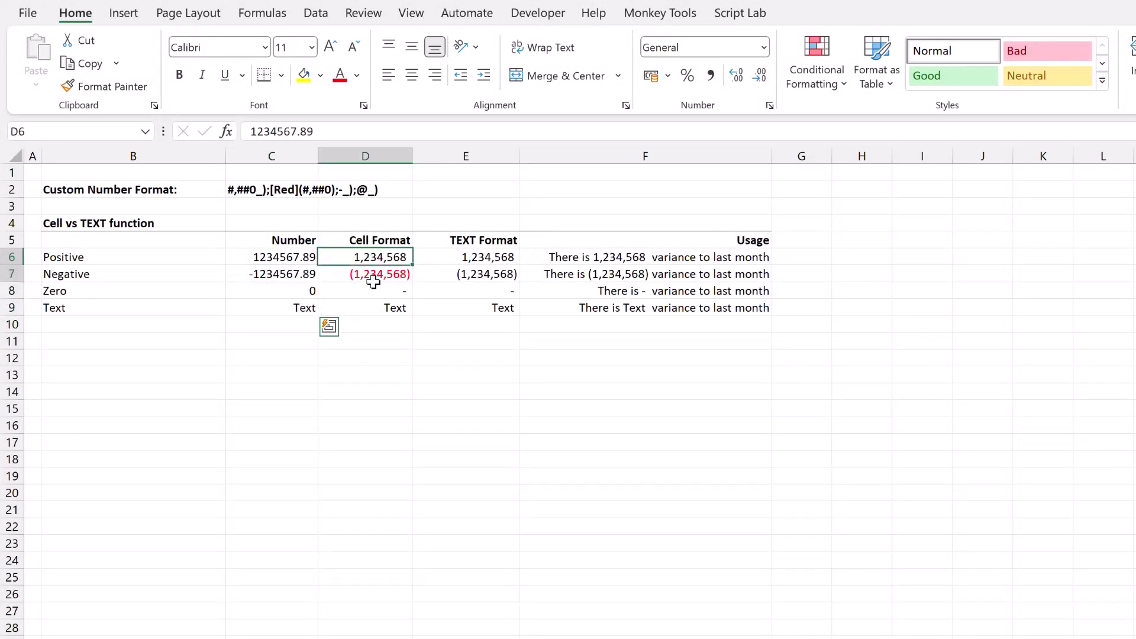
drag(373, 282, 374, 306)
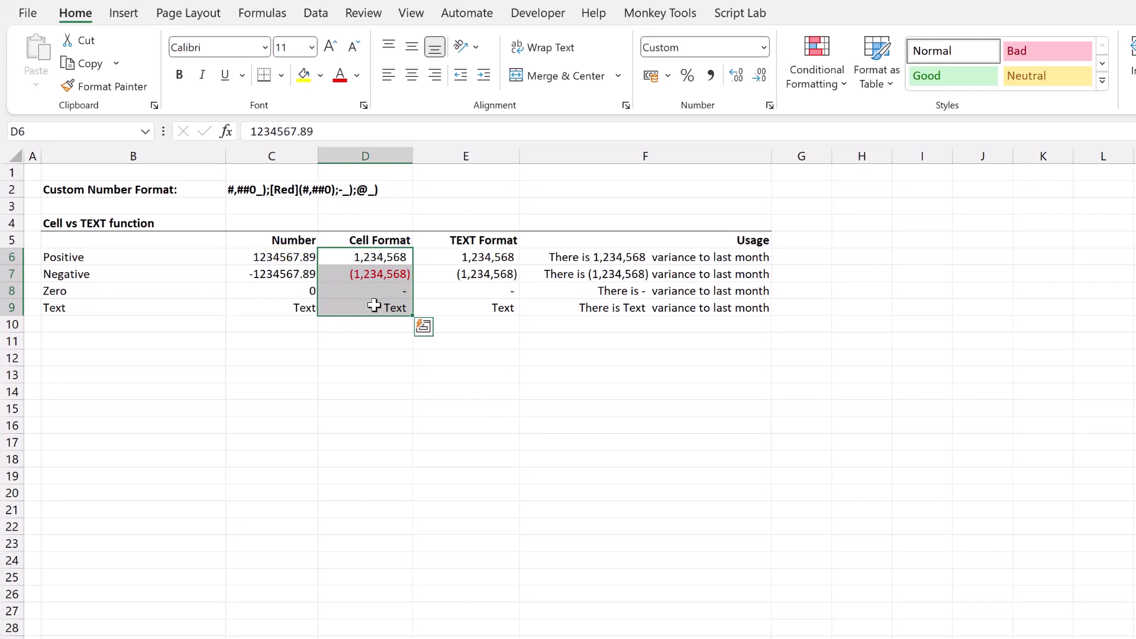
Open Format Cells for D6:D9 and select the whole custom code #,##0_);[Red](#,##0);-_);@_)
key(ctrl+1)
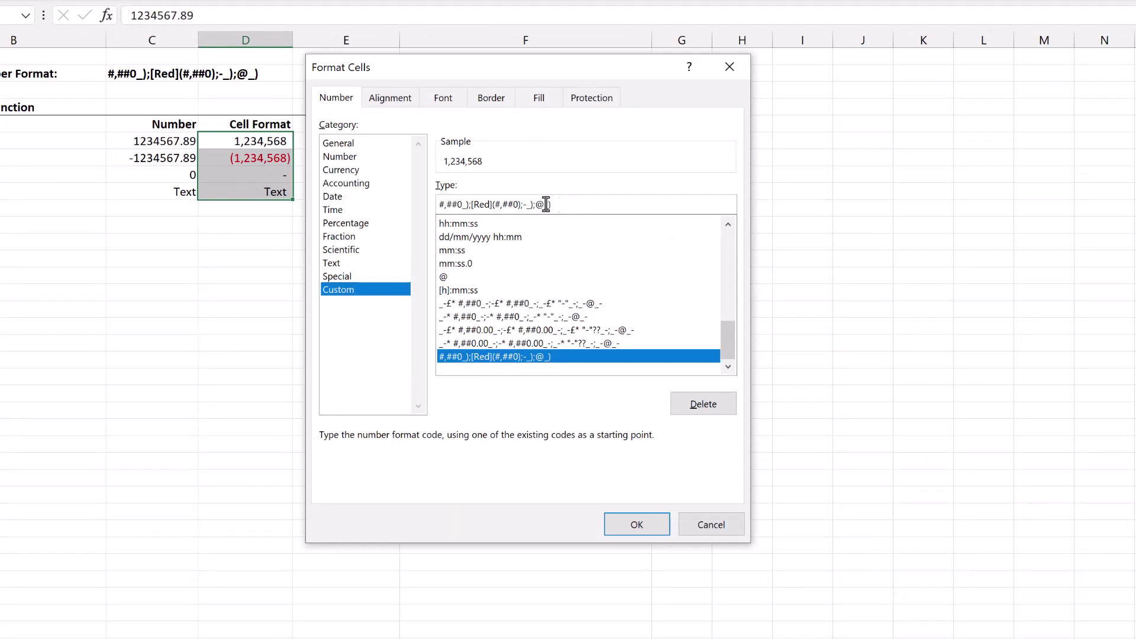
drag(546, 204, 438, 205)
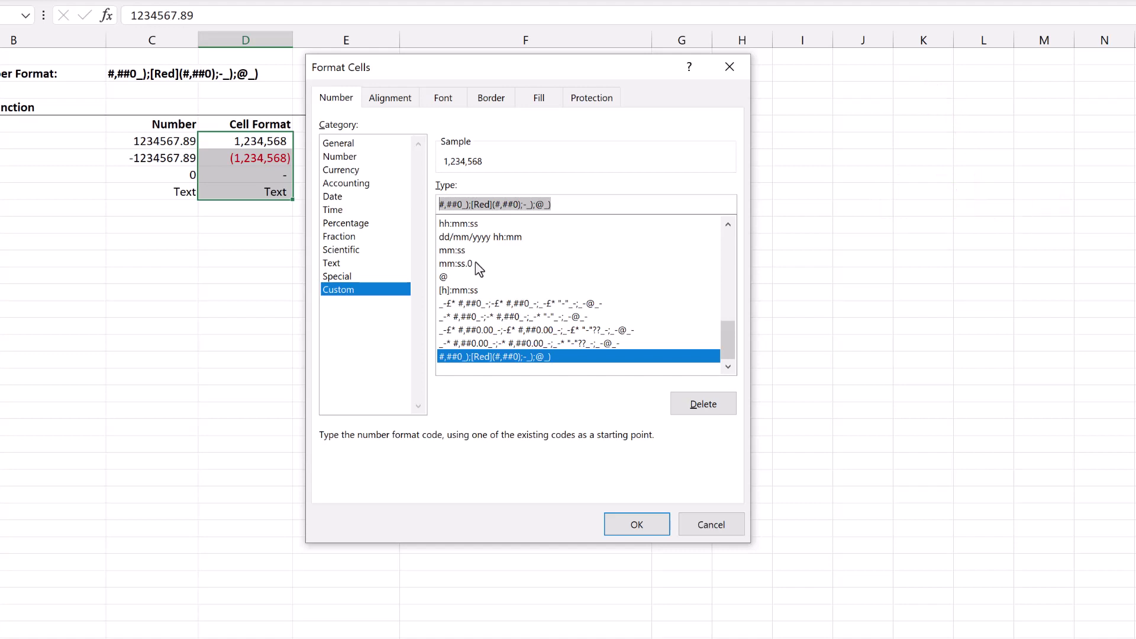
click(562, 205)
drag(563, 205, 435, 205)
Close Format Cells, then inspect the format code in C2 and the TEXT formula in E6
click(627, 524)
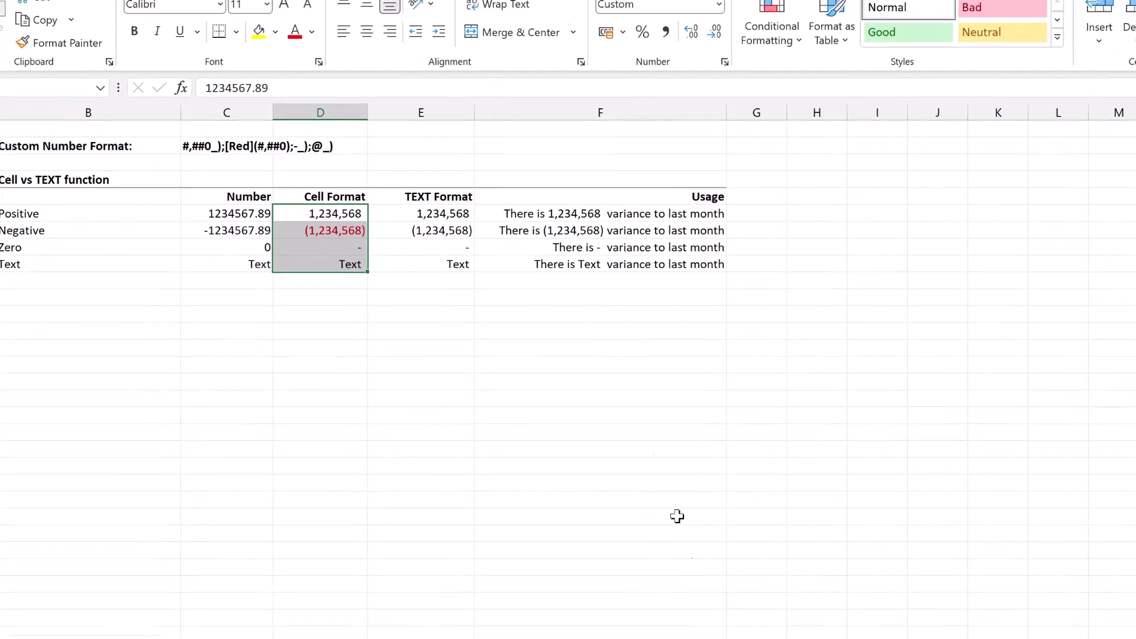
click(224, 144)
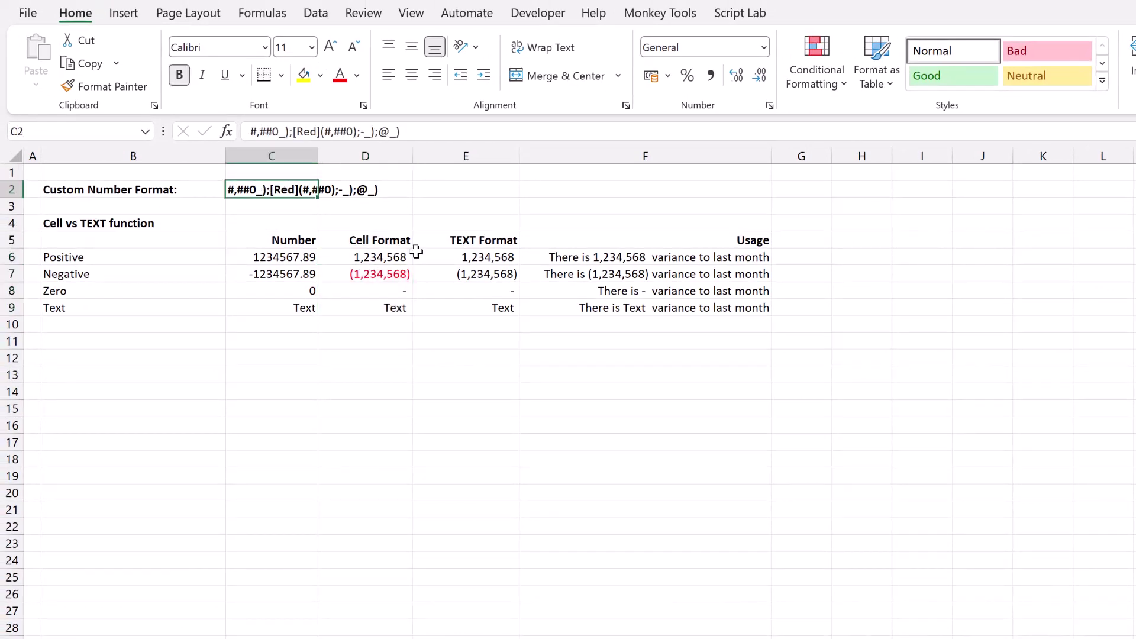
double_click(458, 259)
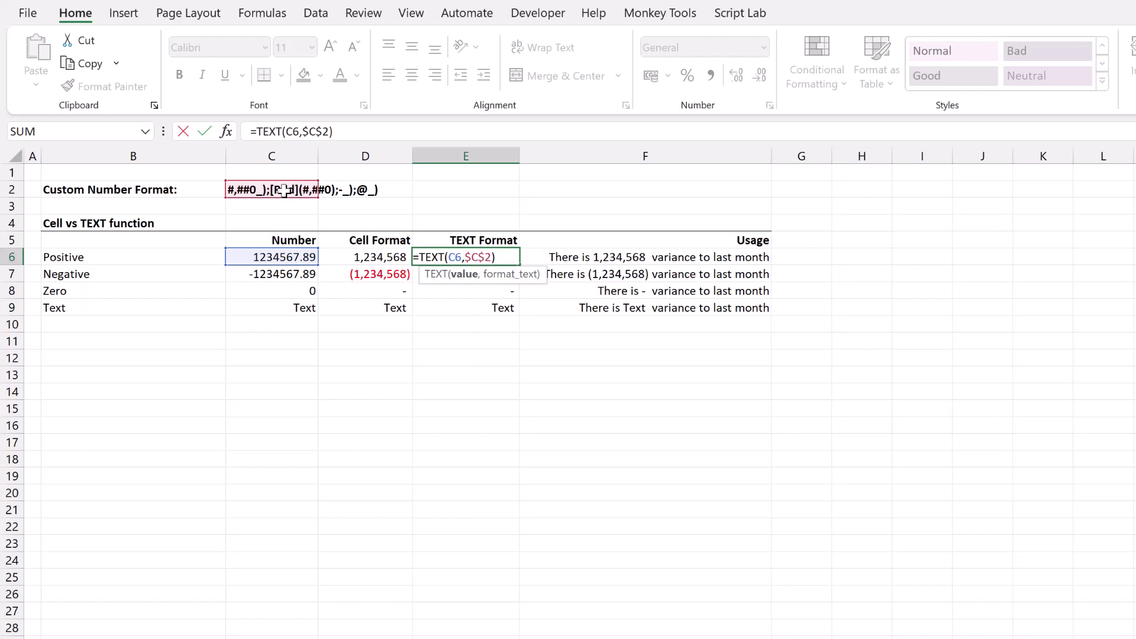
key(ctrl+Return)
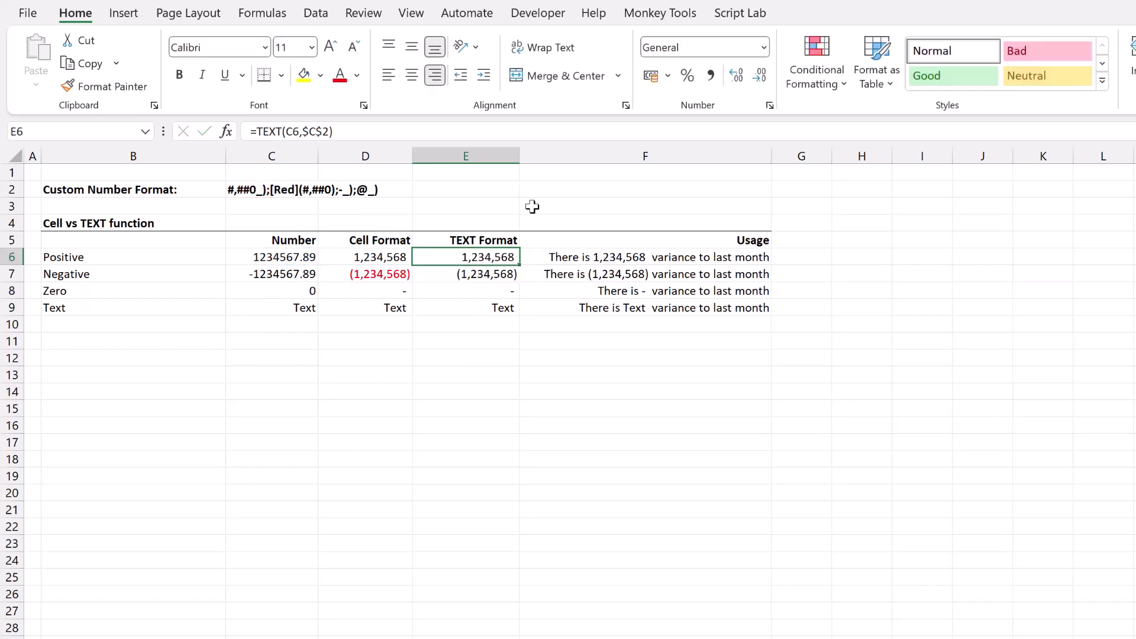
Inspect the F6 Usage sentence formula and the Text row sentence in F9
click(632, 258)
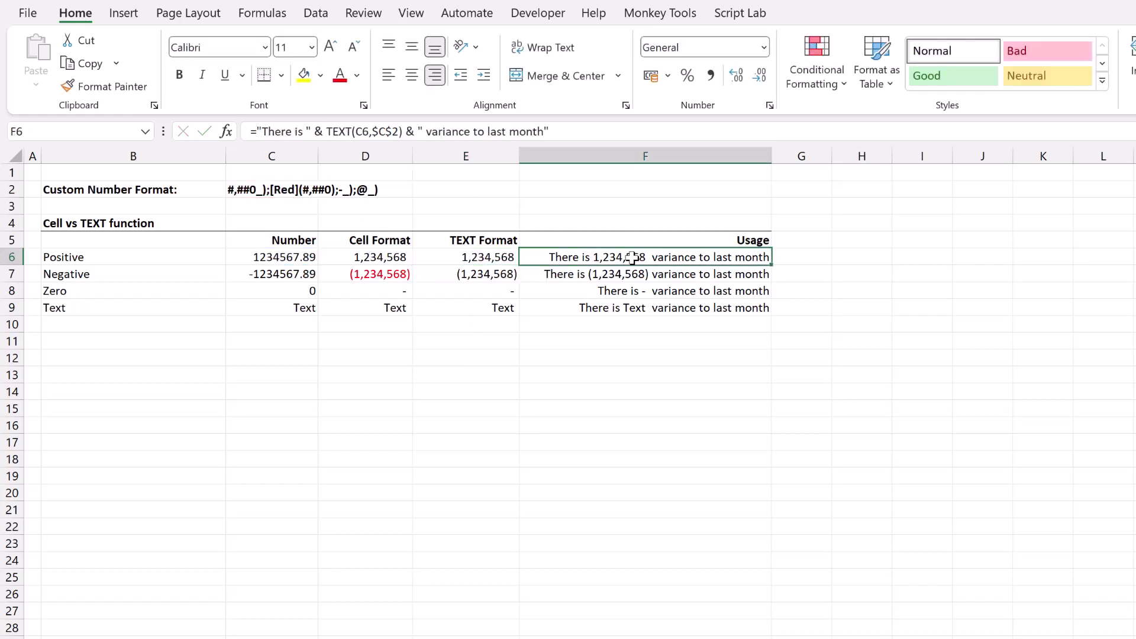
double_click(632, 258)
key(ctrl+Return)
click(641, 307)
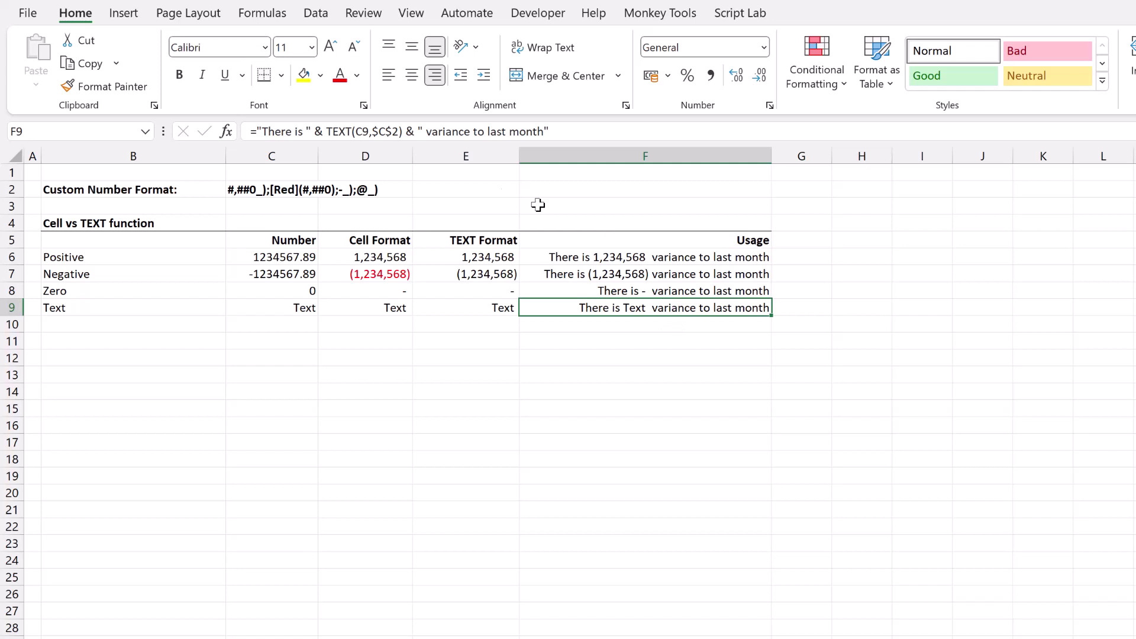
Check F9's formula, then cut the text section so C2 reads #,##0_);[Red](#,##0);-_)
click(427, 132)
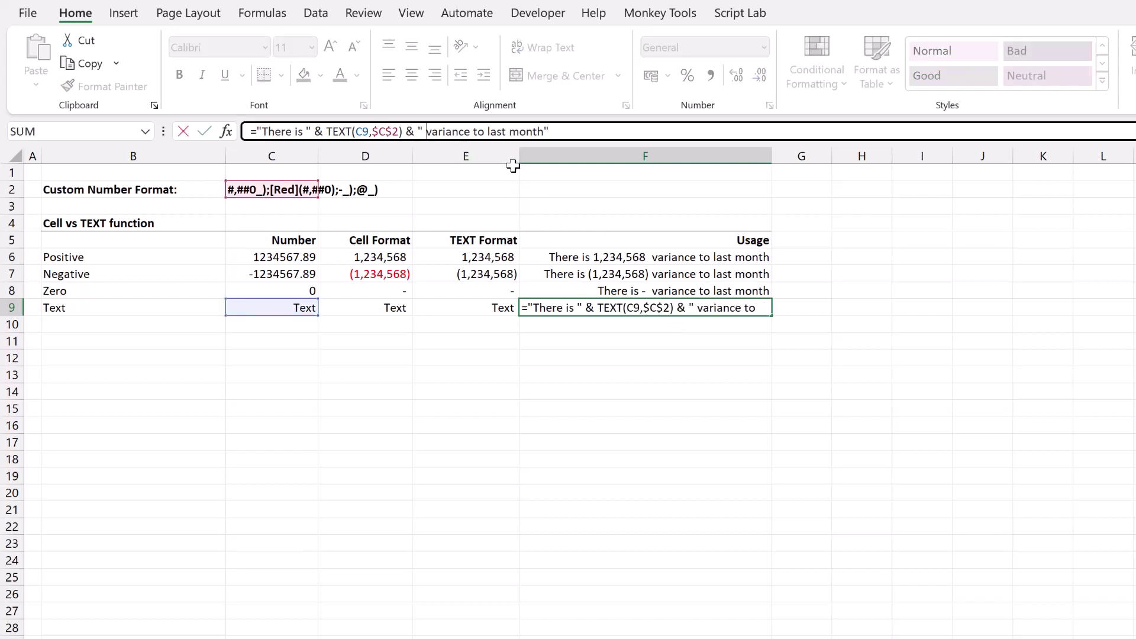
key(ctrl+Return)
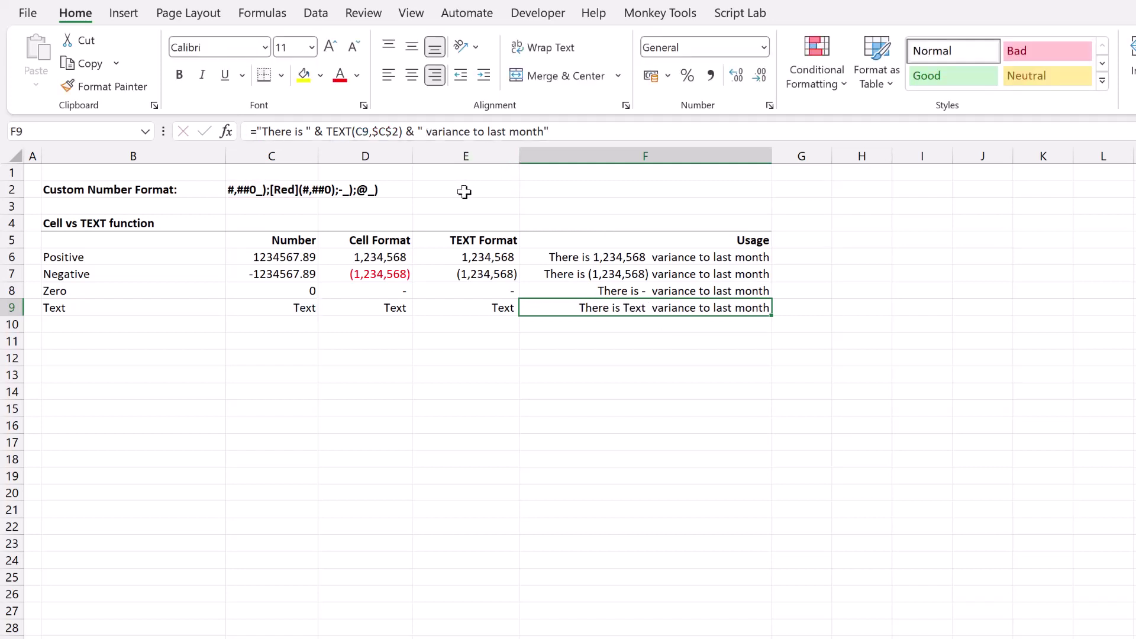
click(276, 194)
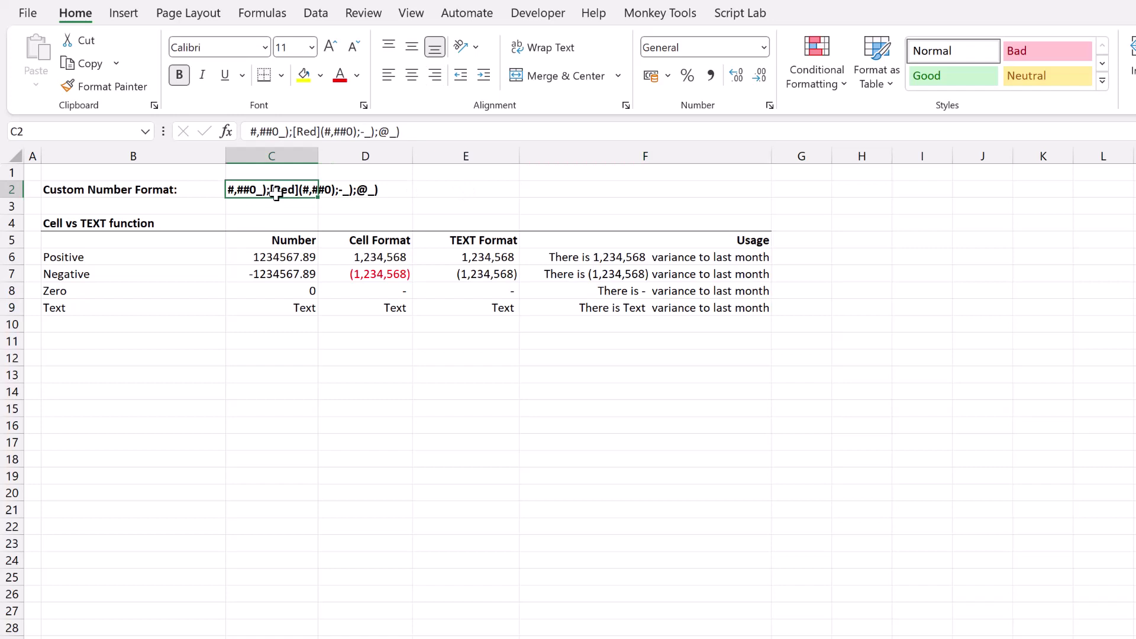
click(413, 133)
key(BackSpace)
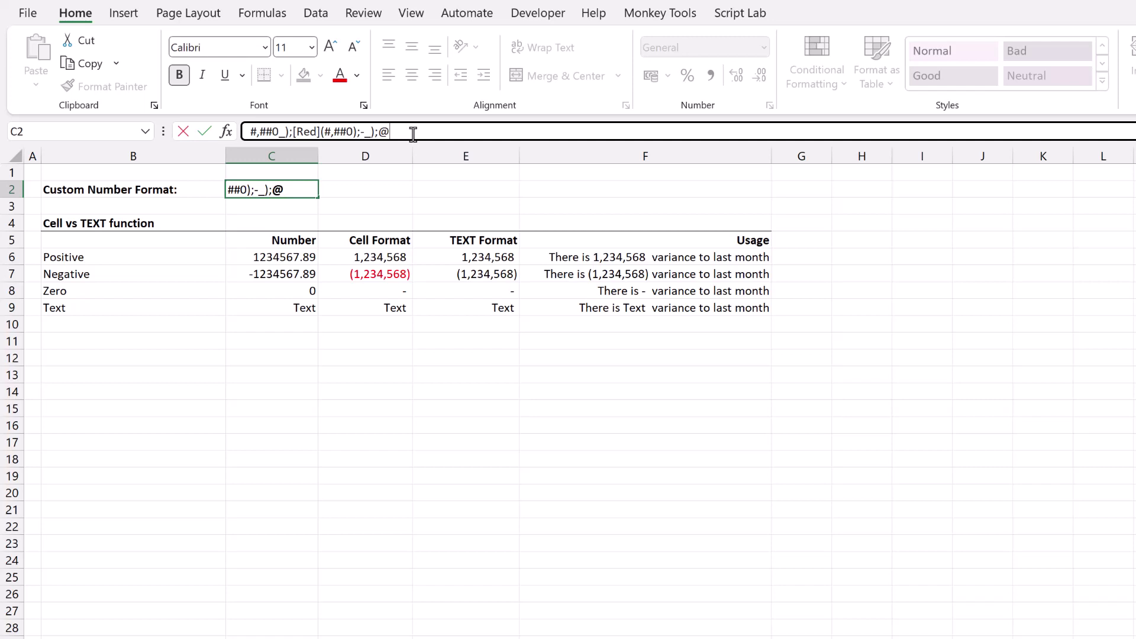
key(BackSpace)
key(BackSpace)
key(Return)
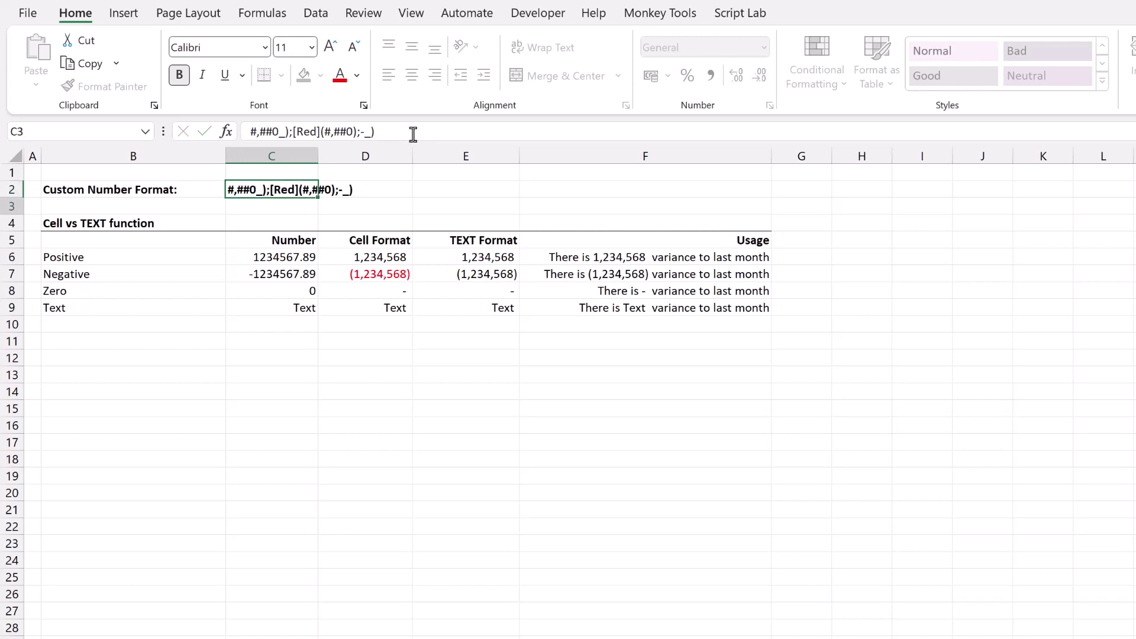
click(598, 308)
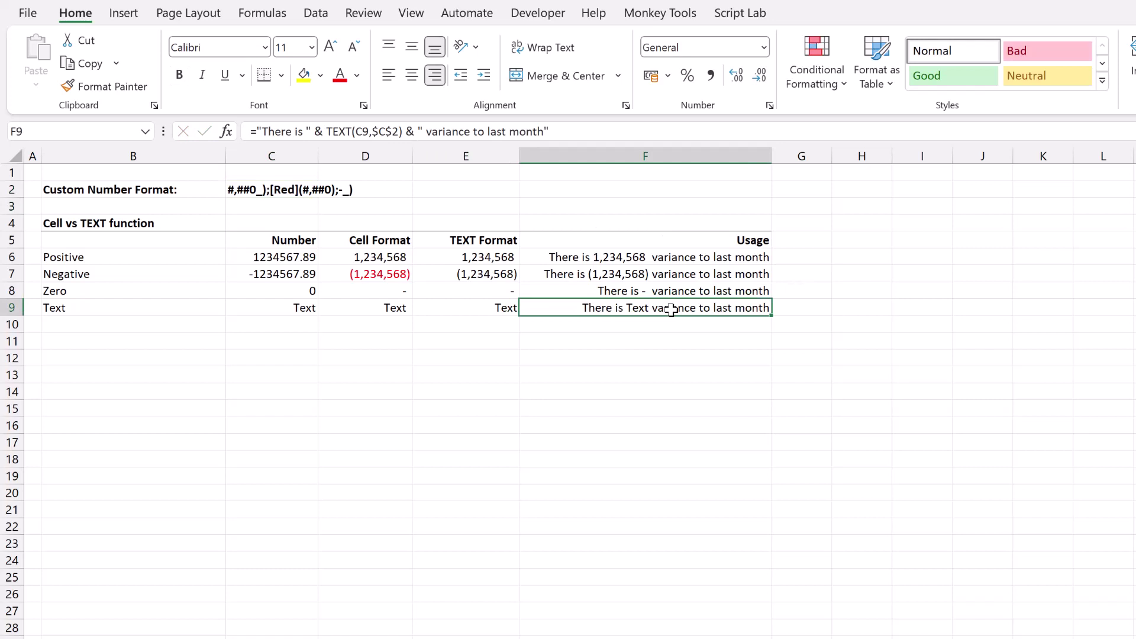
click(675, 289)
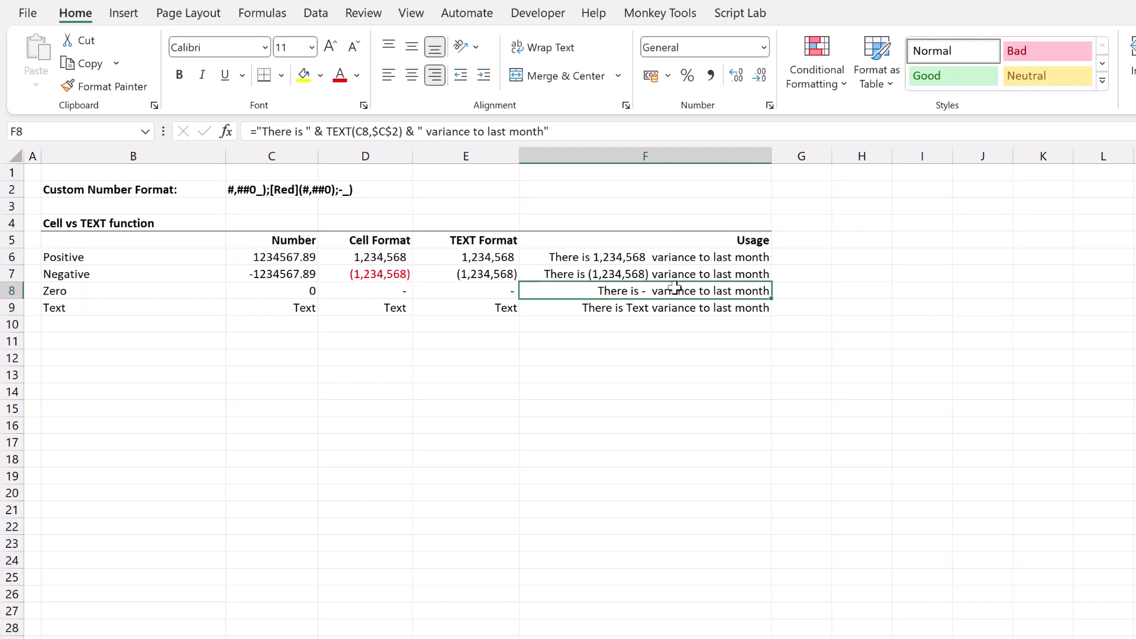
click(395, 288)
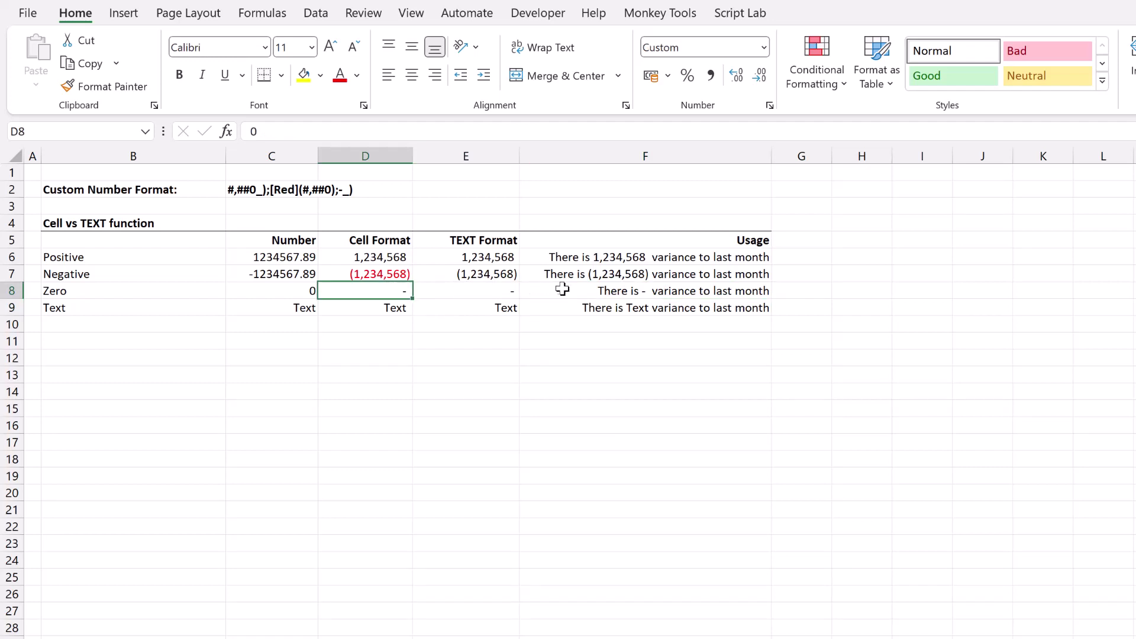
click(586, 295)
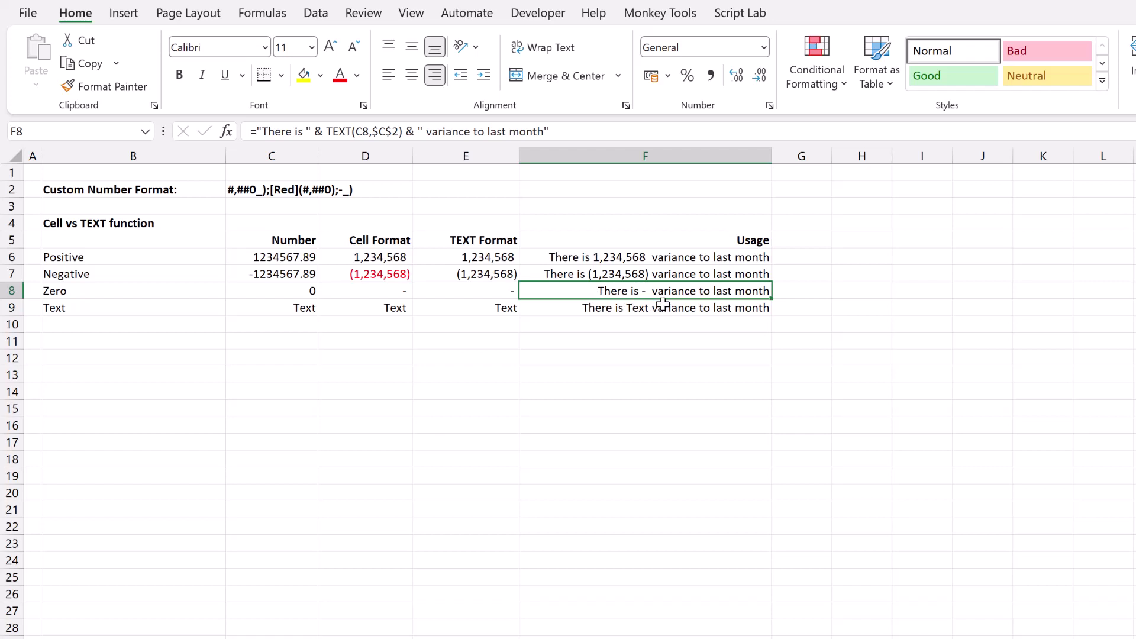
Delete ;-_) from C2's format, leaving #,##0_);[Red](#,##0) so E8 and F8 show 0
click(289, 189)
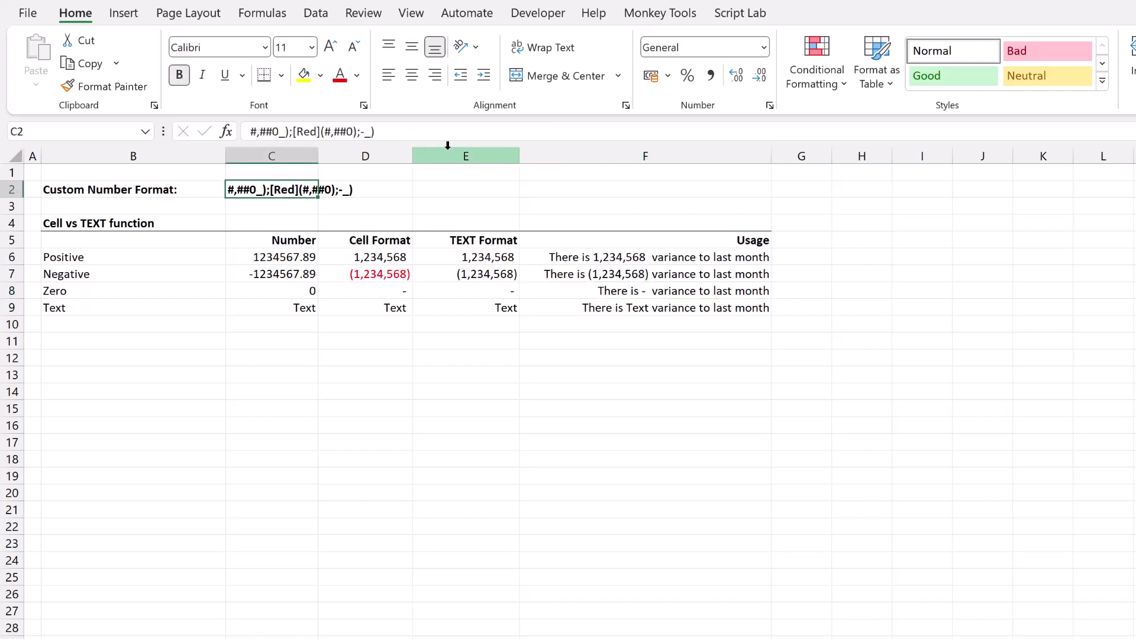
click(439, 132)
key(BackSpace)
key(BackSpace)
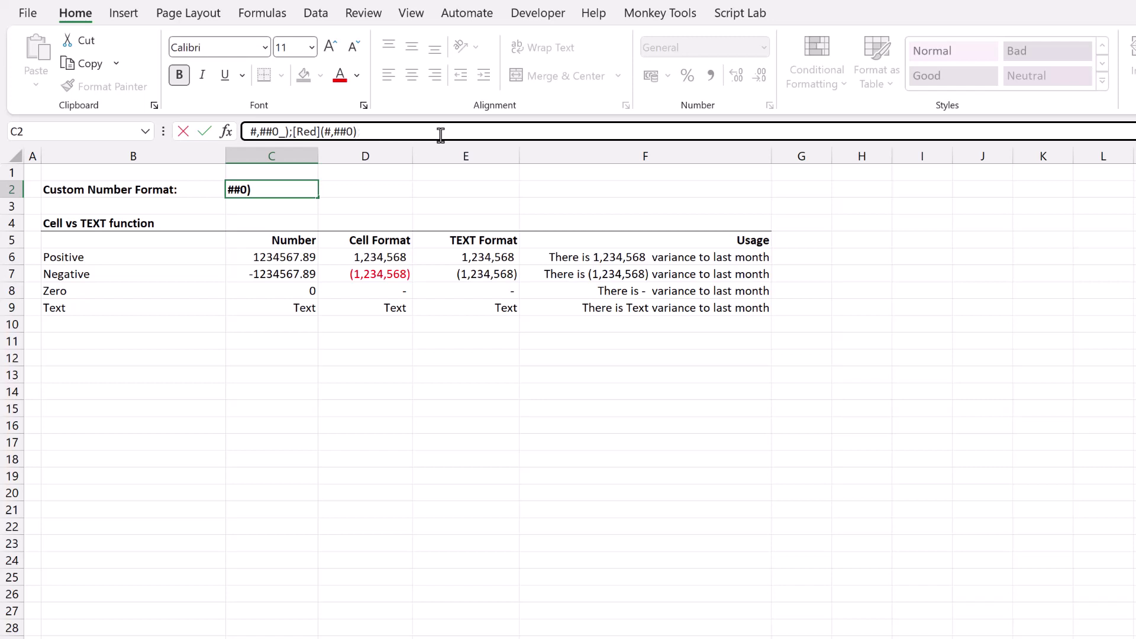
key(Return)
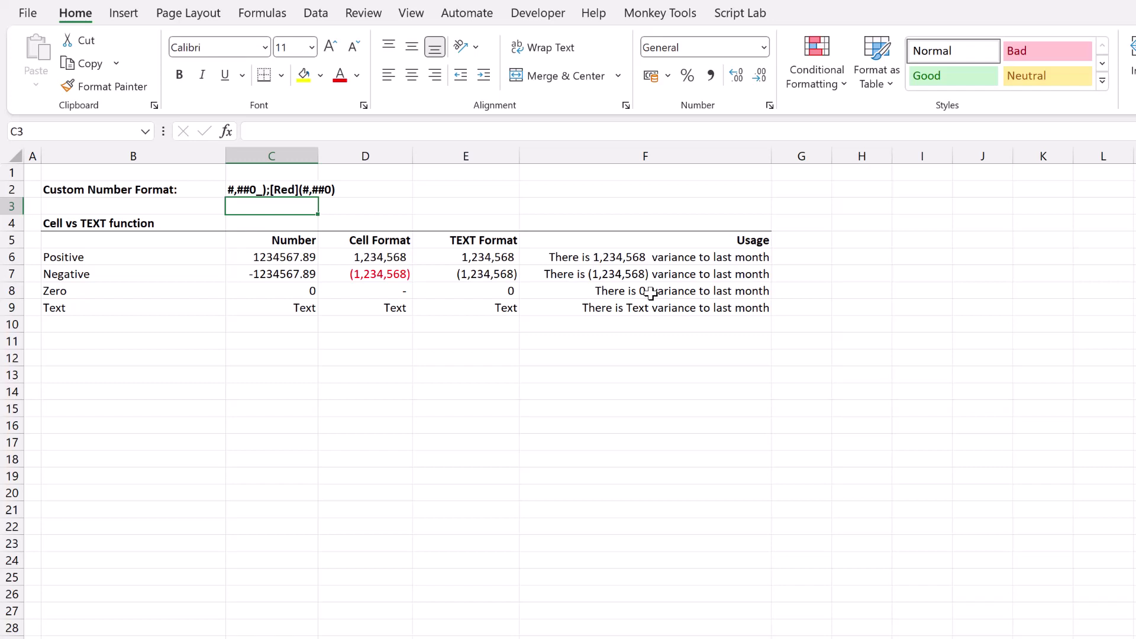
Check the negative row's value, then remove [Red] so C2 reads #,##0_);(#,##0)
click(392, 274)
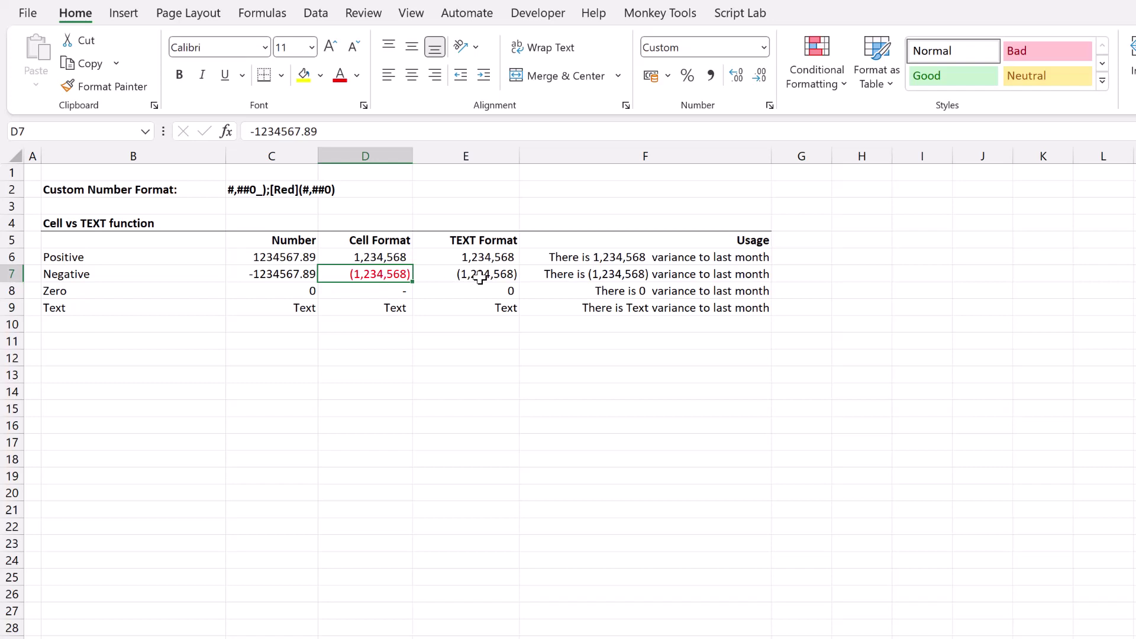
click(304, 189)
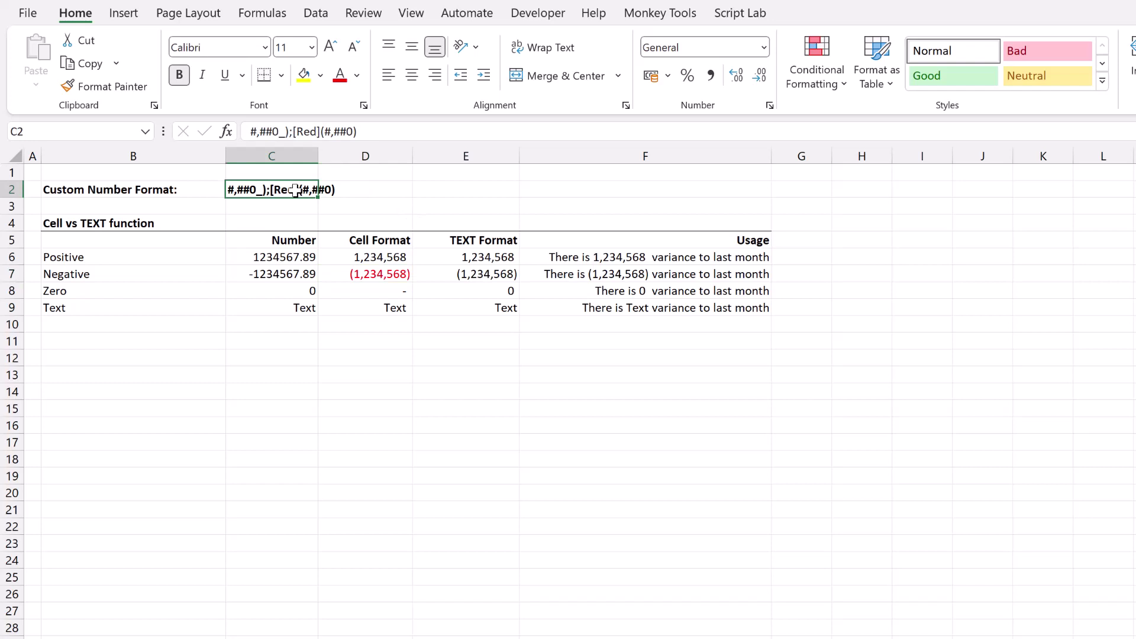
click(320, 133)
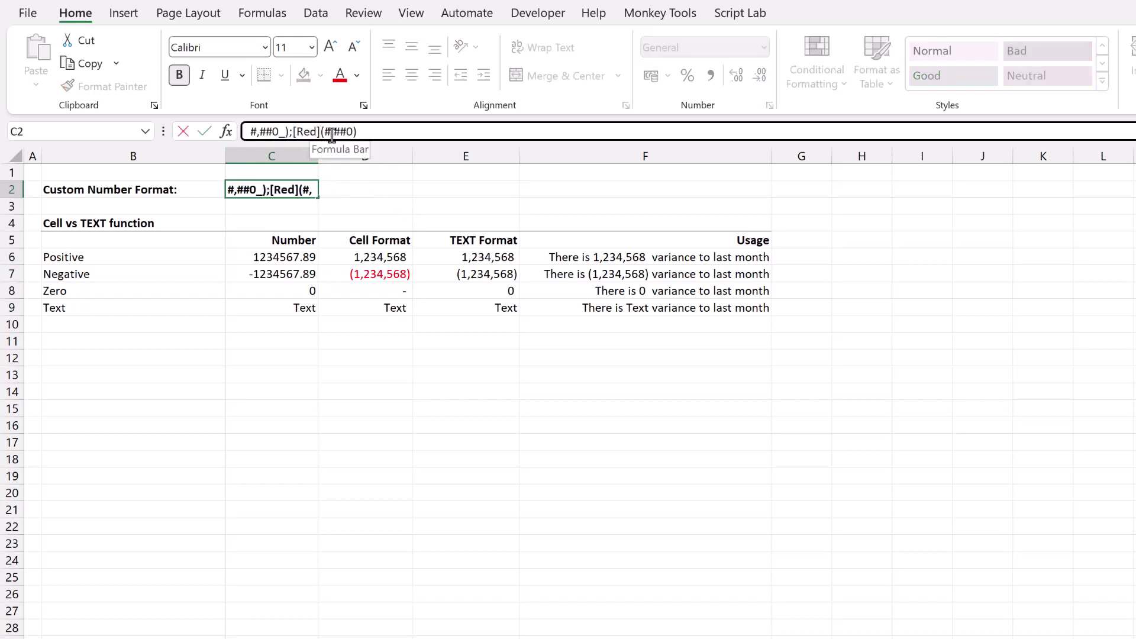
key(BackSpace)
key(BackSpace)
key(BackSpace)
key(BackSpace)
key(BackSpace)
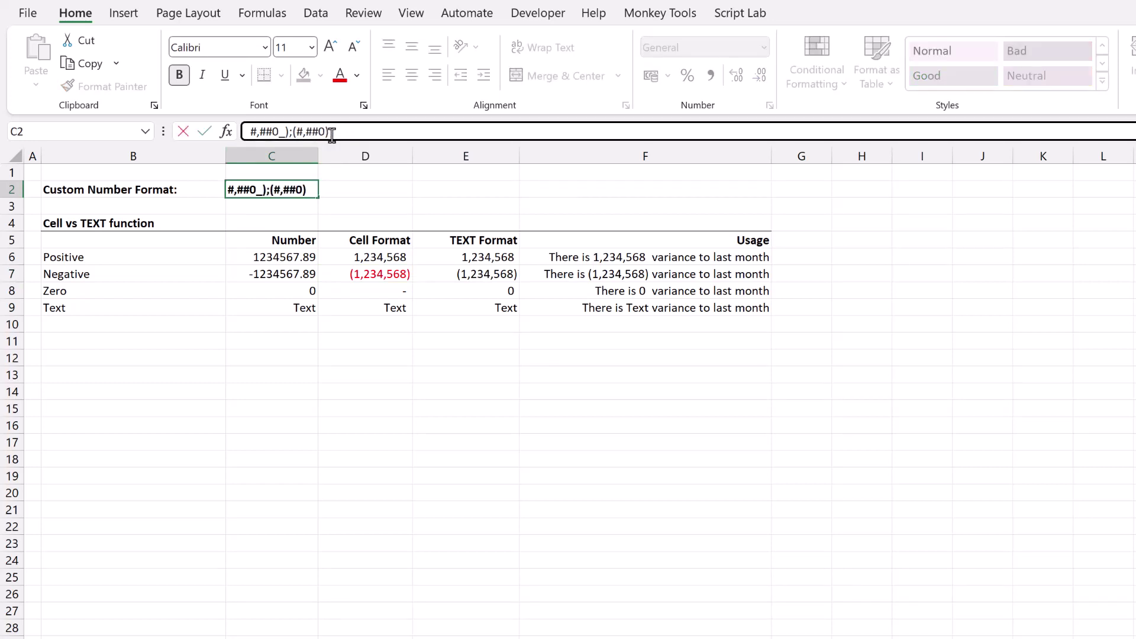
key(Return)
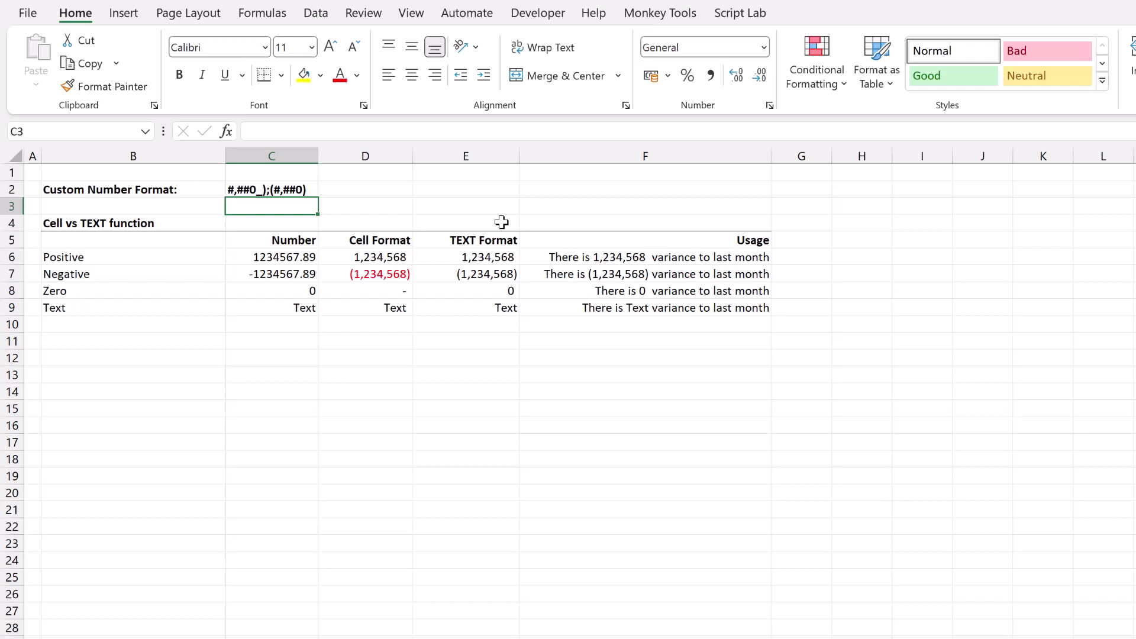
Delete the _) space code so C2 reads #,##0;(#,##0), then select Usage sentences F6:F9
click(299, 187)
click(290, 133)
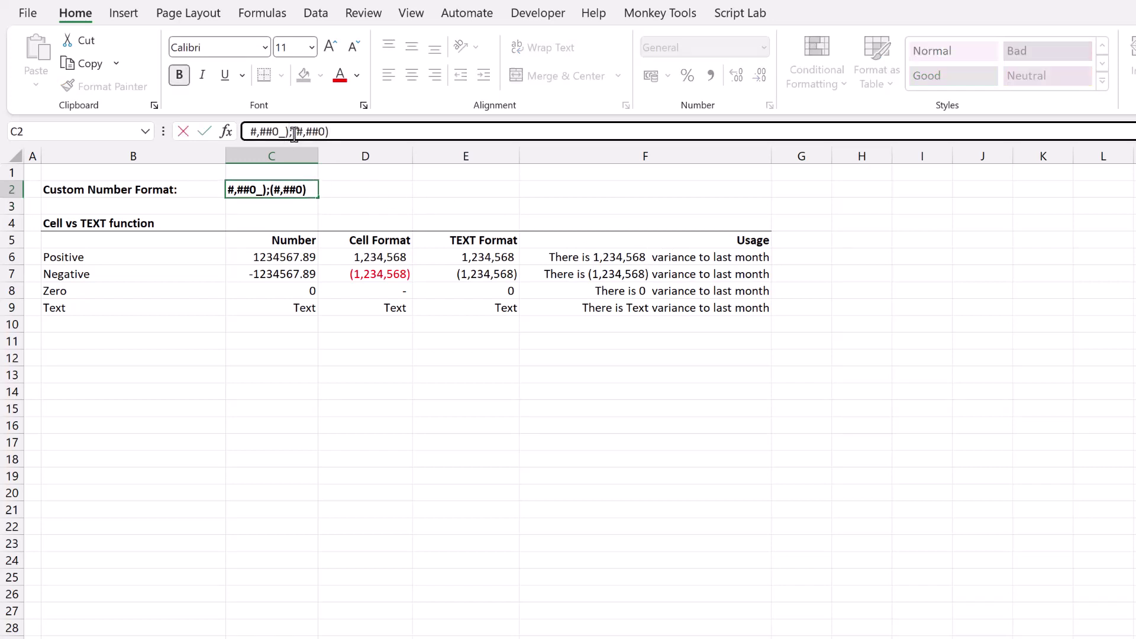
key(BackSpace)
key(BackSpace)
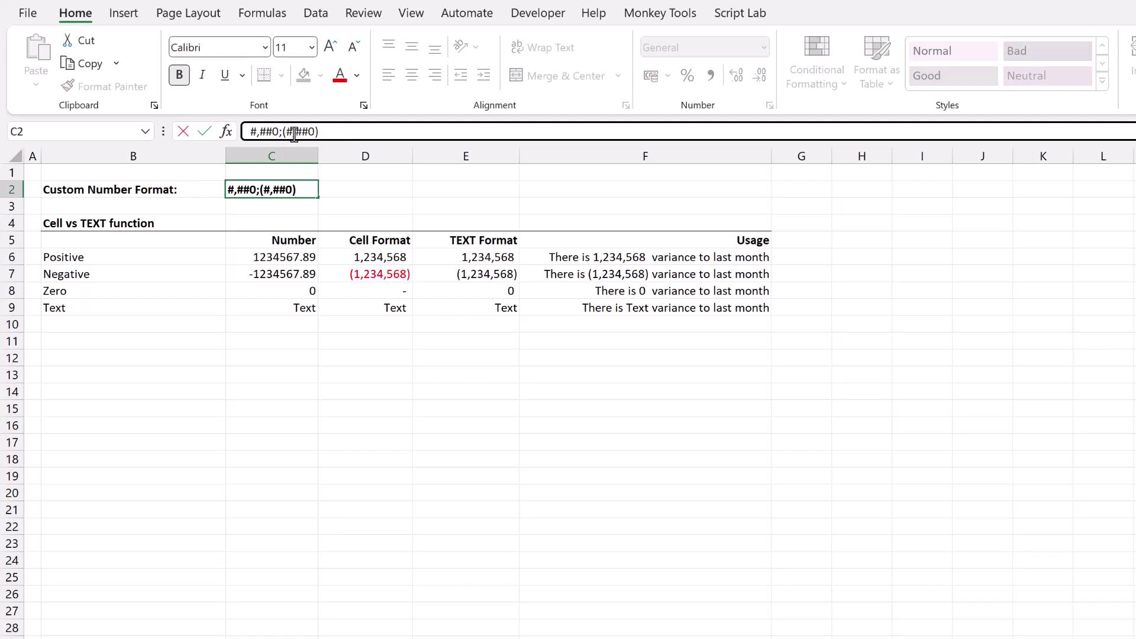
key(Return)
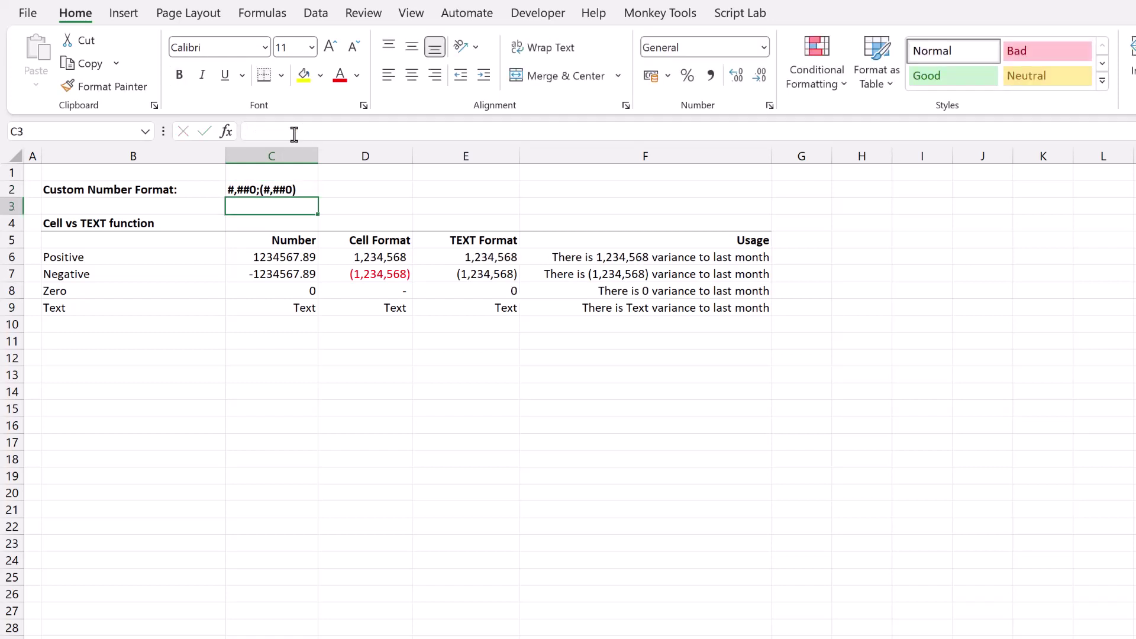
click(290, 189)
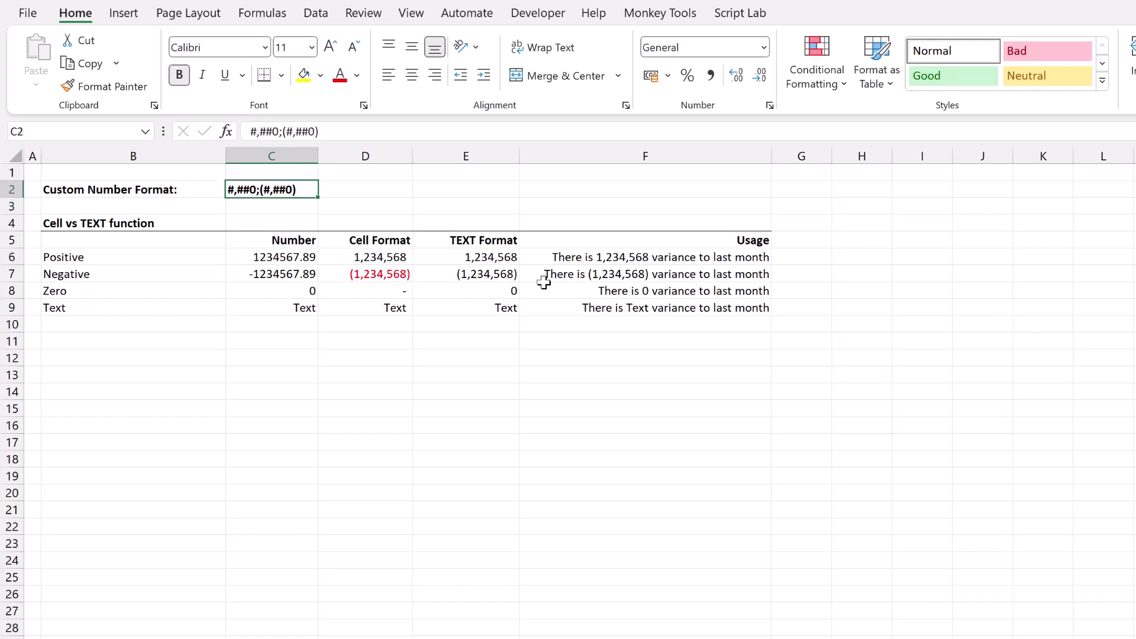
drag(711, 260, 710, 314)
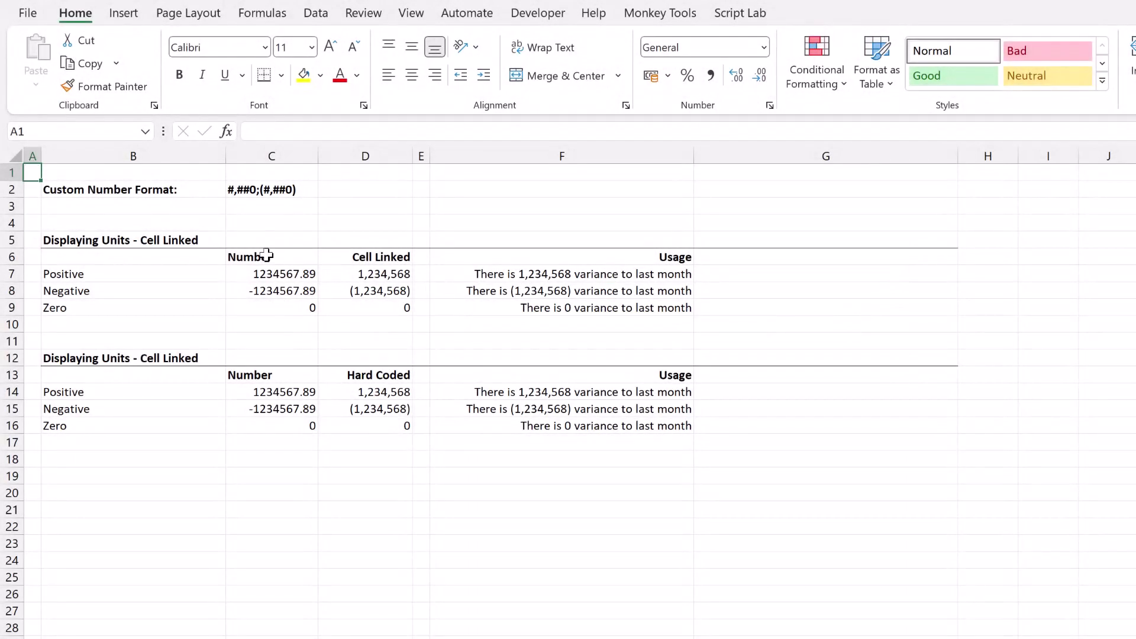
click(375, 274)
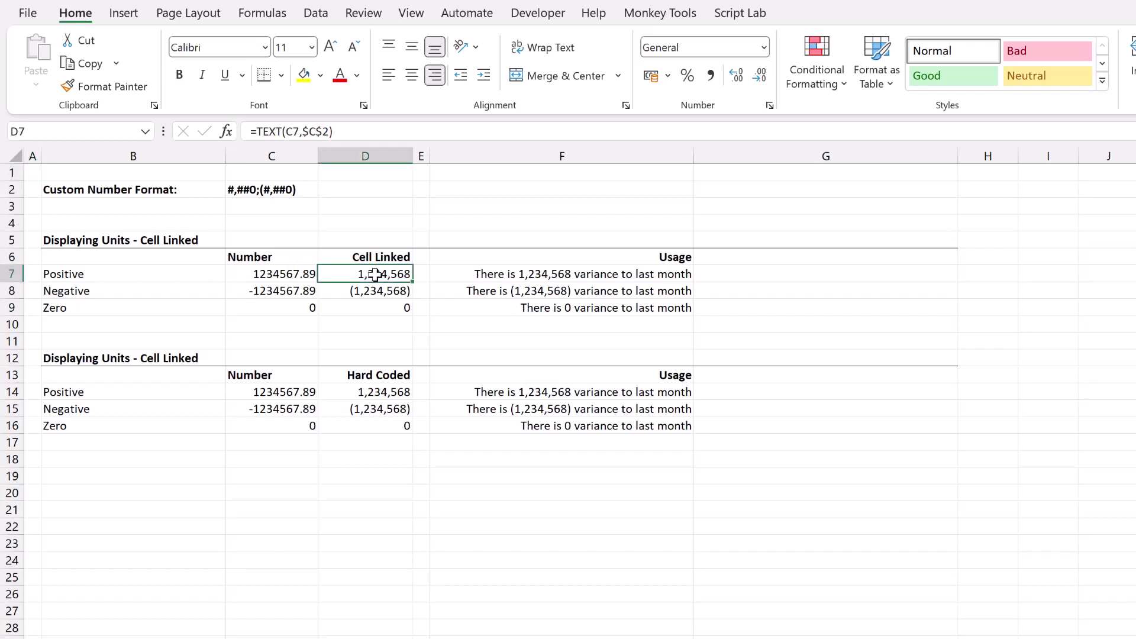
double_click(375, 274)
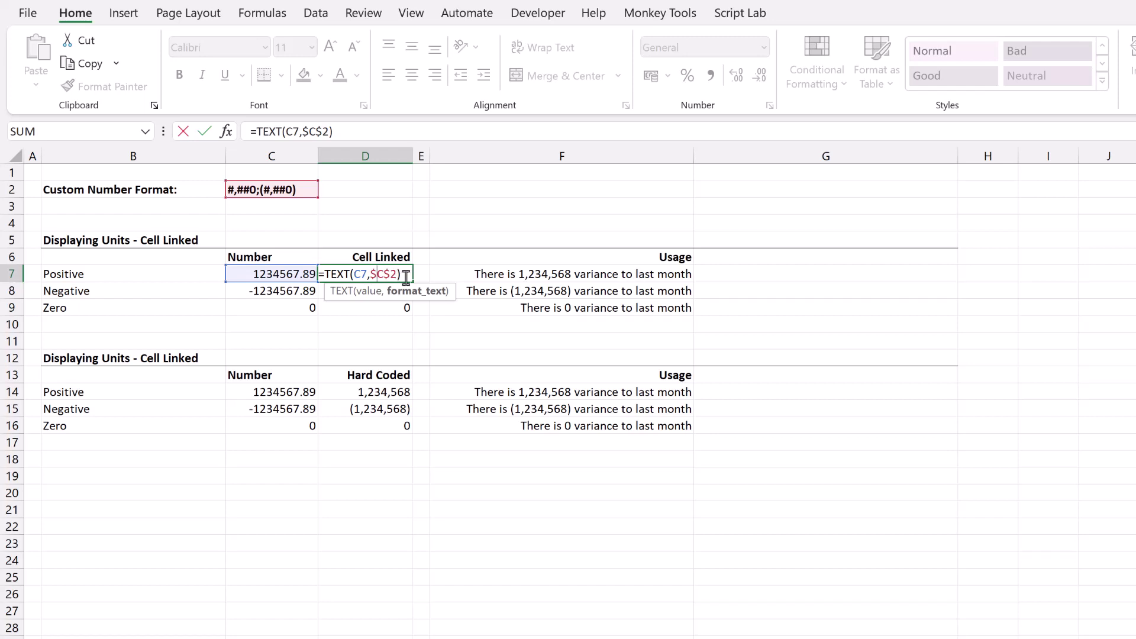
key(Escape)
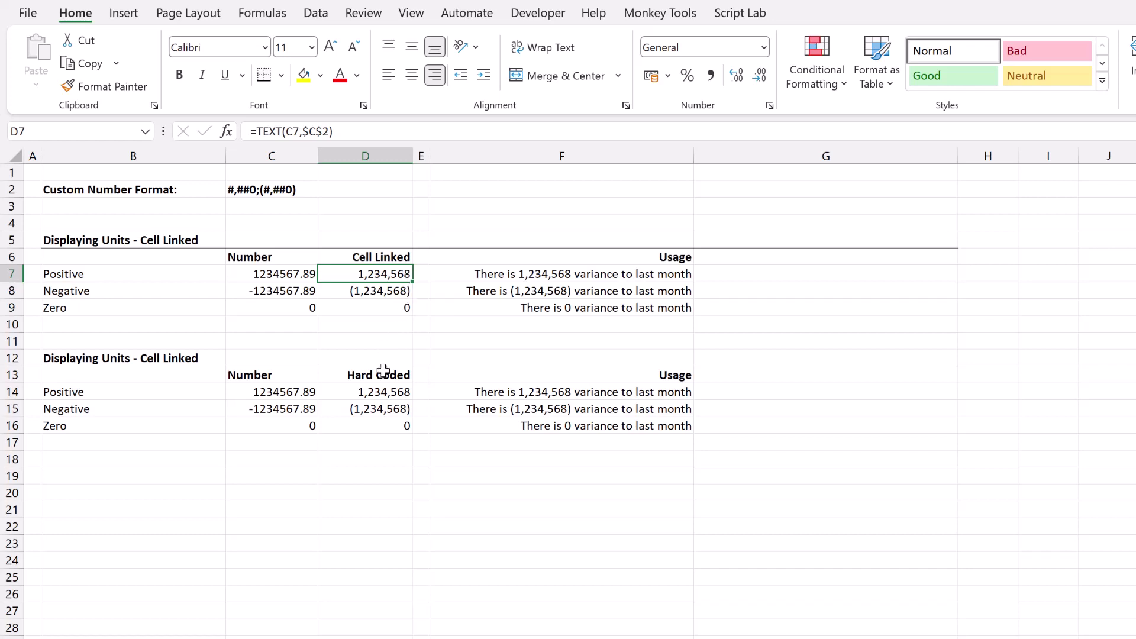
double_click(387, 394)
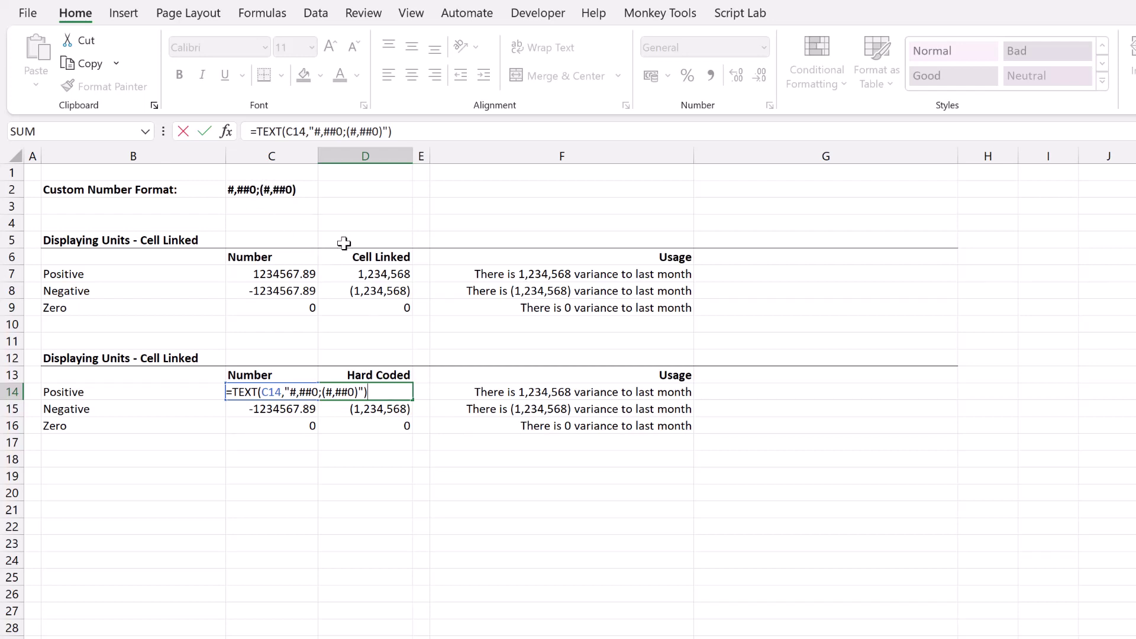
click(369, 271)
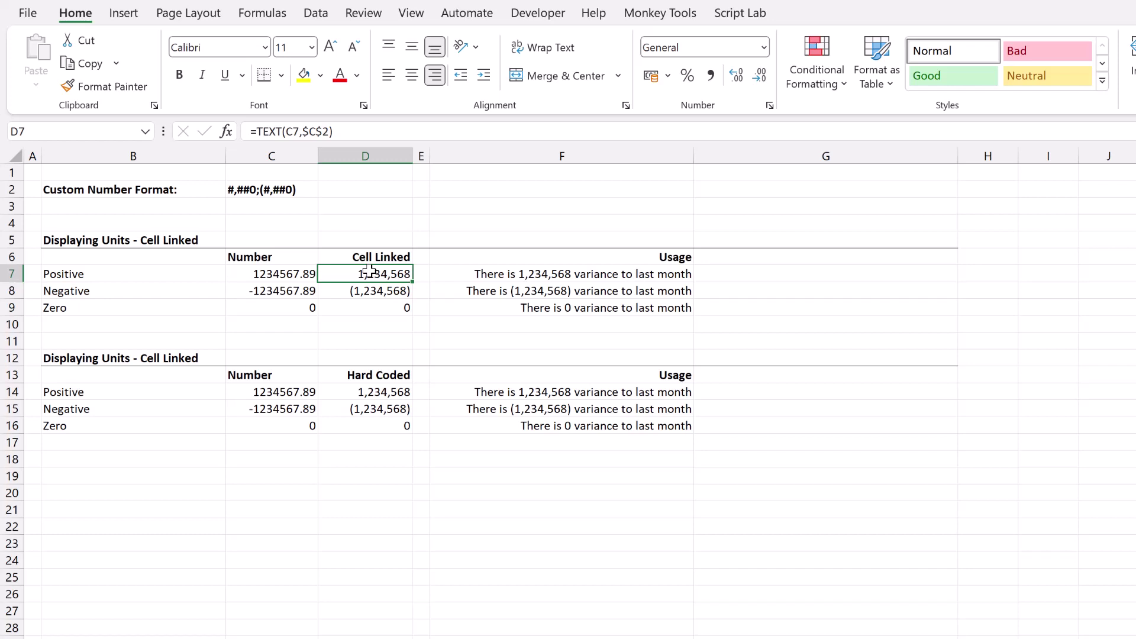
Rewrite C2's format as $#,##0.0,,\m;($#,##0.0,,\m) to display millions
click(278, 191)
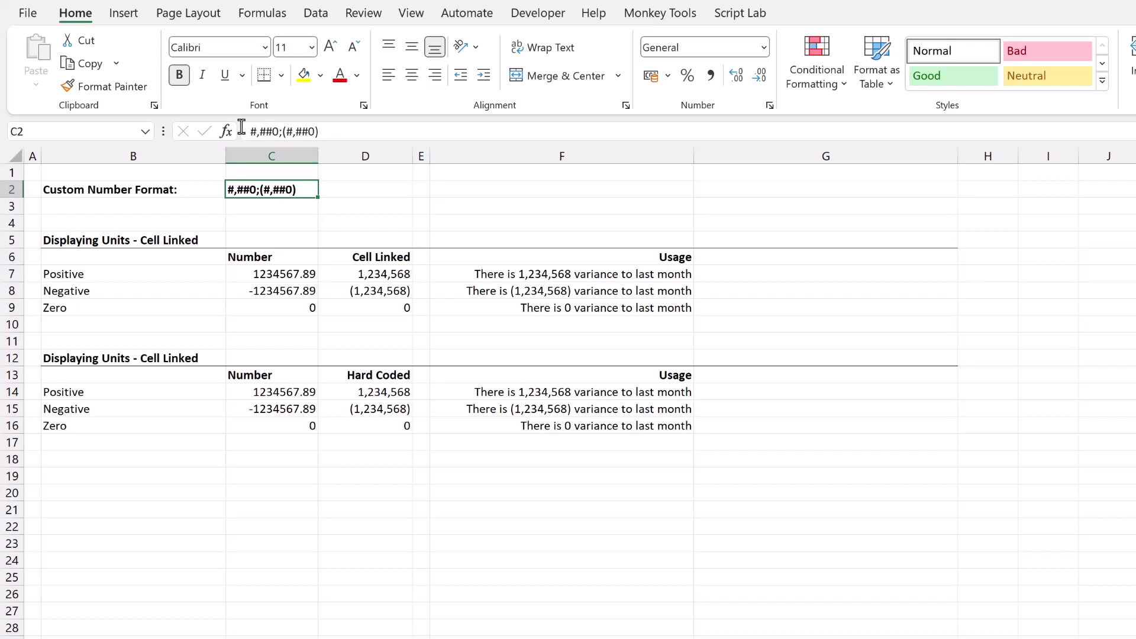
click(284, 132)
text($#,##0)
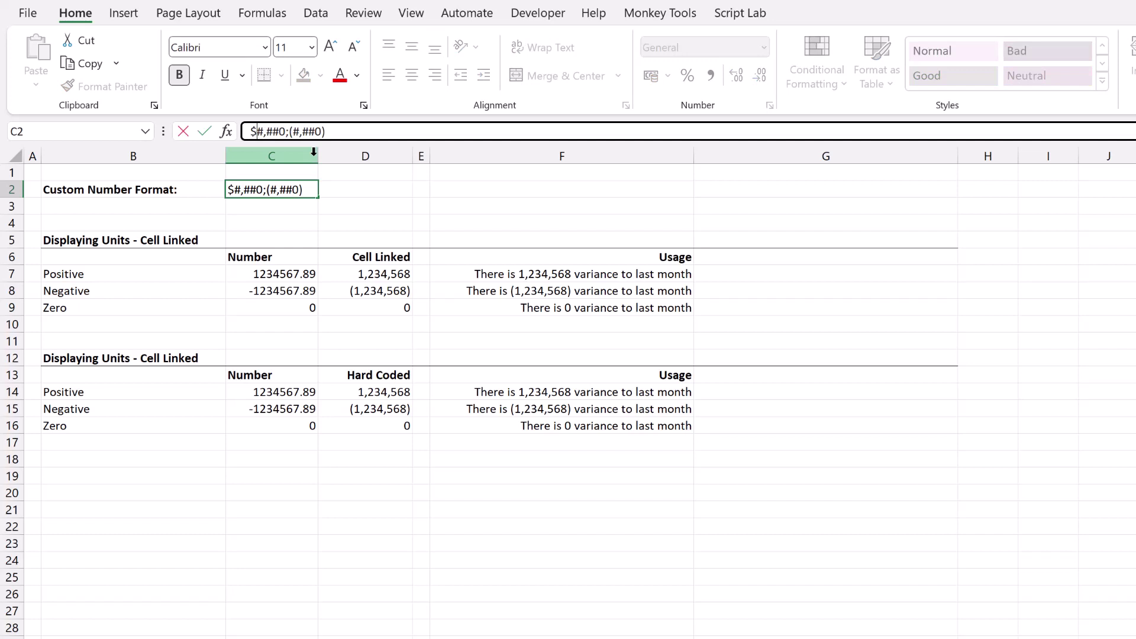
text(.0)
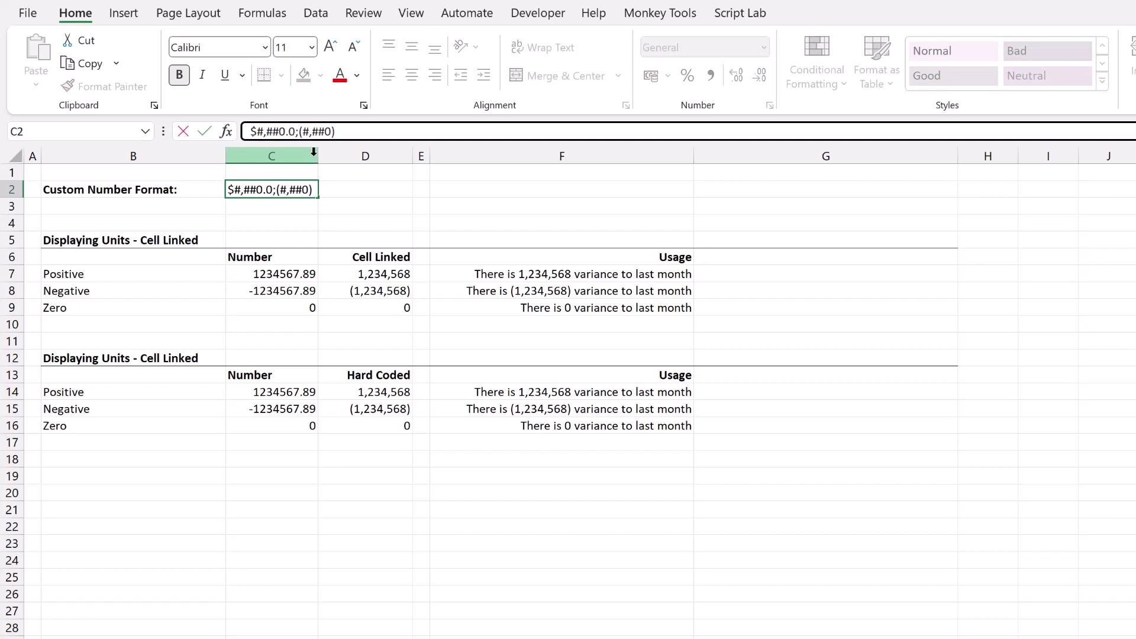
text(,,\m;()
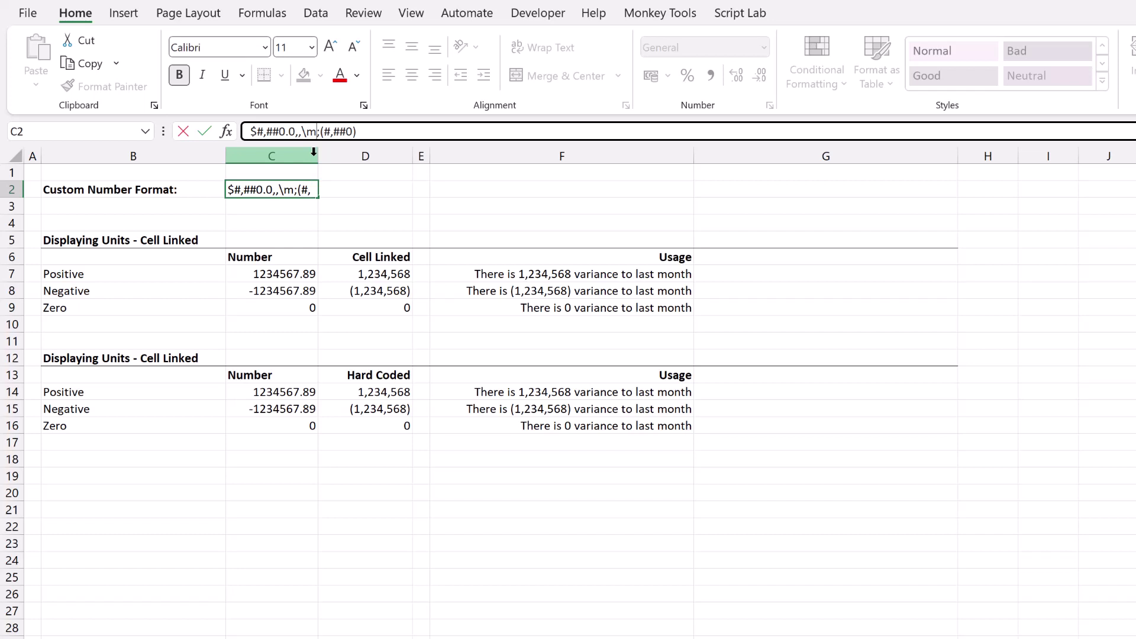
text($)
key(End)
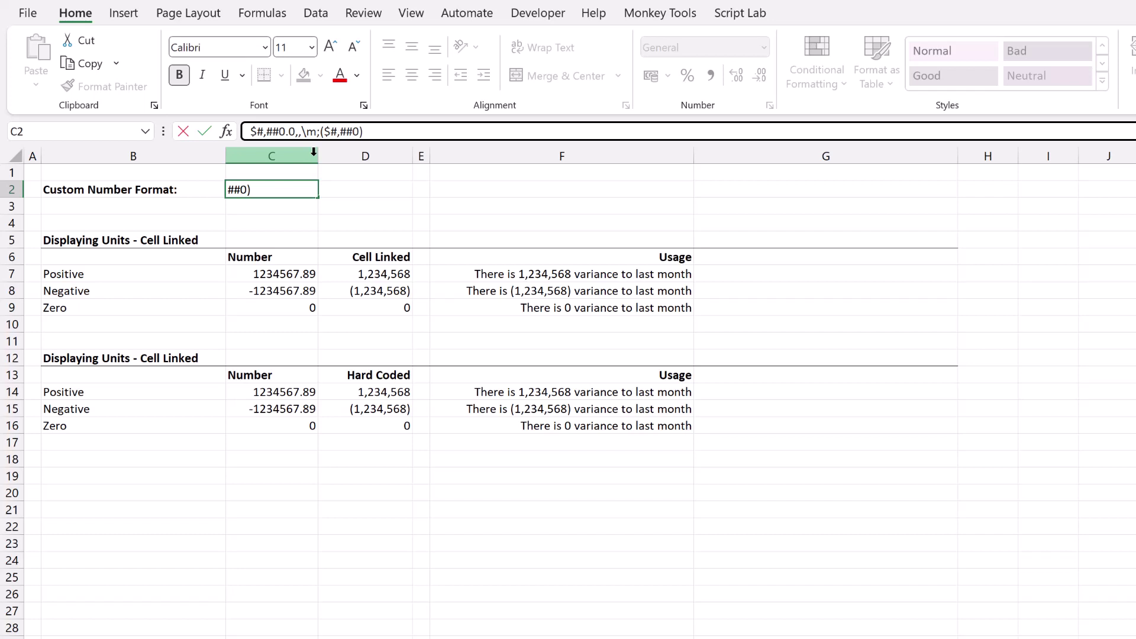
text(.0,,\m)
key(Return)
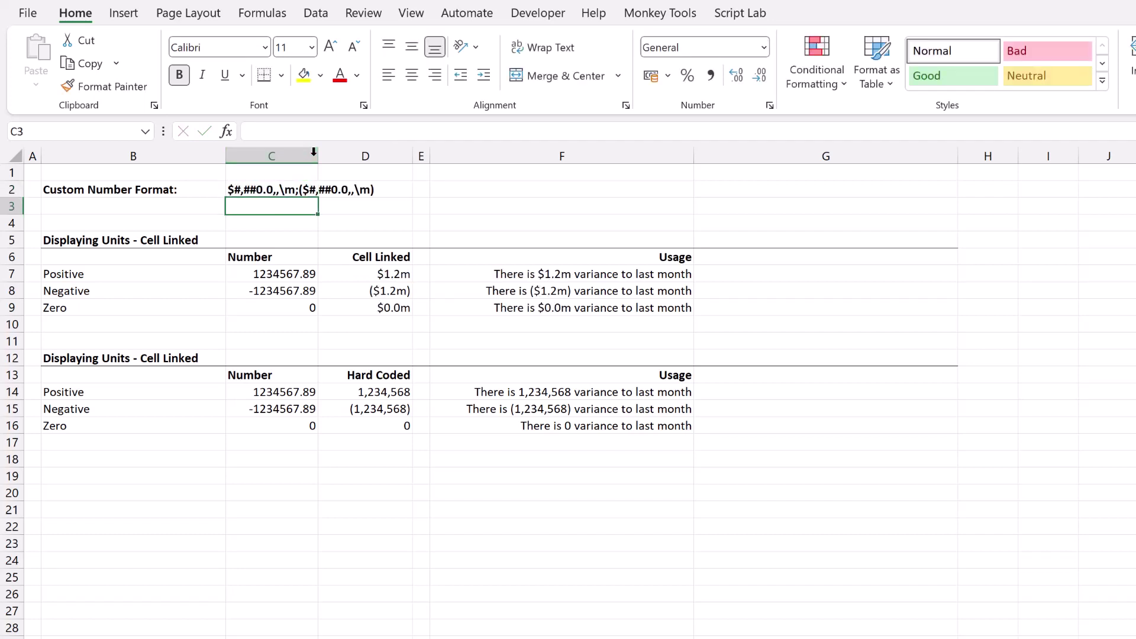
Check the cell-linked results in D7, D8 and D9: ($1.2m) and $0.0m
click(389, 276)
click(389, 289)
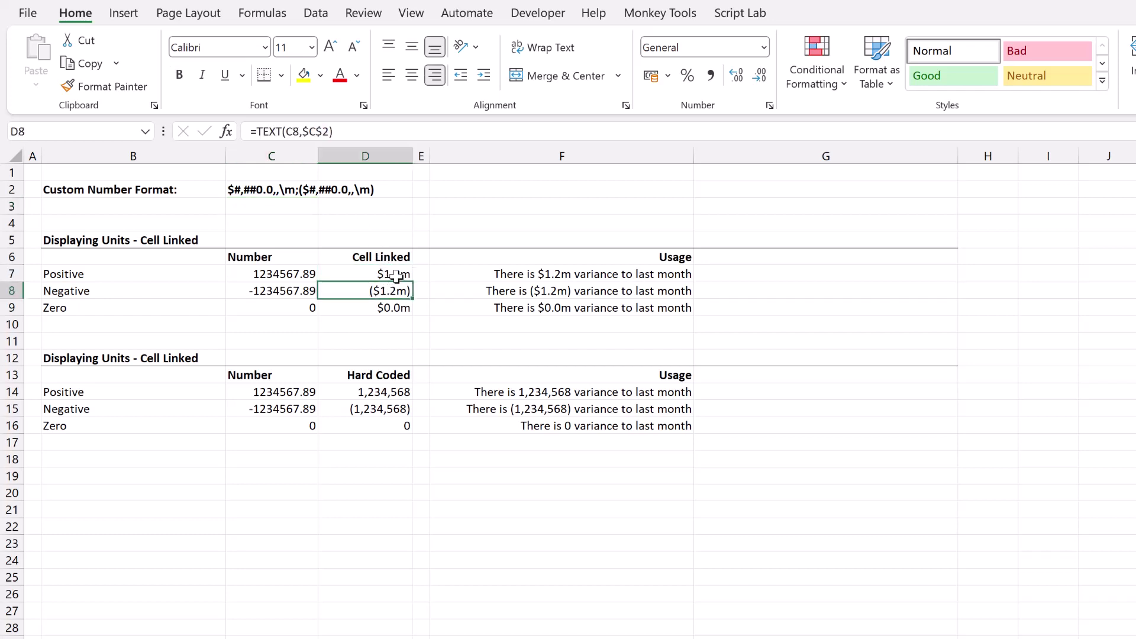
click(389, 275)
click(392, 292)
click(401, 309)
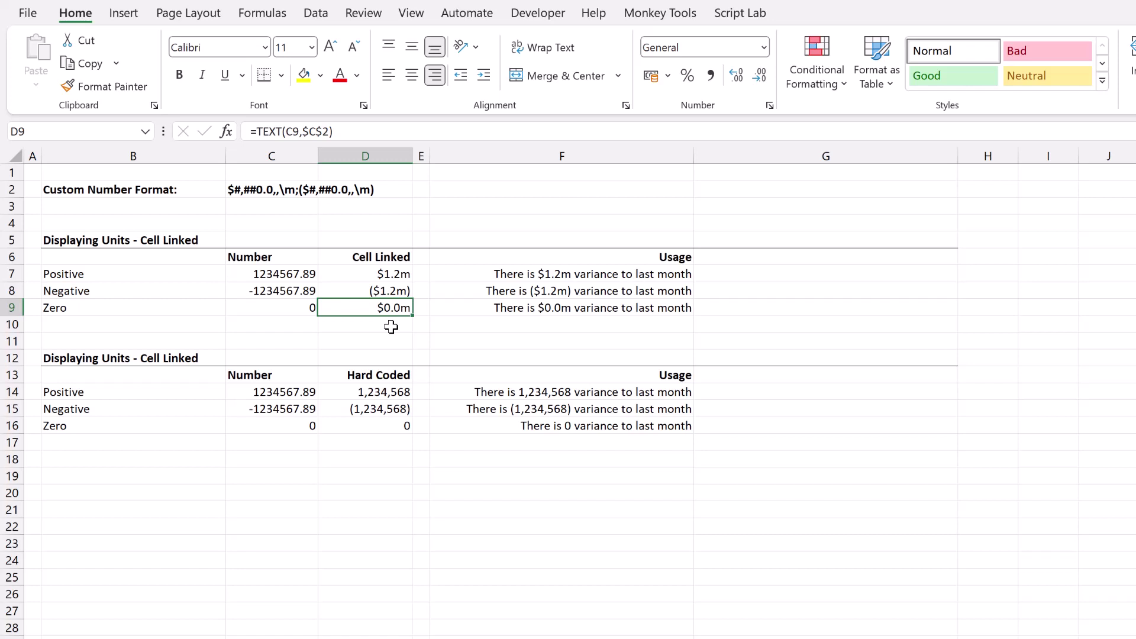
Paste C2's millions format into D14's TEXT formula and fill it down to D16
click(298, 188)
drag(422, 131, 215, 131)
key(ctrl+c)
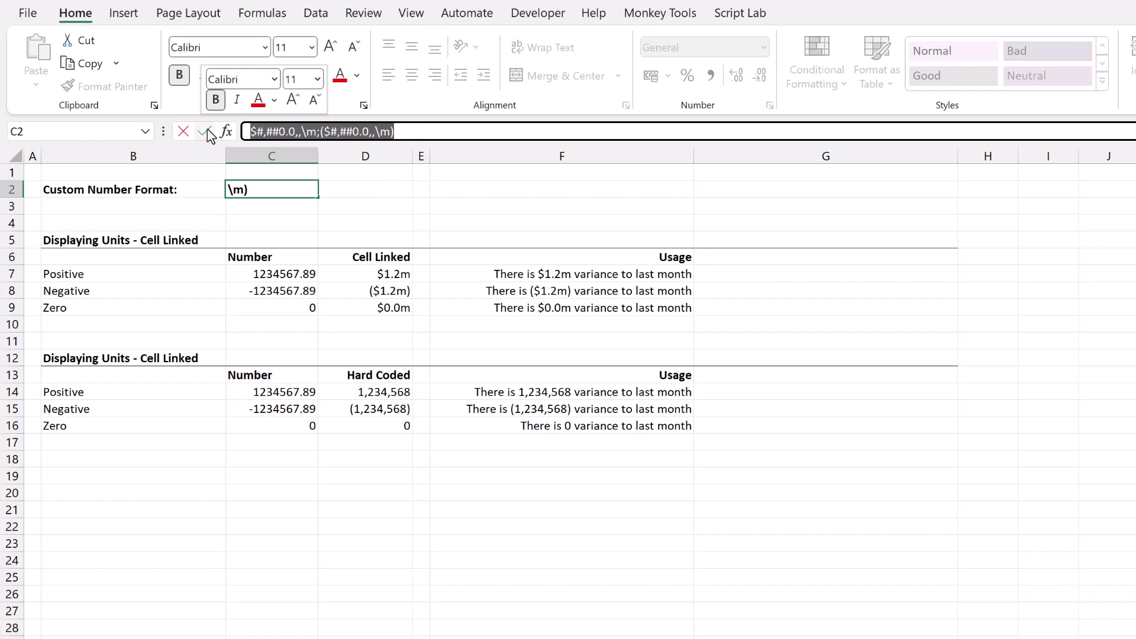
key(Escape)
click(358, 392)
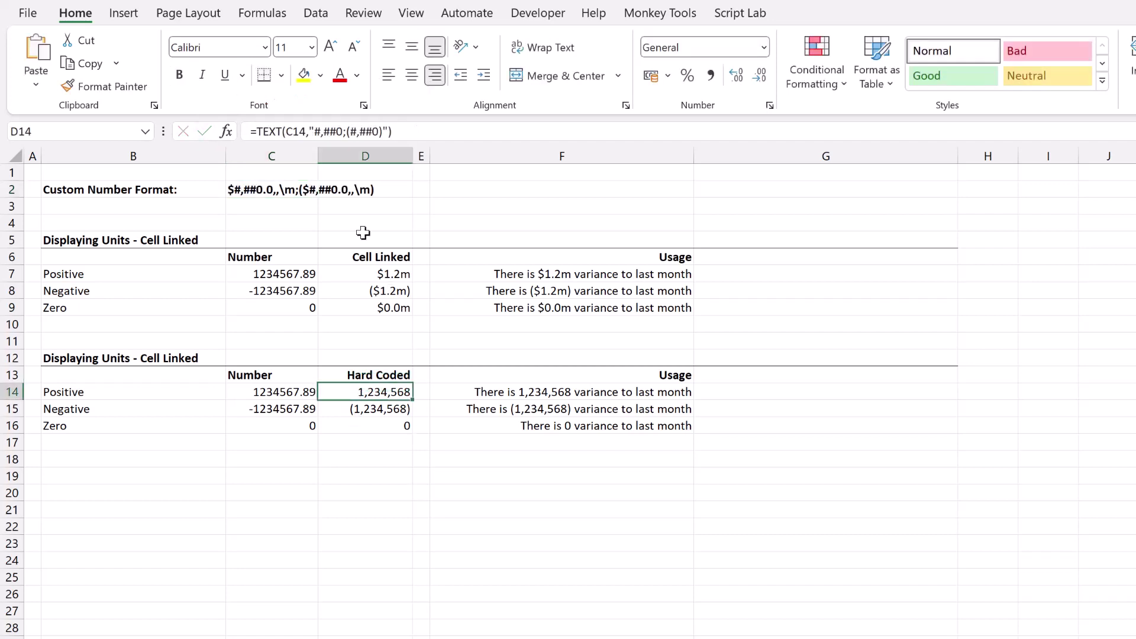
drag(317, 132, 387, 131)
key(ctrl+v)
key(Return)
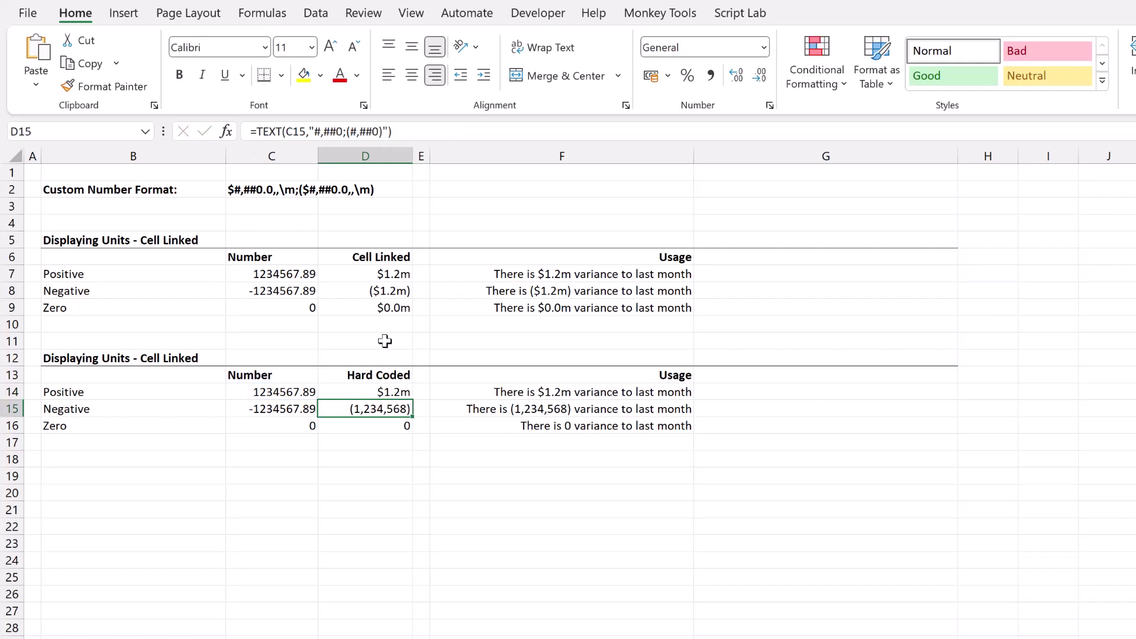
click(394, 392)
drag(415, 401, 409, 439)
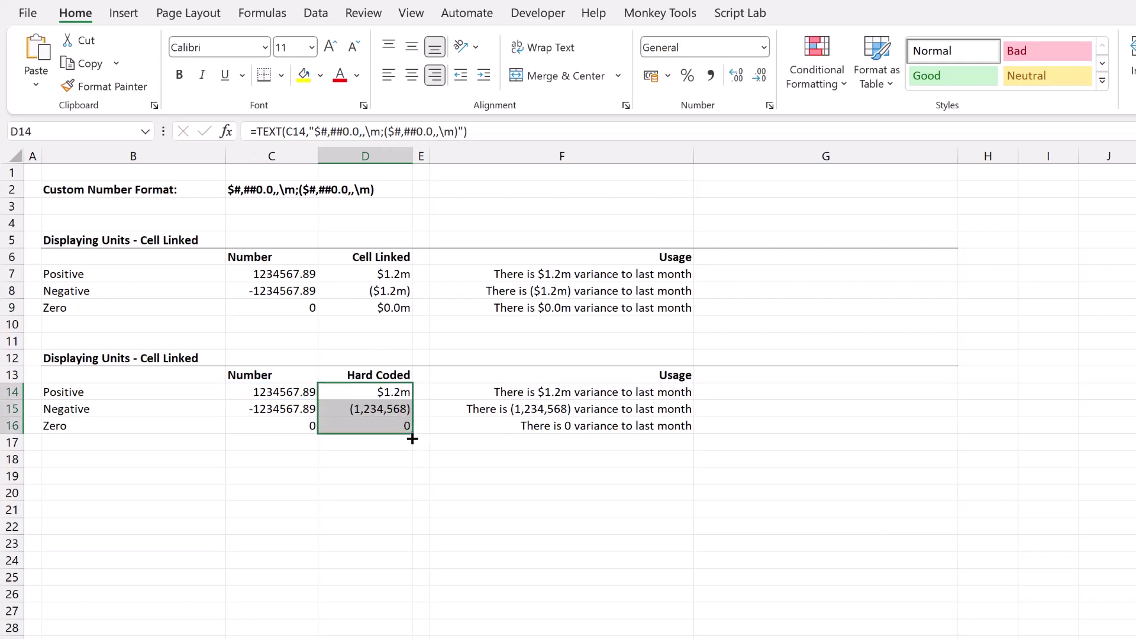
Compare the cell-linked formulas in D7:D8 with the hard-coded ones in D14:D15
click(383, 285)
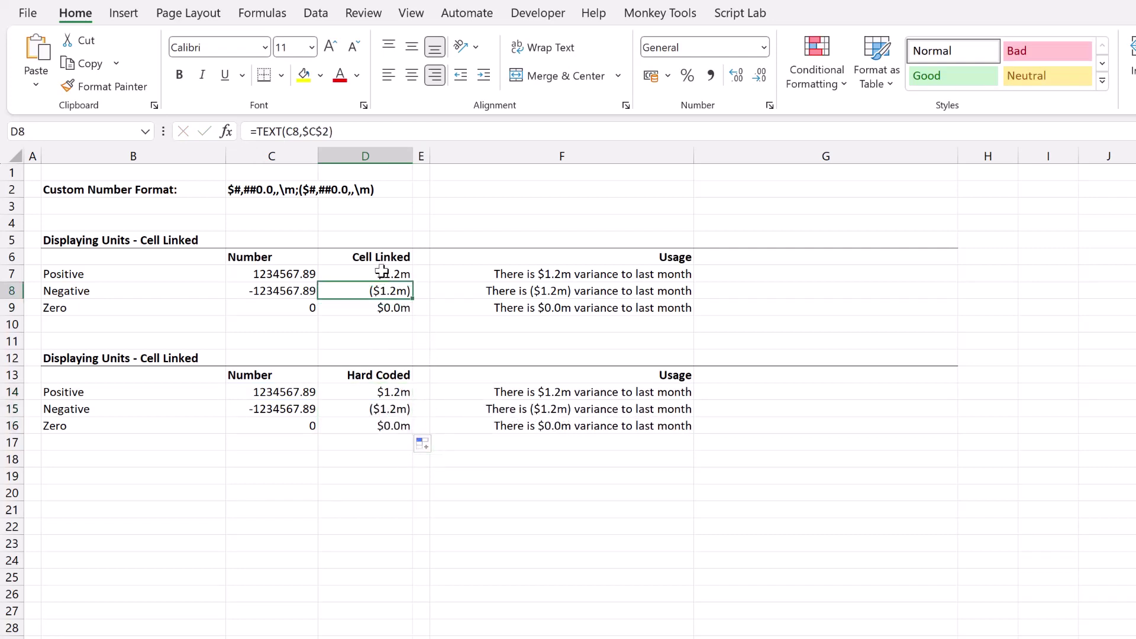
key(Up)
click(386, 393)
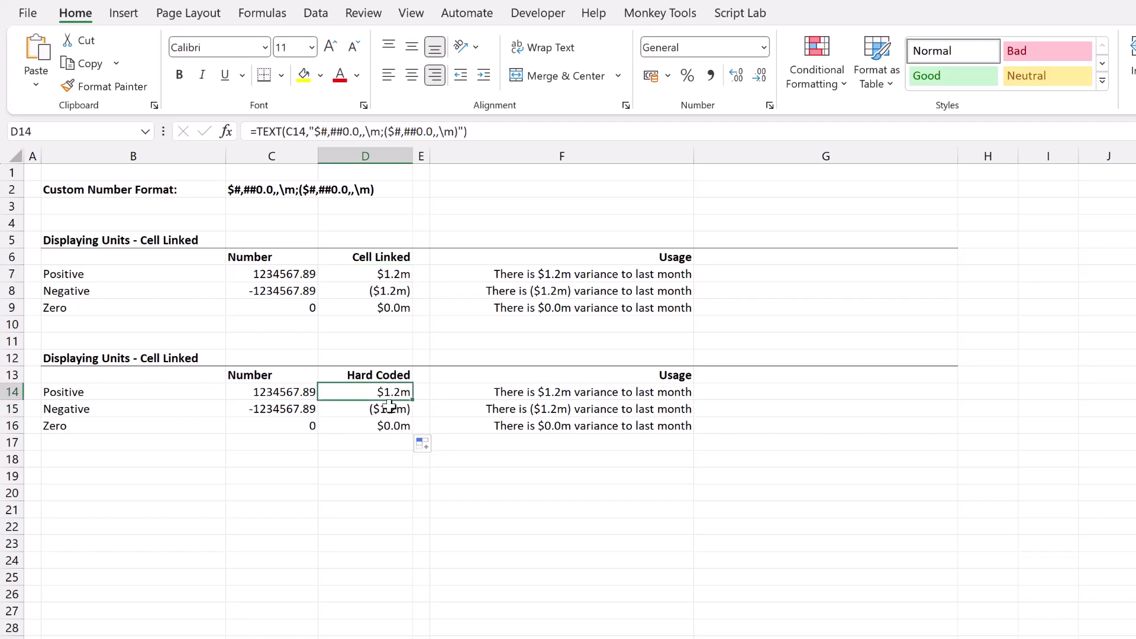
click(388, 407)
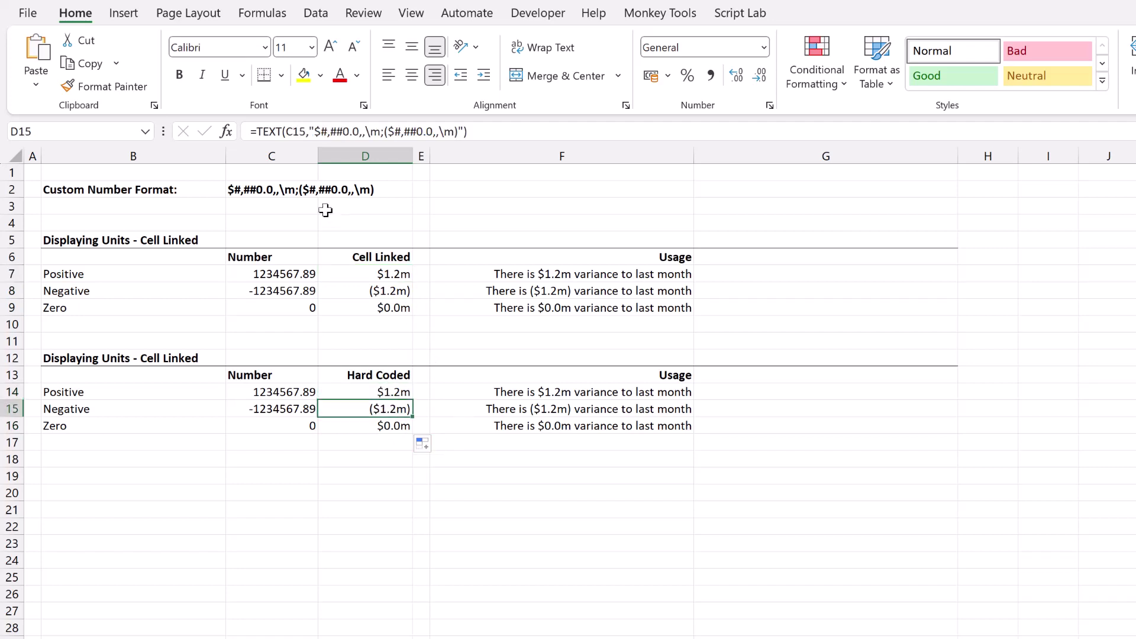
Change C2's format to $#,##0.0,,"m";($#,##0.0,,"m"), quoting each m instead of escaping it
click(292, 191)
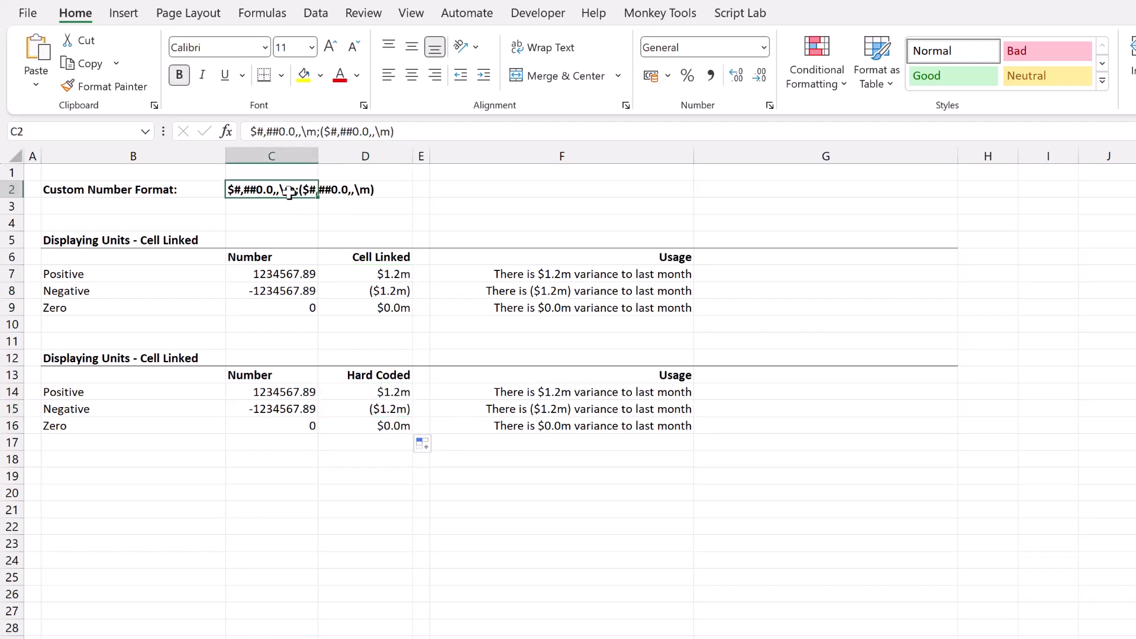
click(309, 132)
key(BackSpace)
text(")
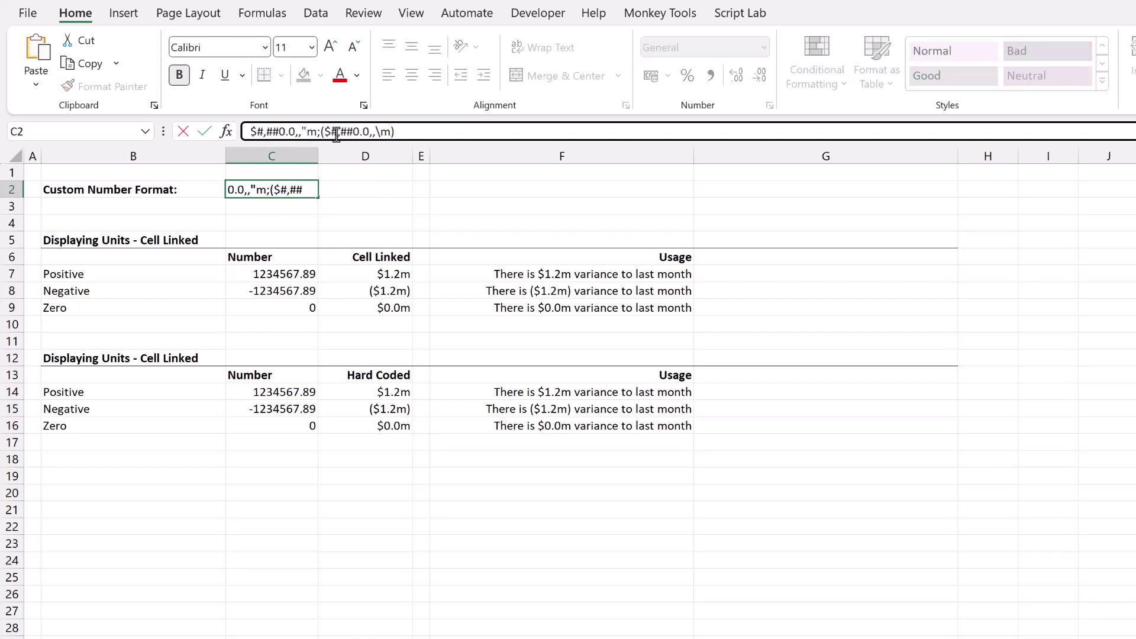
key(Right)
text(")
click(389, 132)
key(BackSpace)
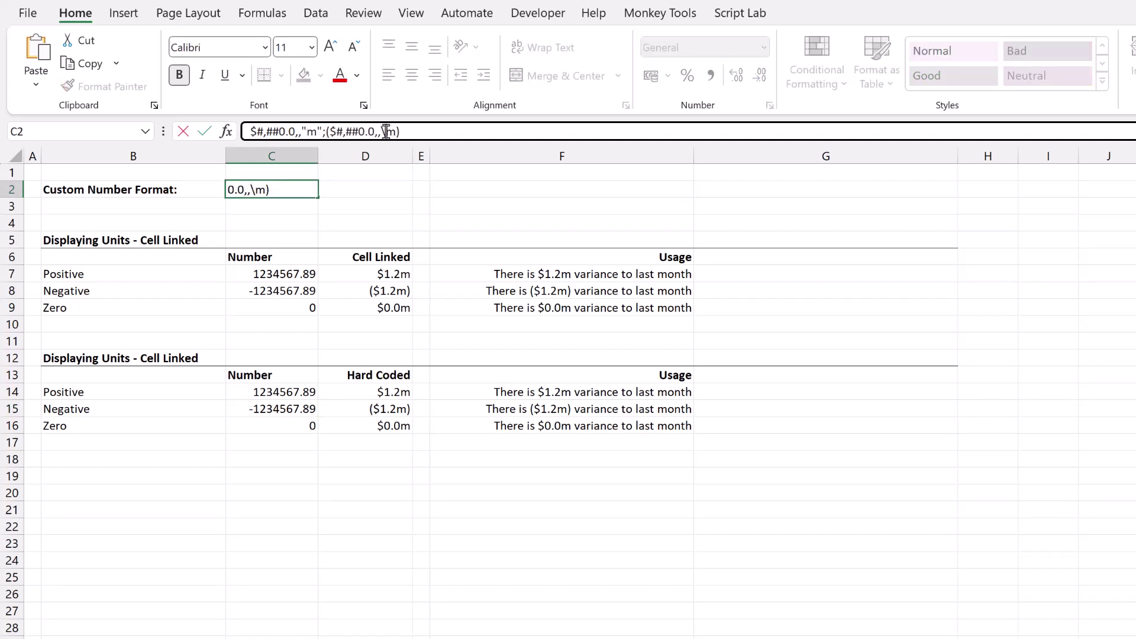
text("m")
key(Return)
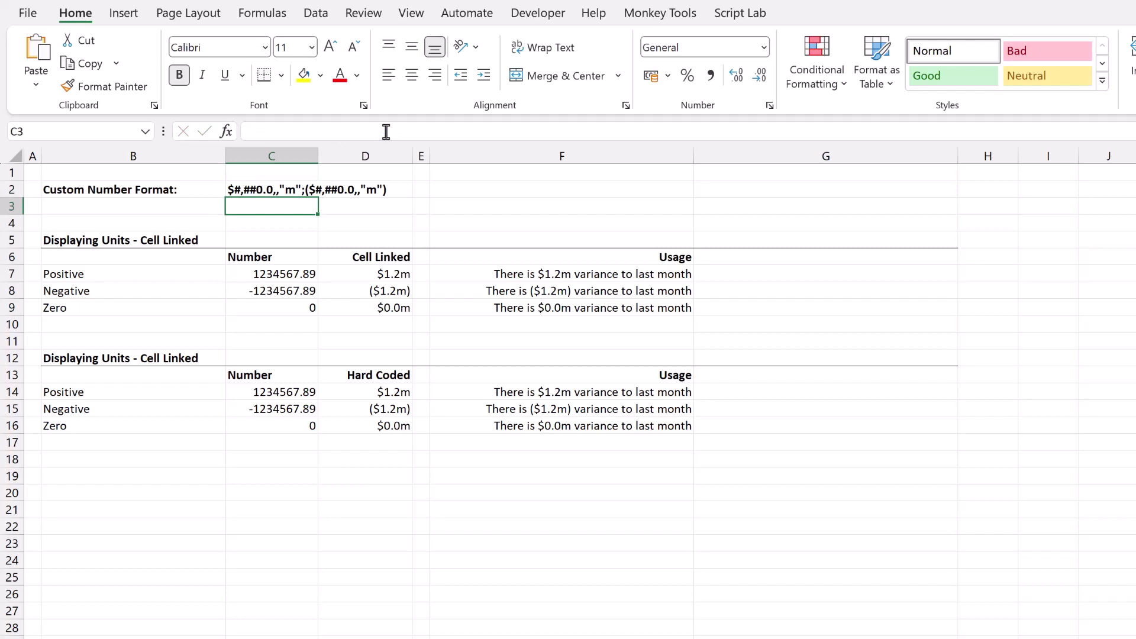
Check that linked cells D7:D9 still show $1.2m, ($1.2m) and $0.0m
click(389, 275)
click(390, 291)
click(391, 307)
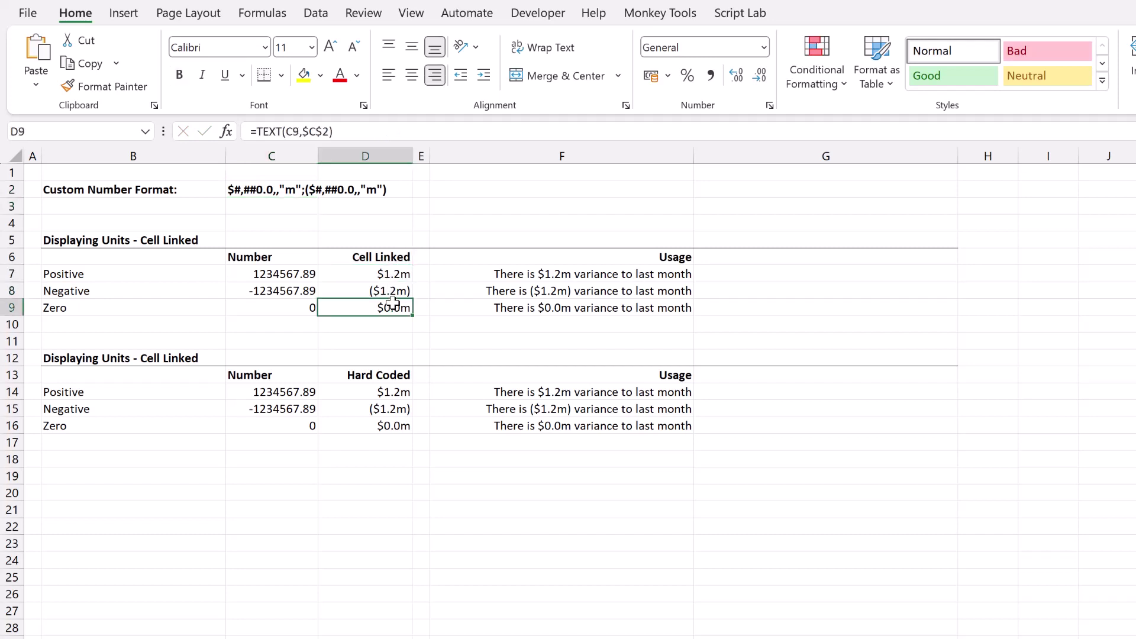
click(278, 189)
Paste C2's quoted-m format into D14's TEXT formula and dismiss the resulting formula error
drag(426, 130, 219, 131)
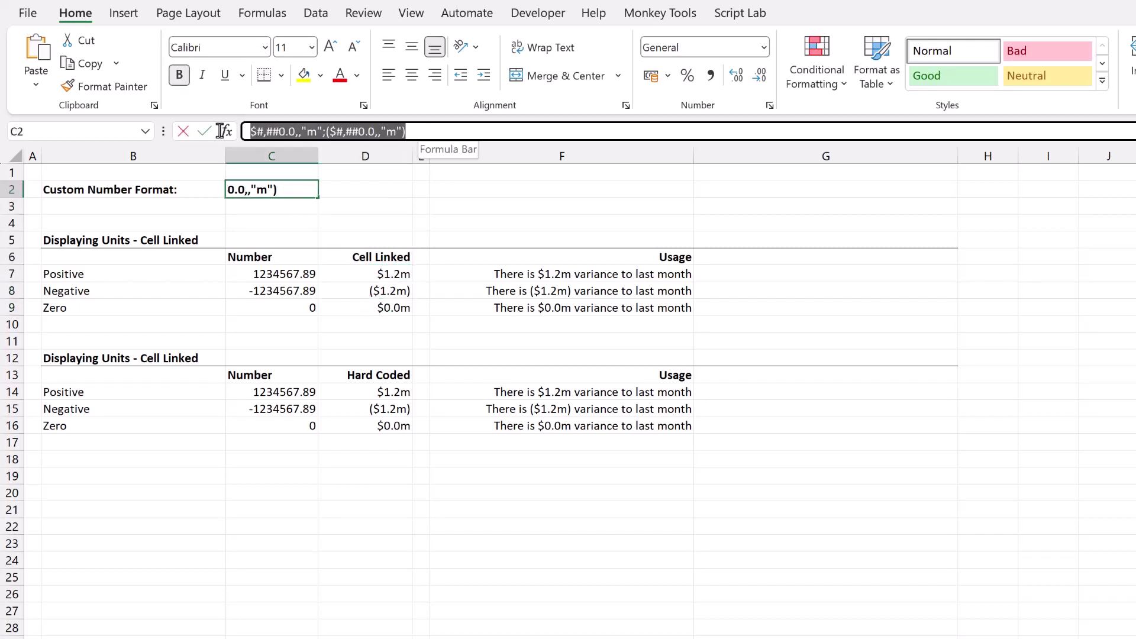
key(ctrl+c)
key(Escape)
click(392, 392)
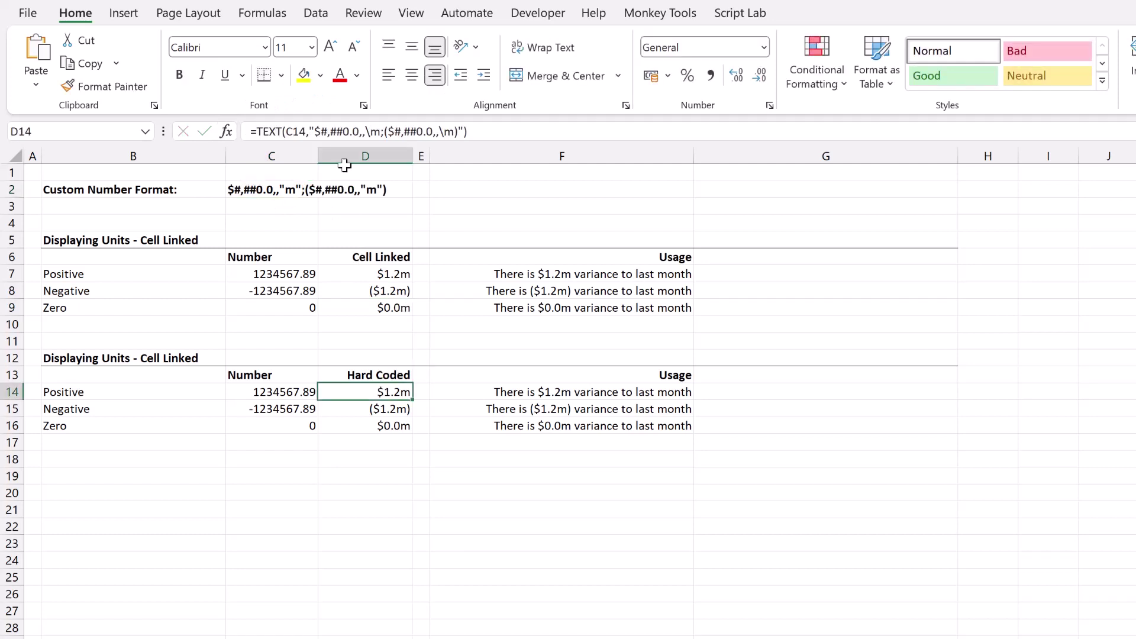
drag(457, 132, 315, 130)
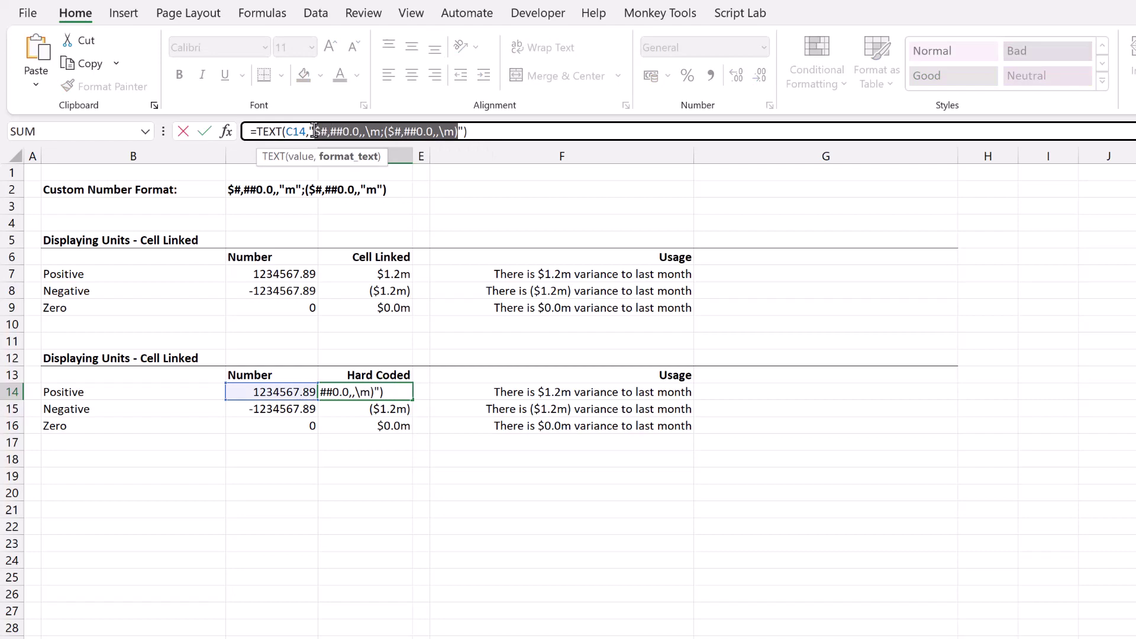
key(ctrl+v)
key(Return)
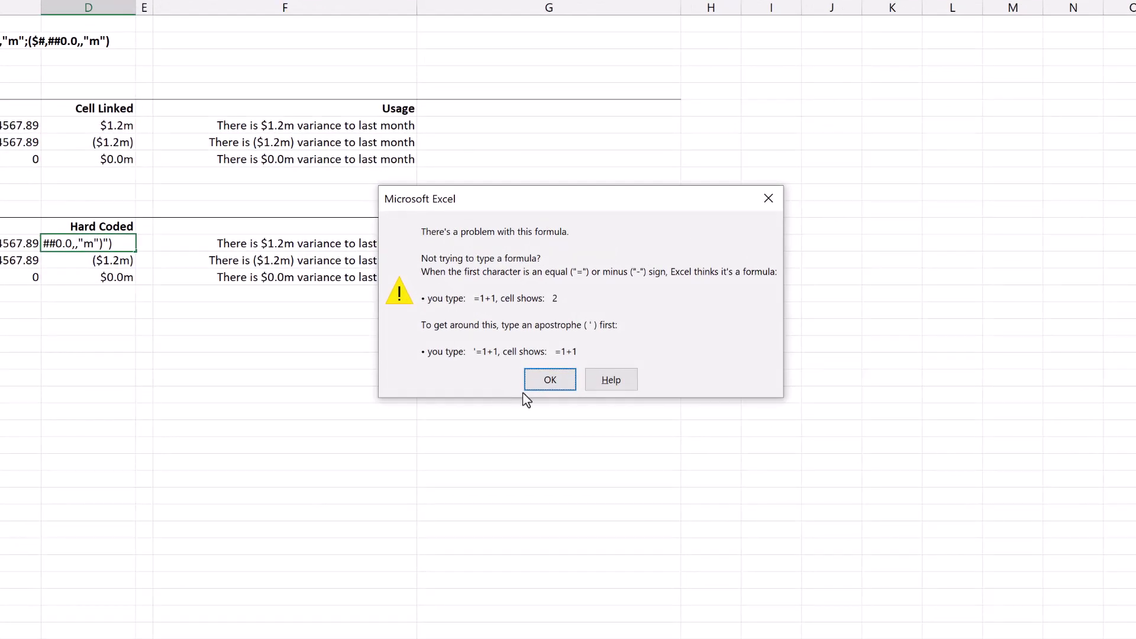
click(545, 384)
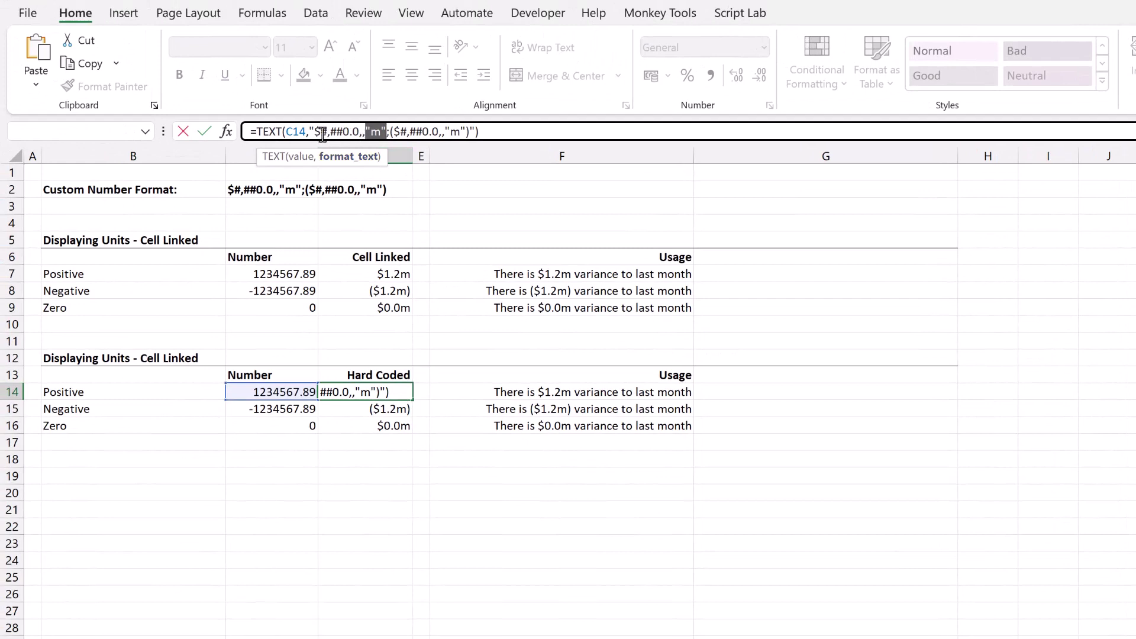
Double each quote around m in D14's formula so the unit reads ""m"", then confirm
click(262, 104)
text(")
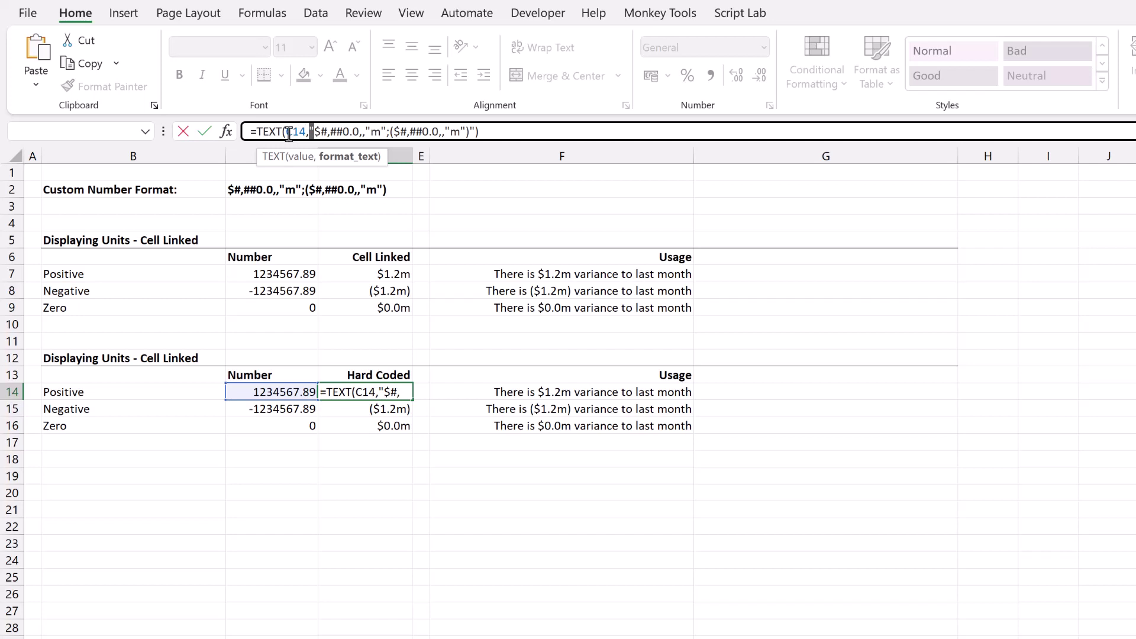
click(365, 132)
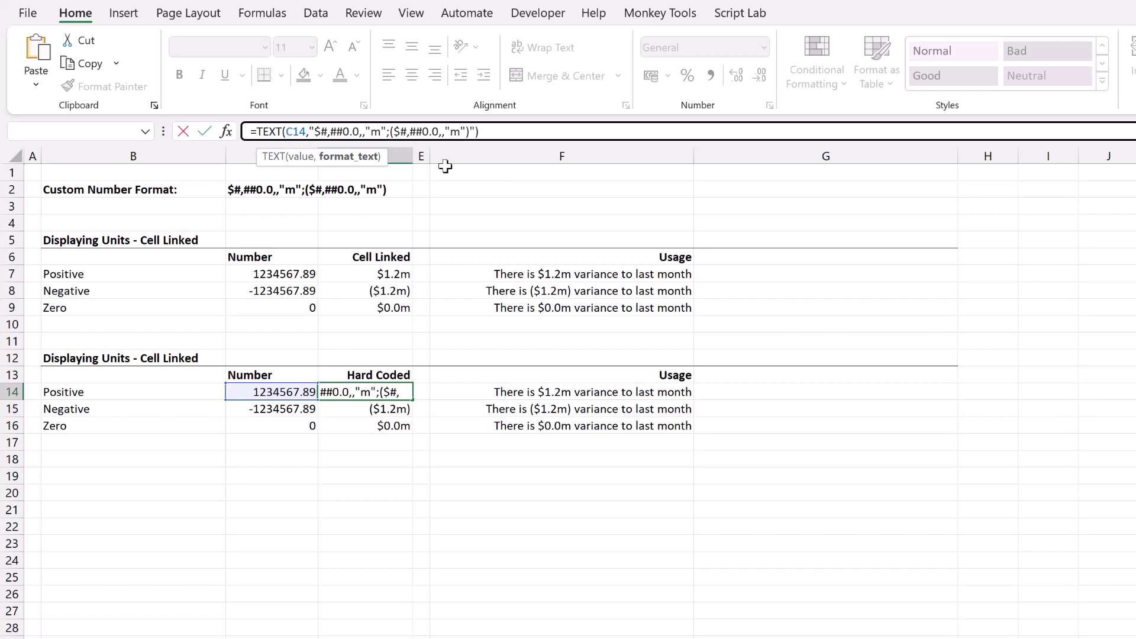
text(")
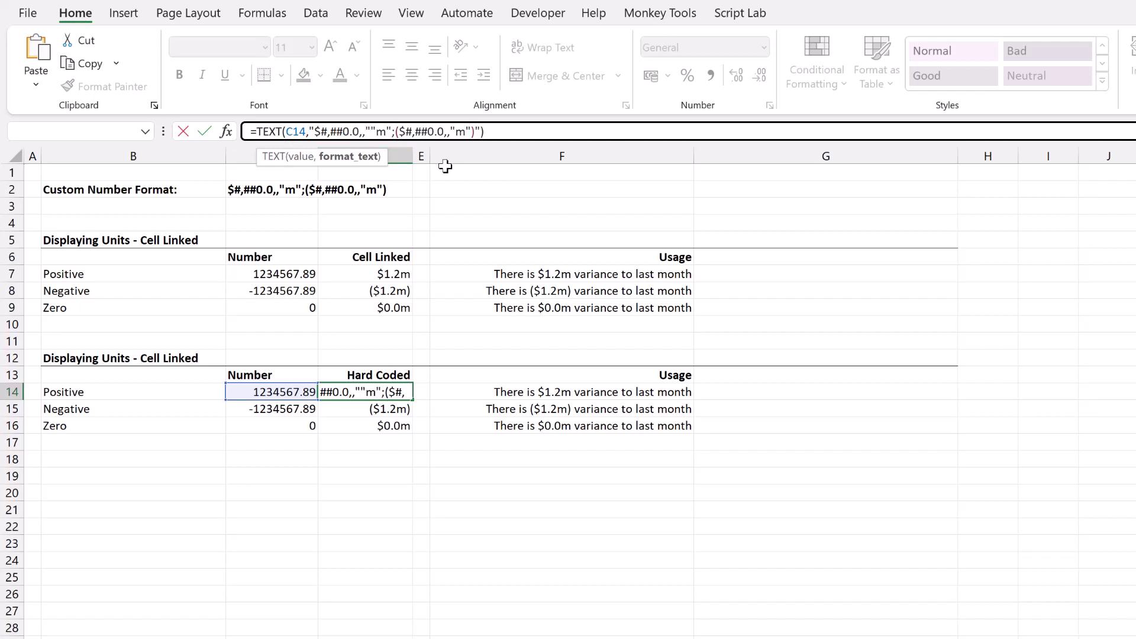
key(Right)
key(Right)
text(")
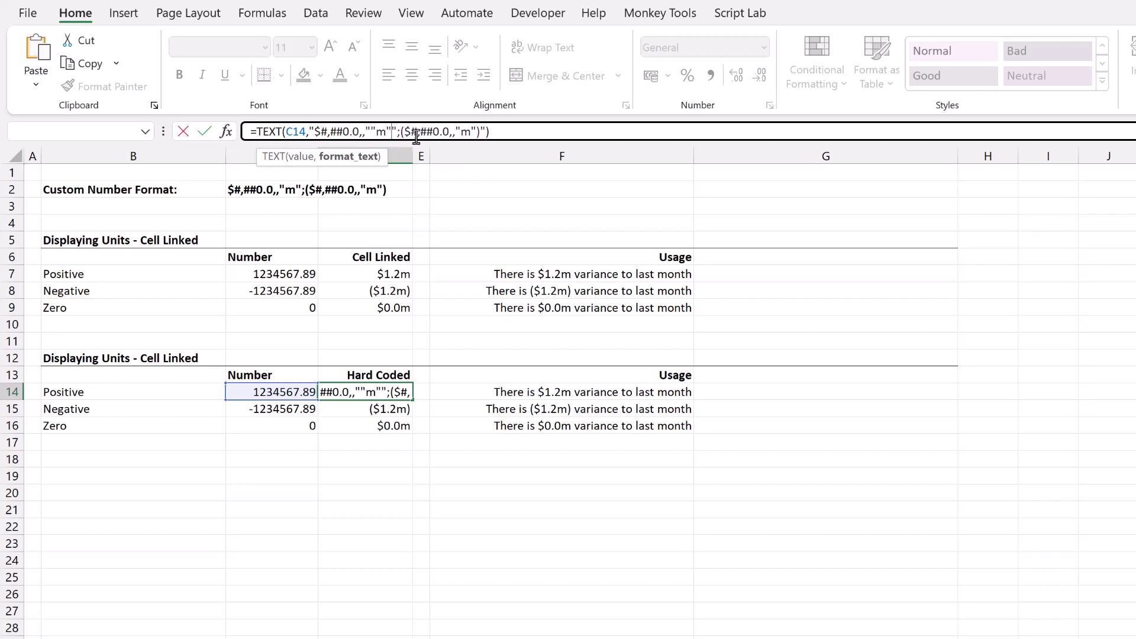
click(487, 137)
click(460, 131)
text(")
click(477, 131)
text("m)
key(Return)
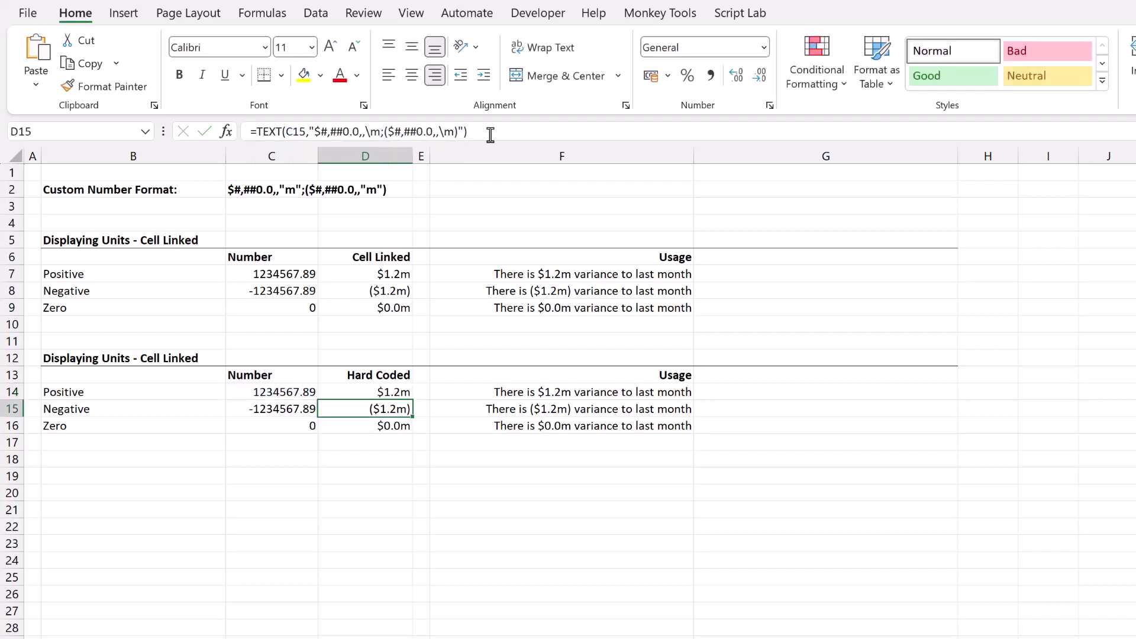
Fill D14's corrected formula down to D16 and reopen it for inspection
click(395, 391)
drag(412, 401, 412, 436)
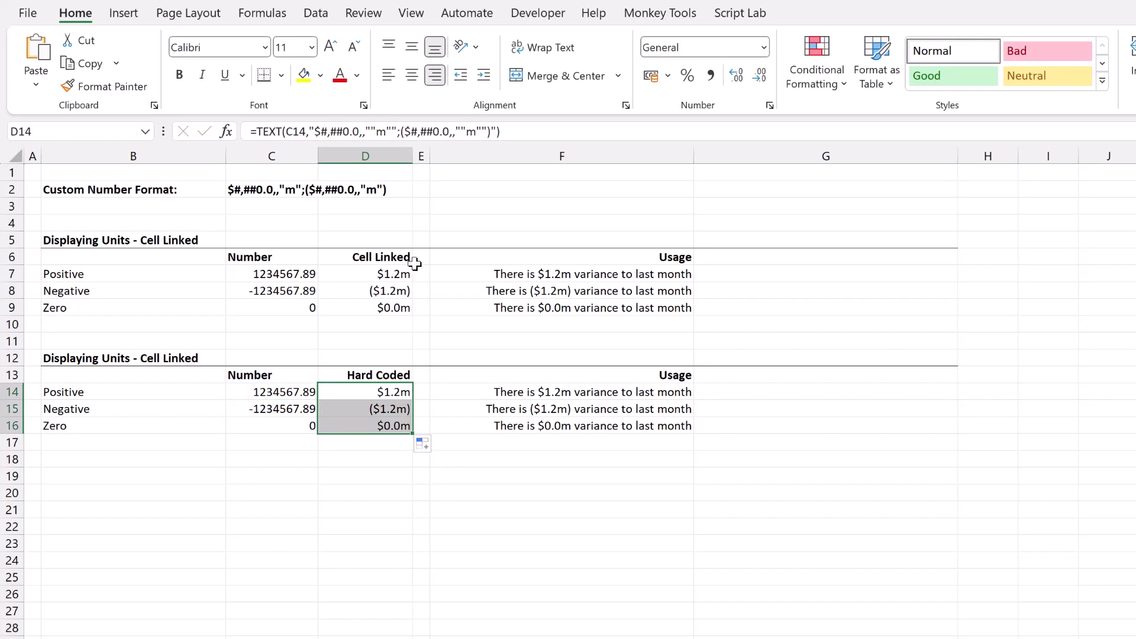
click(378, 132)
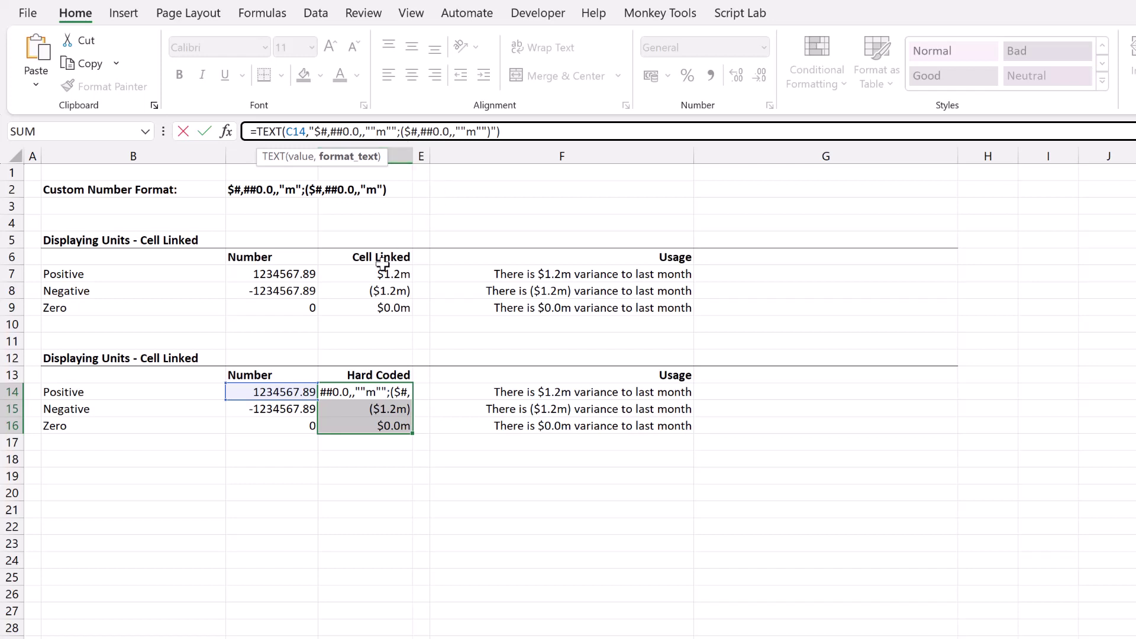
Enter =CHAR(34) in D18 to produce a double-quote character
key(ctrl+Return)
click(368, 457)
text(=)
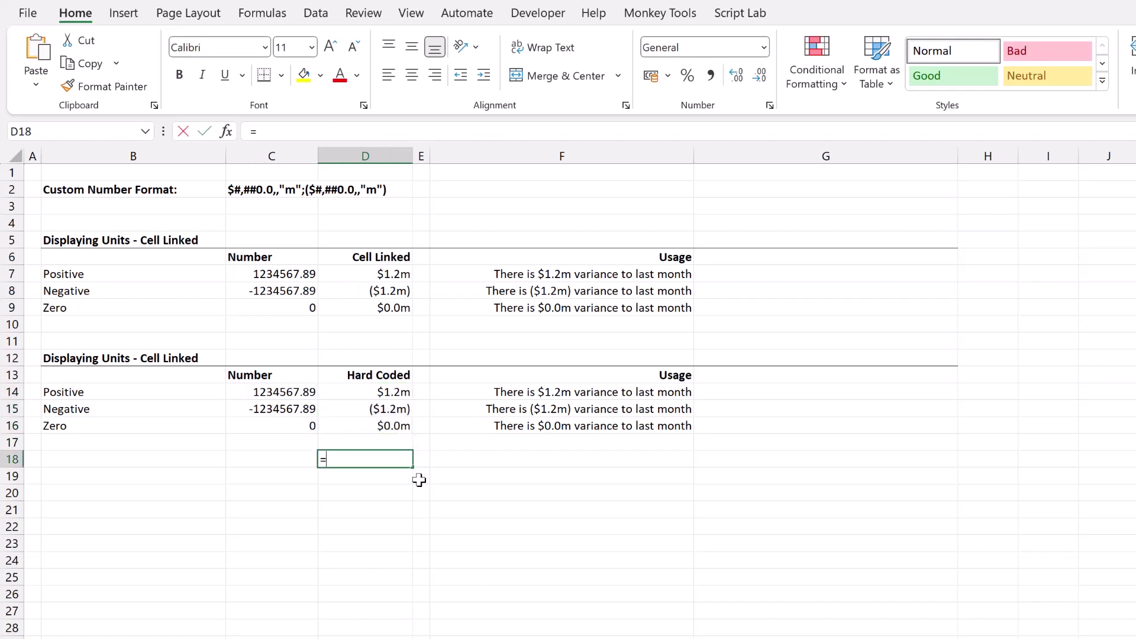
text(CHAR(34)
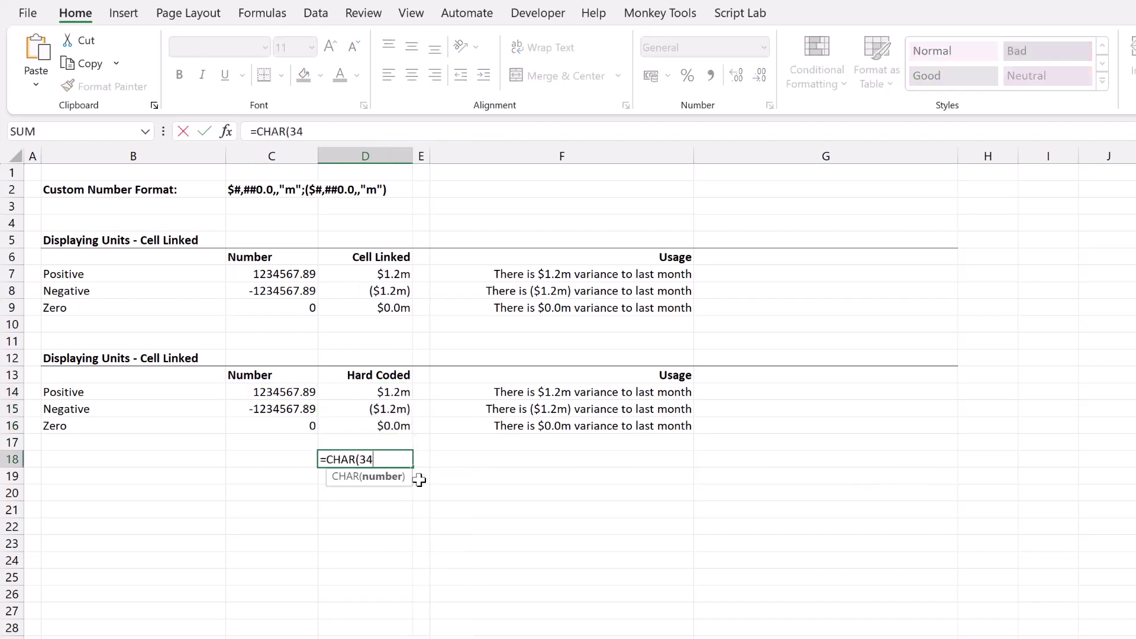
text())
key(Return)
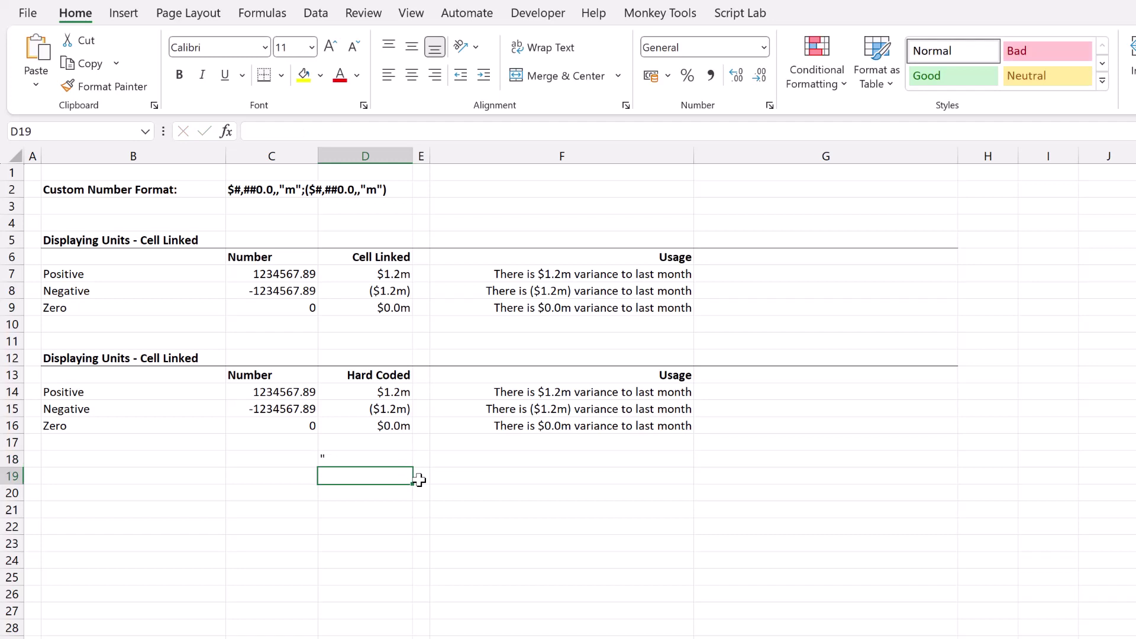
click(394, 459)
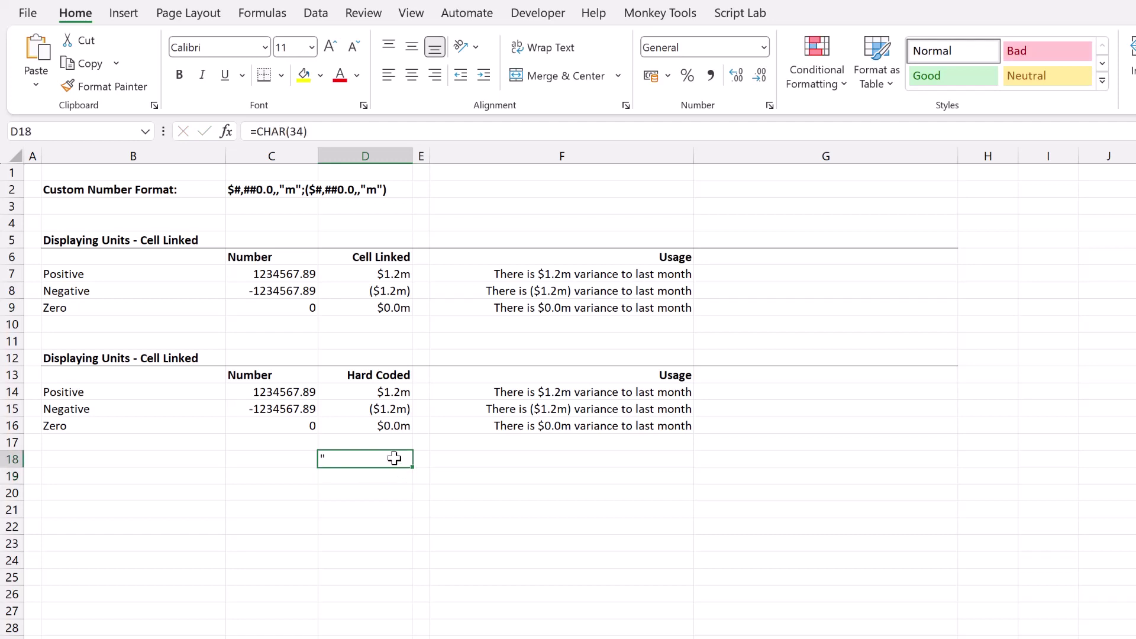
Compare the hard-coded TEXT formula in D14 with the cell-linked one in D7
click(391, 396)
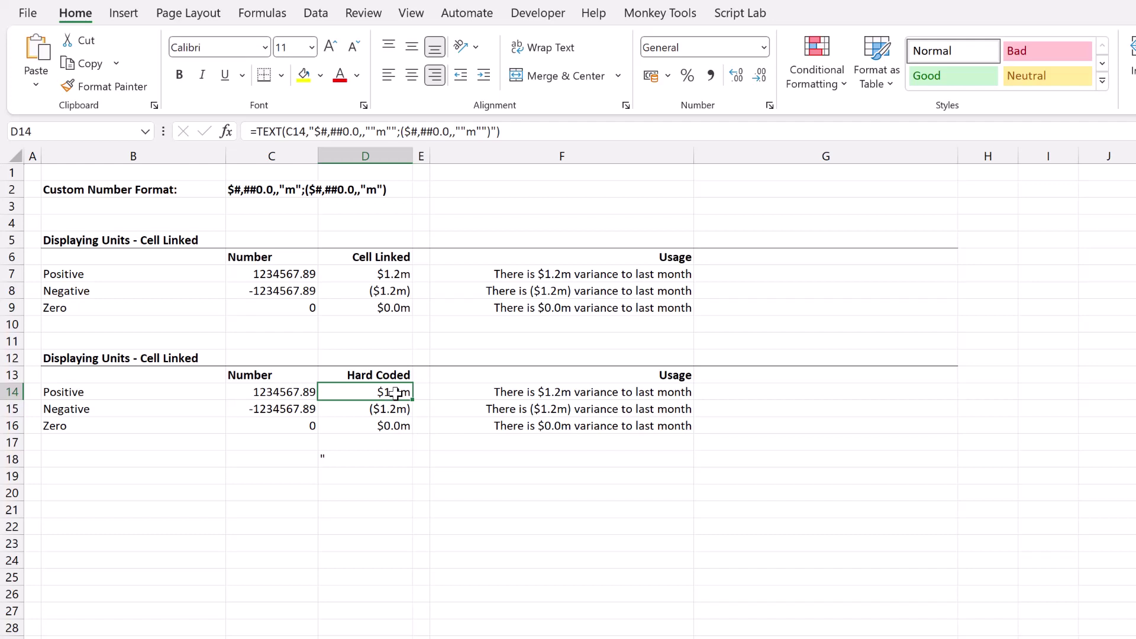
click(365, 275)
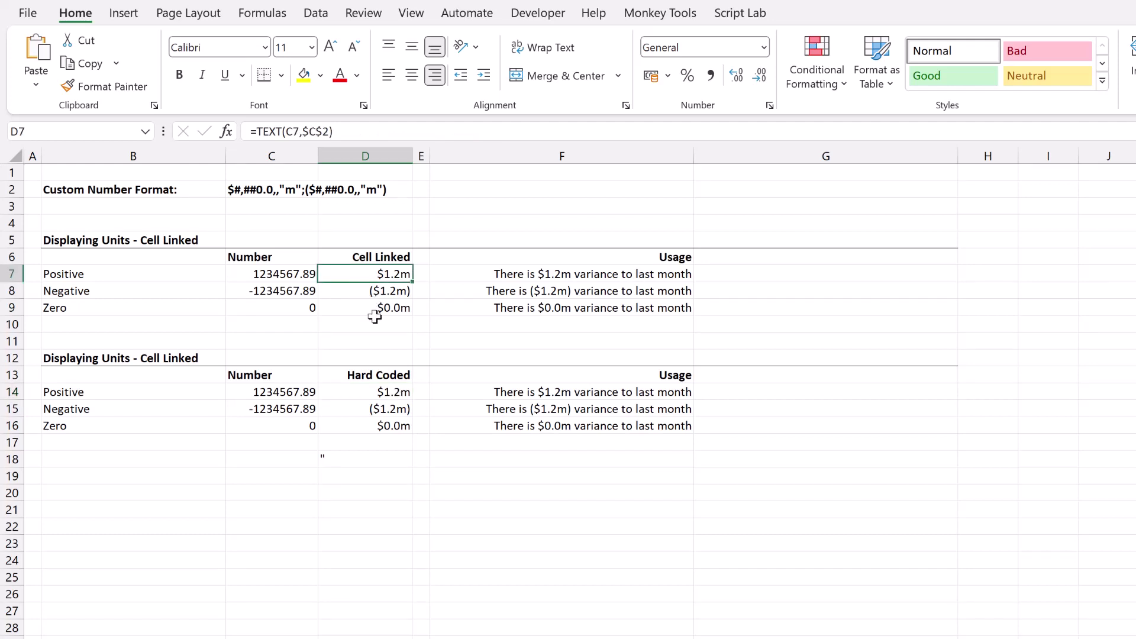
click(385, 390)
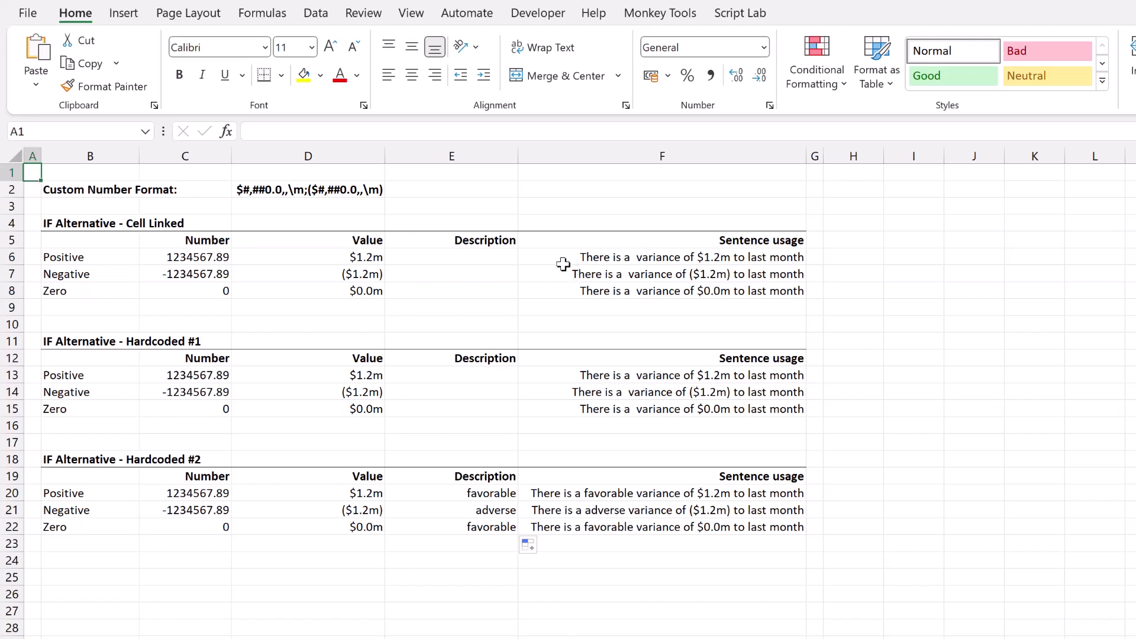
Open F6's formula to see it join "There is a " with E6 and D6
click(473, 254)
double_click(592, 257)
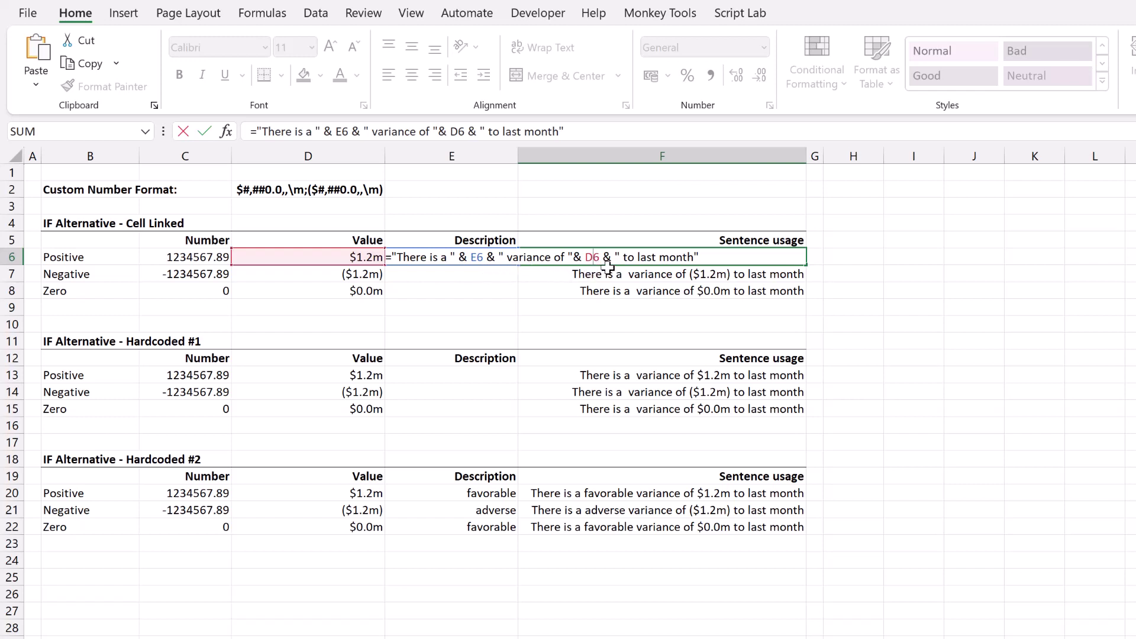
Test-type favorable in E6 and adverse in E7, then clear both cells again
key(Return)
key(Up)
key(Left)
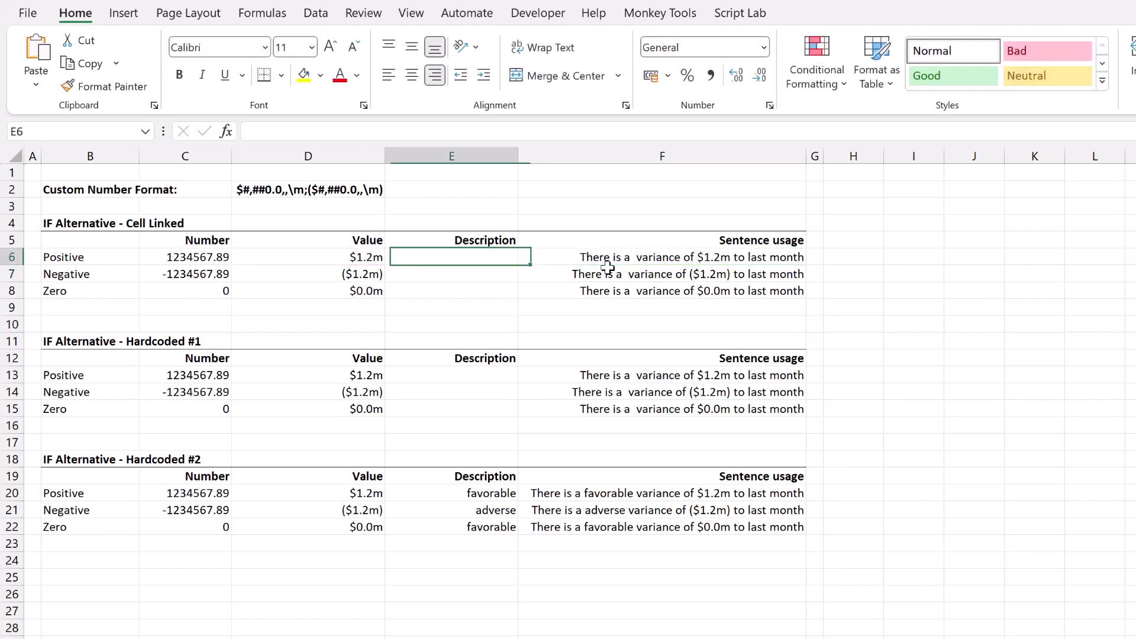
text(favorable)
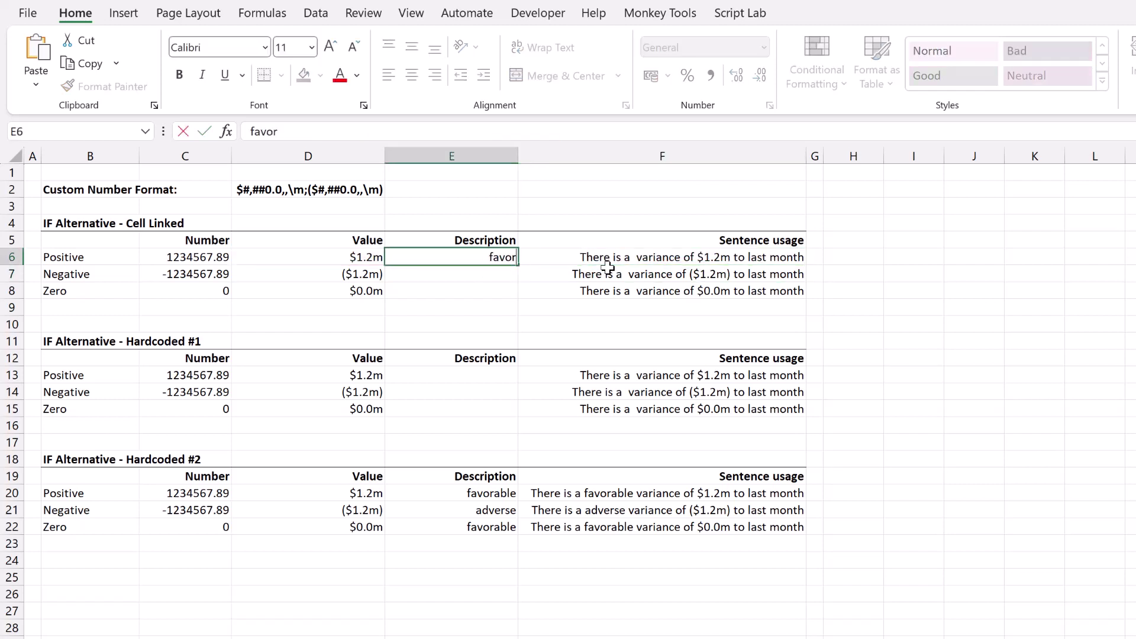
key(Return)
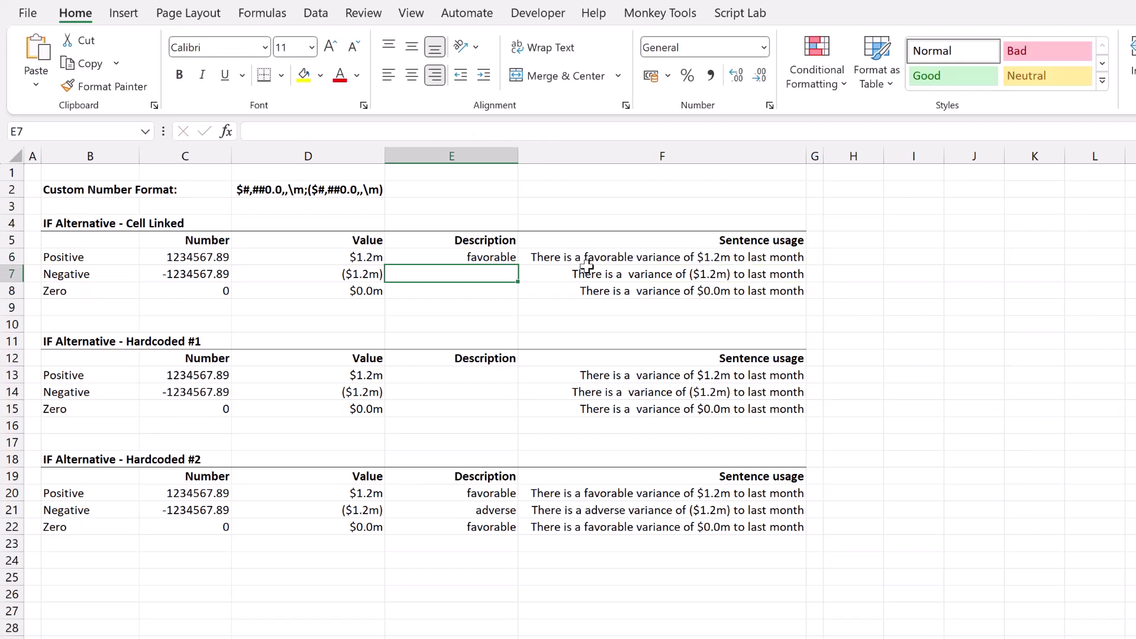
text(adverse)
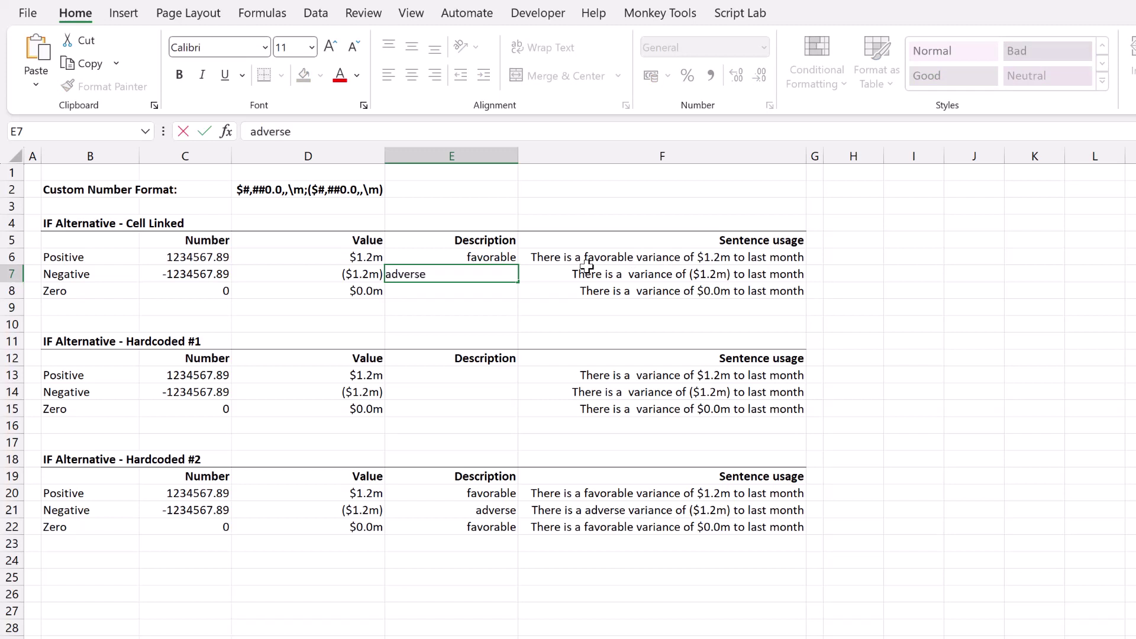
key(ctrl+Return)
key(Up)
key(Delete)
key(Down)
key(Delete)
key(Up)
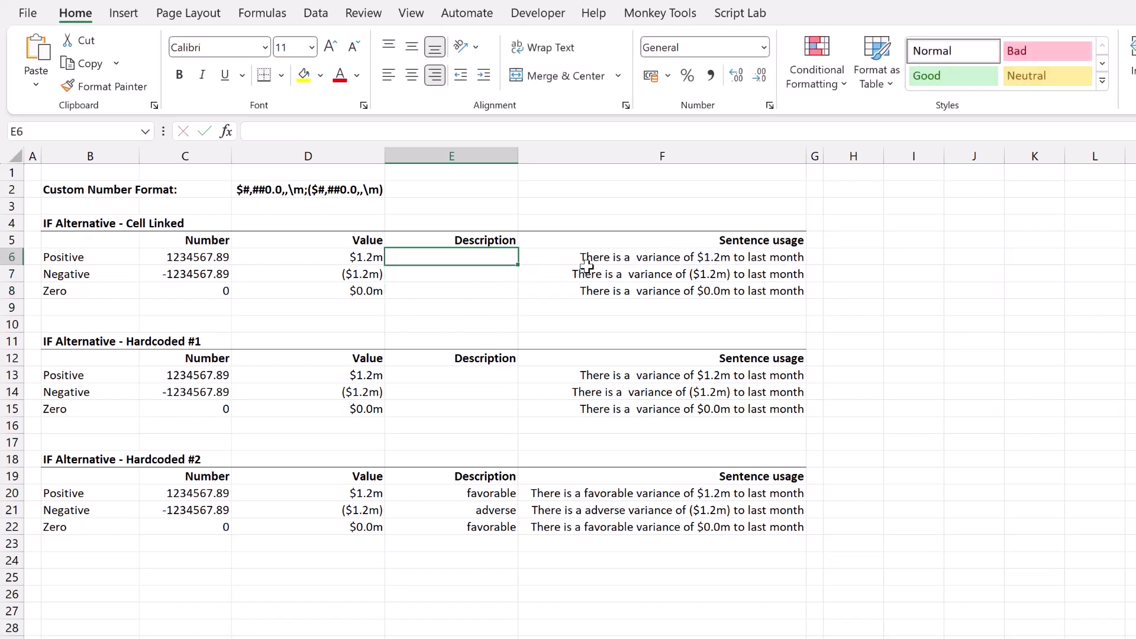
Enter =IF(C6>=0,"favorable","adverse") in E6 and fill it down to E8
text(=IF()
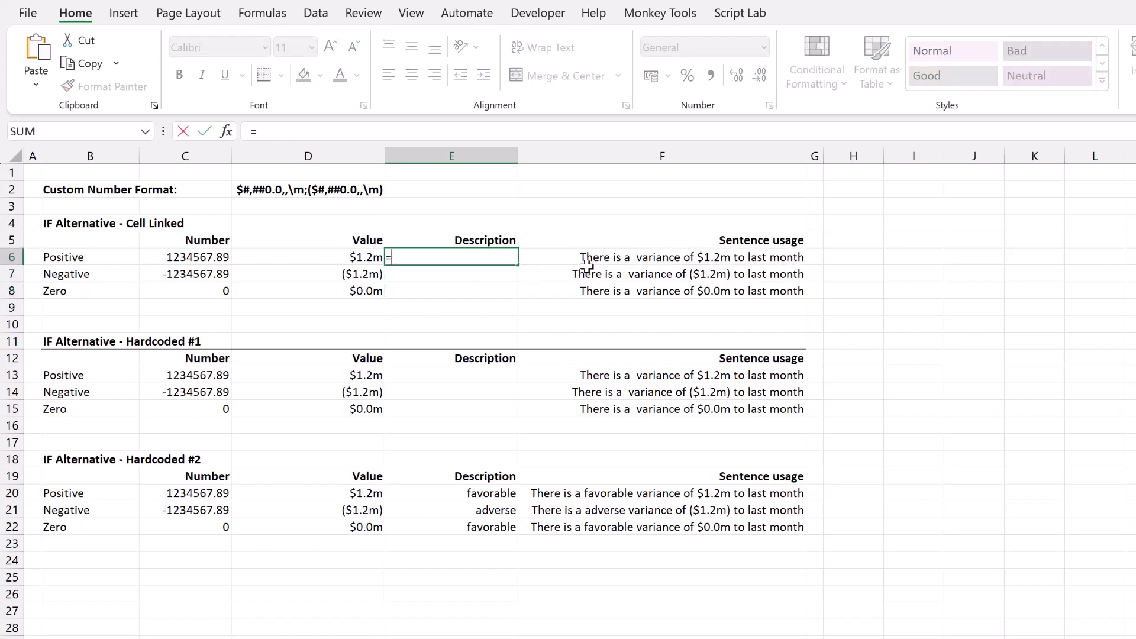
click(219, 254)
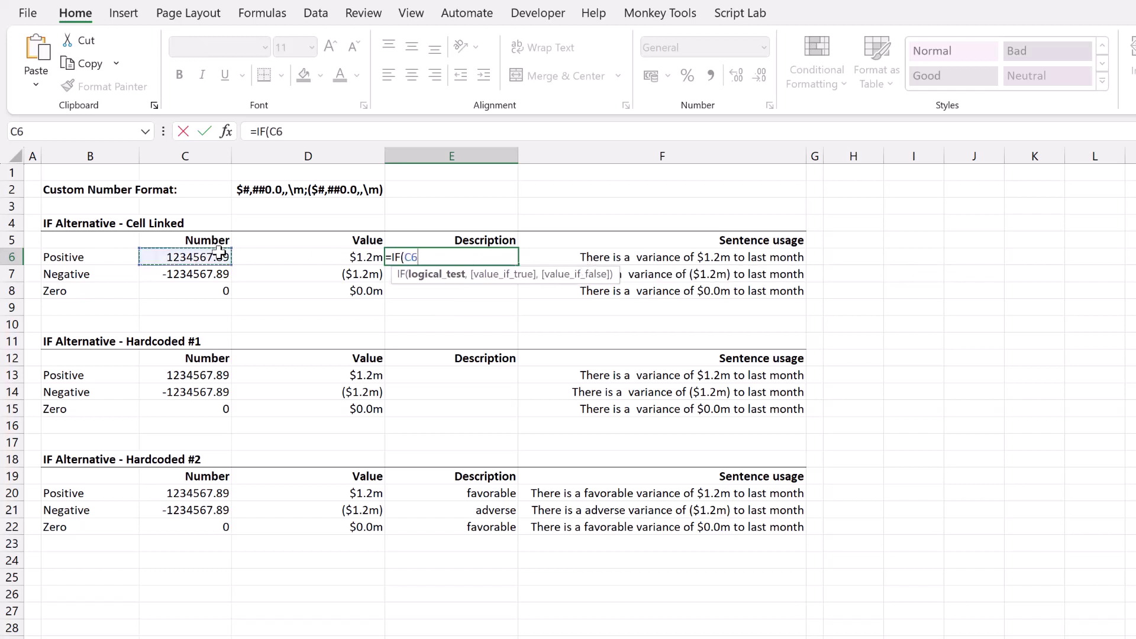
text(>=0,")
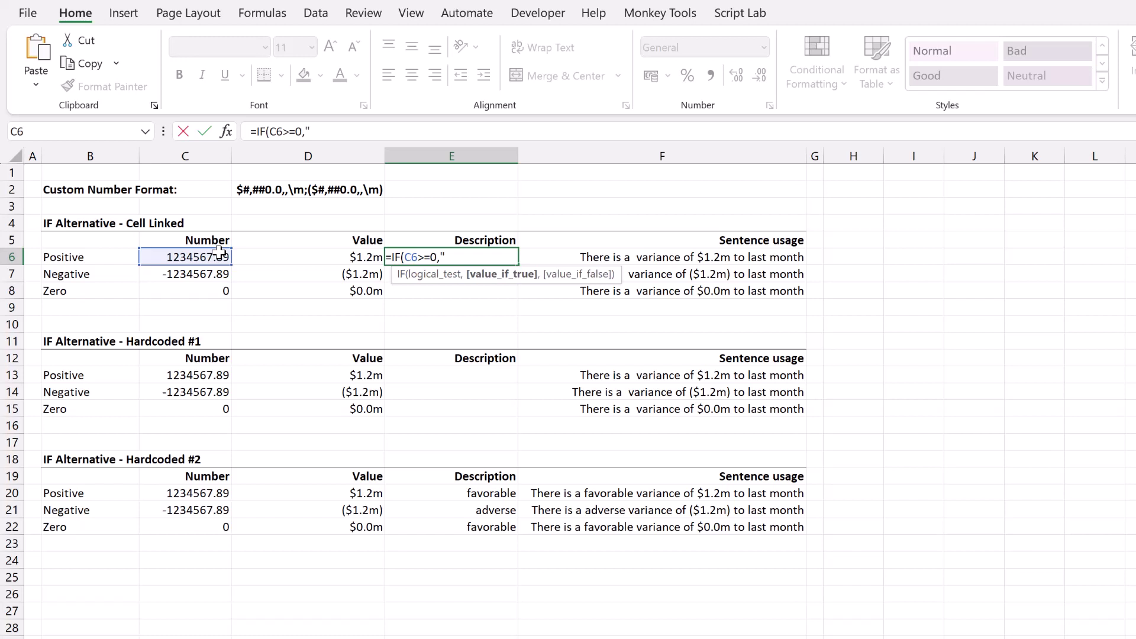
text(favorable","ad)
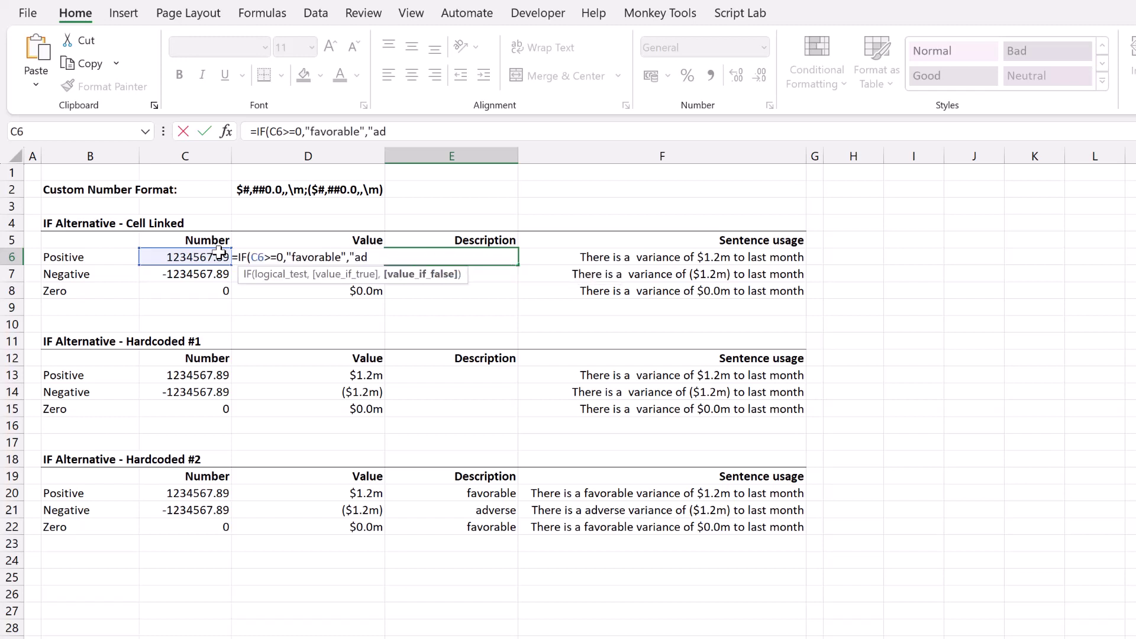
text(verse"))
key(Return)
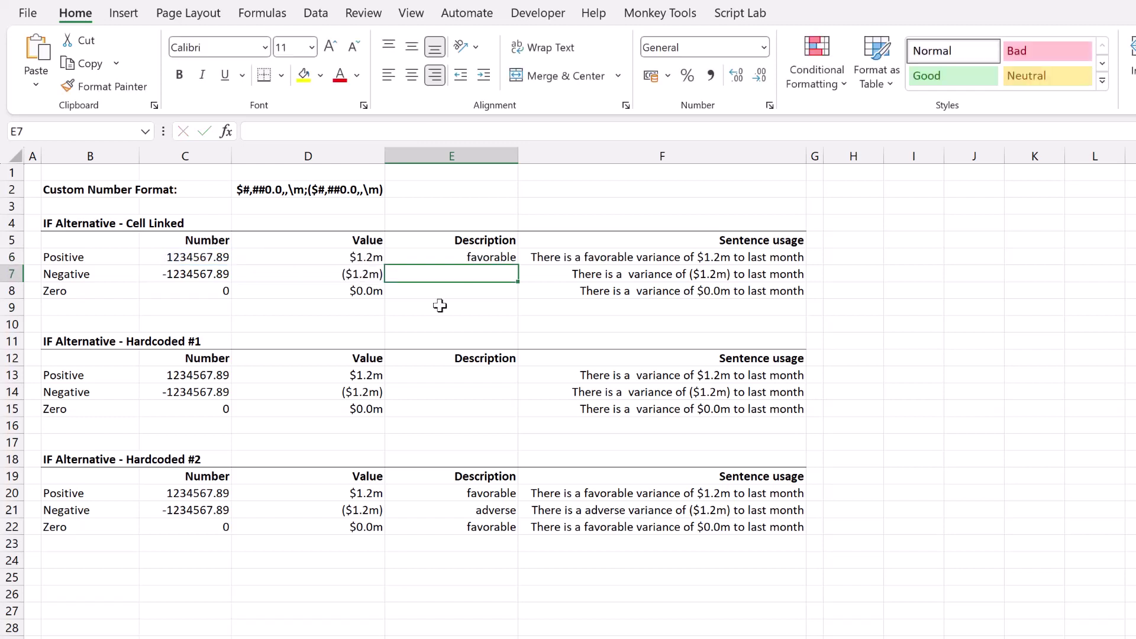
click(473, 254)
drag(517, 267, 517, 299)
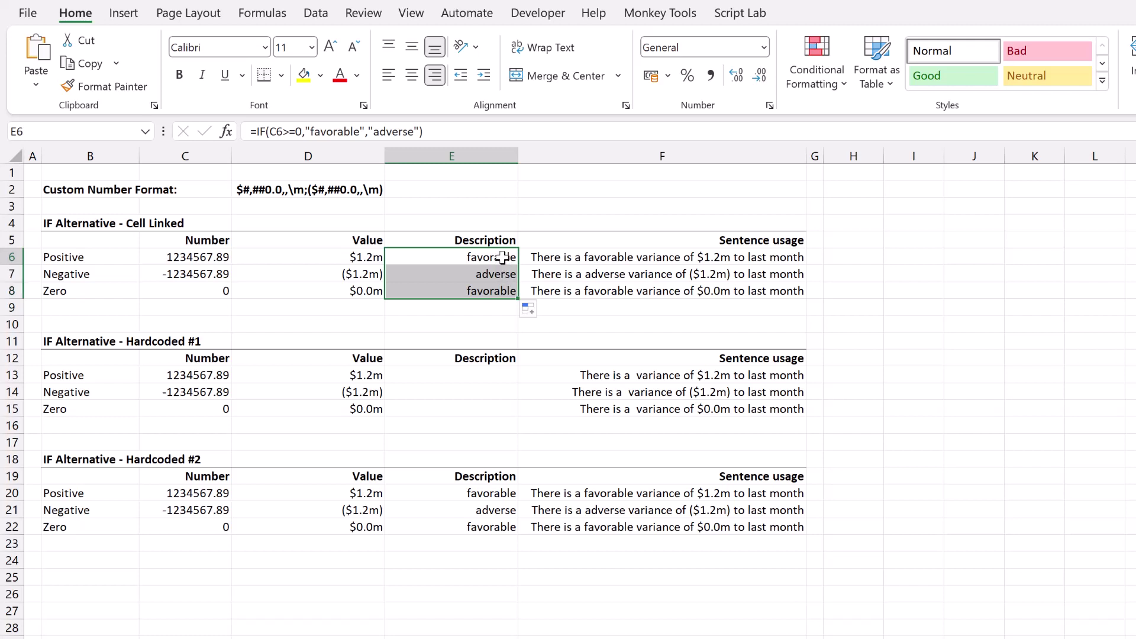
Clear the IF formulas from Description cells E6, E7 and E8
click(502, 258)
key(Delete)
click(503, 274)
key(Delete)
click(506, 289)
key(Delete)
Type the format text "favorable";"adverse" into E2
click(454, 193)
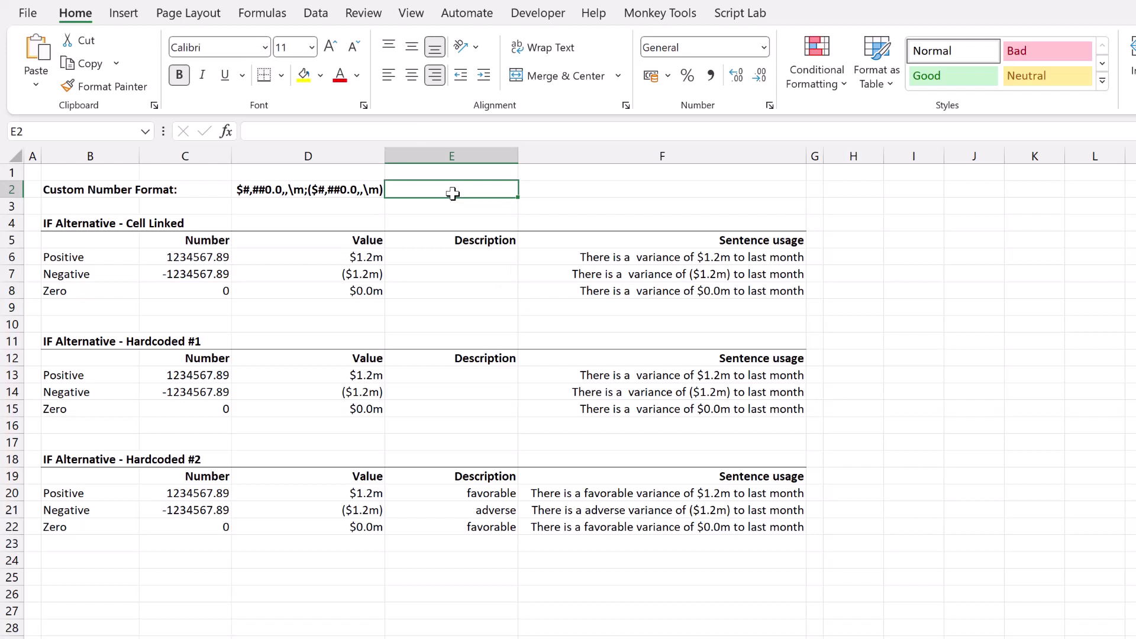
text(")
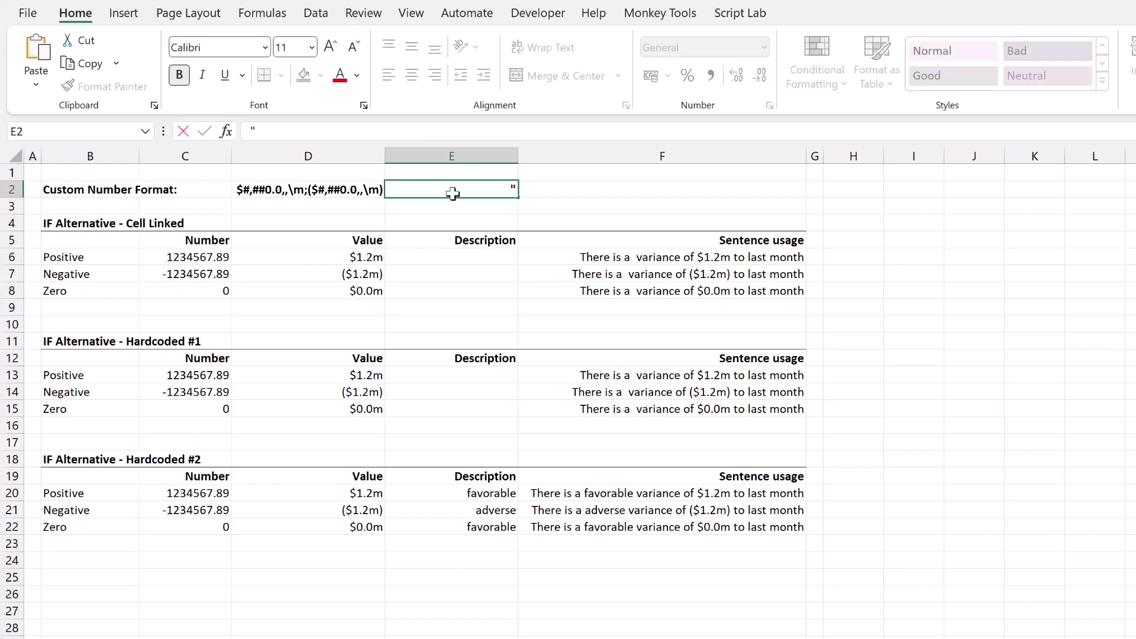
text(favorable")
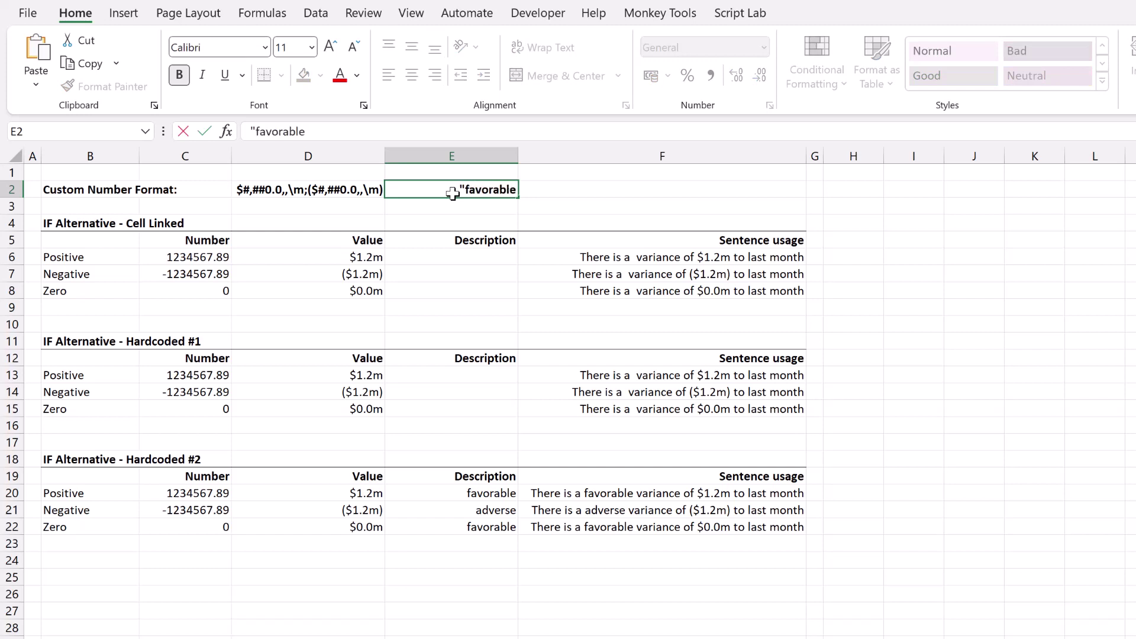
text(;"adverse")
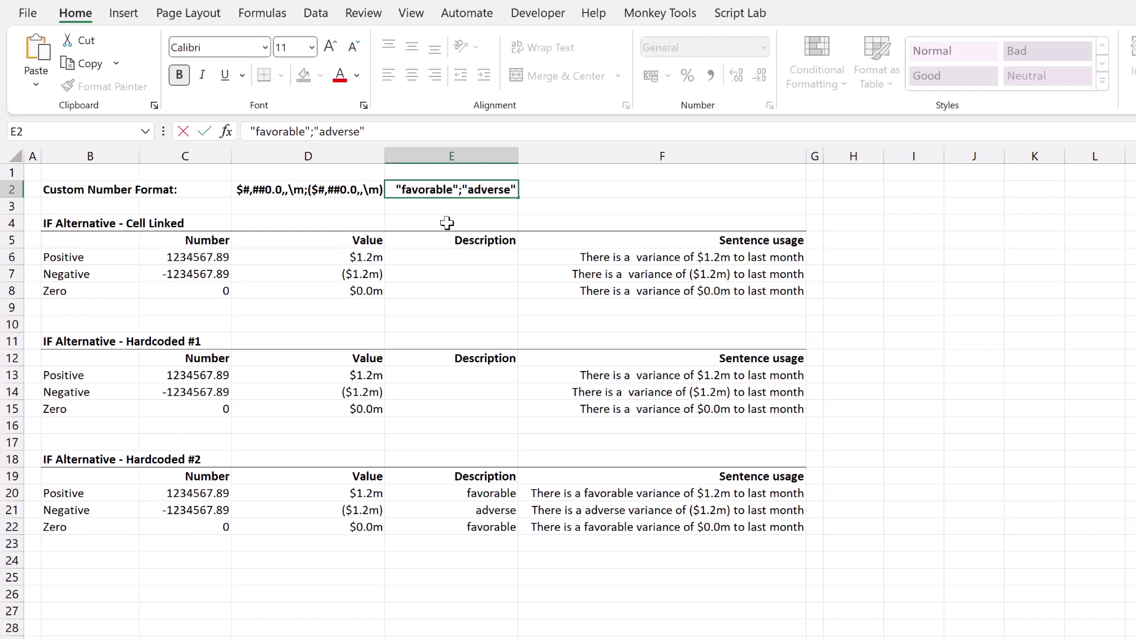
Confirm E2's format text and enter =TEXT(C6,E2) in E6
key(Return)
click(452, 257)
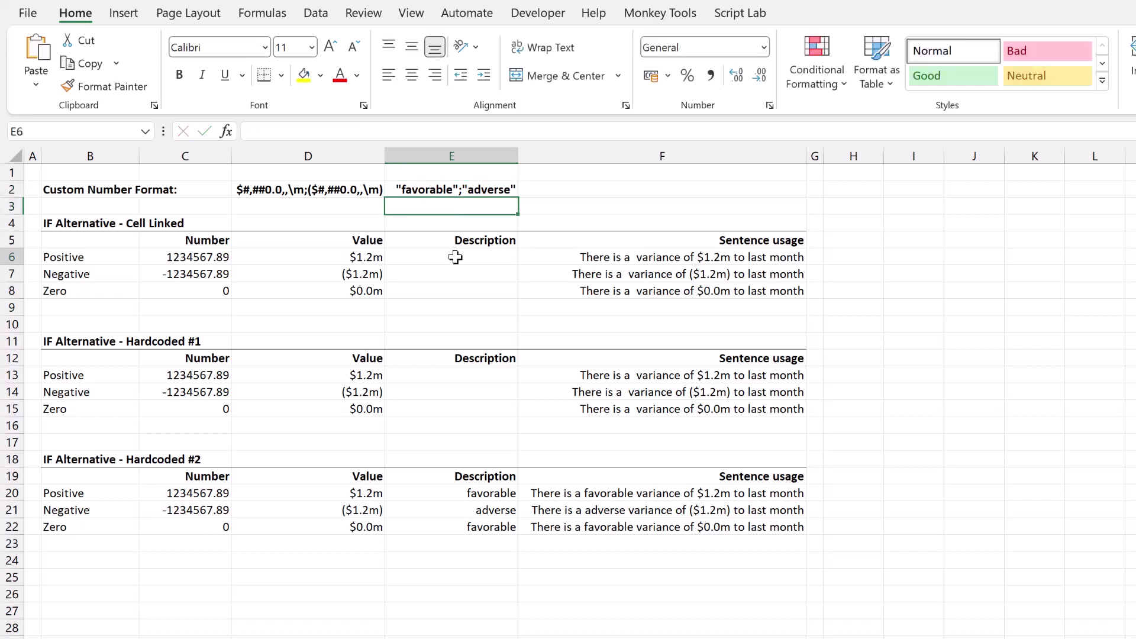
text(=TEXT()
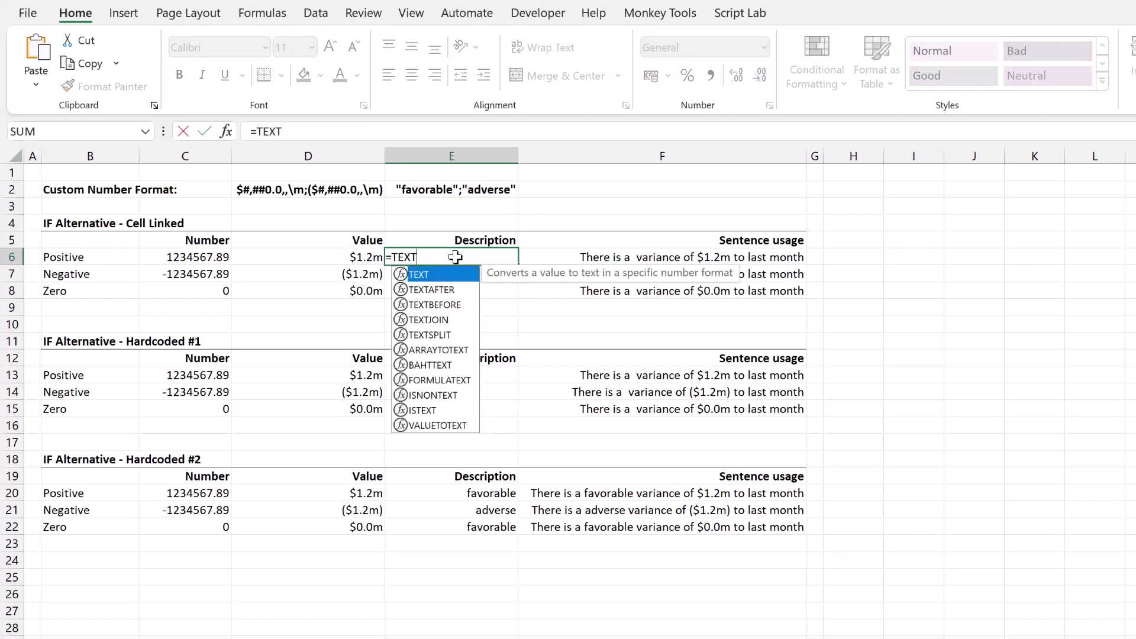
click(185, 256)
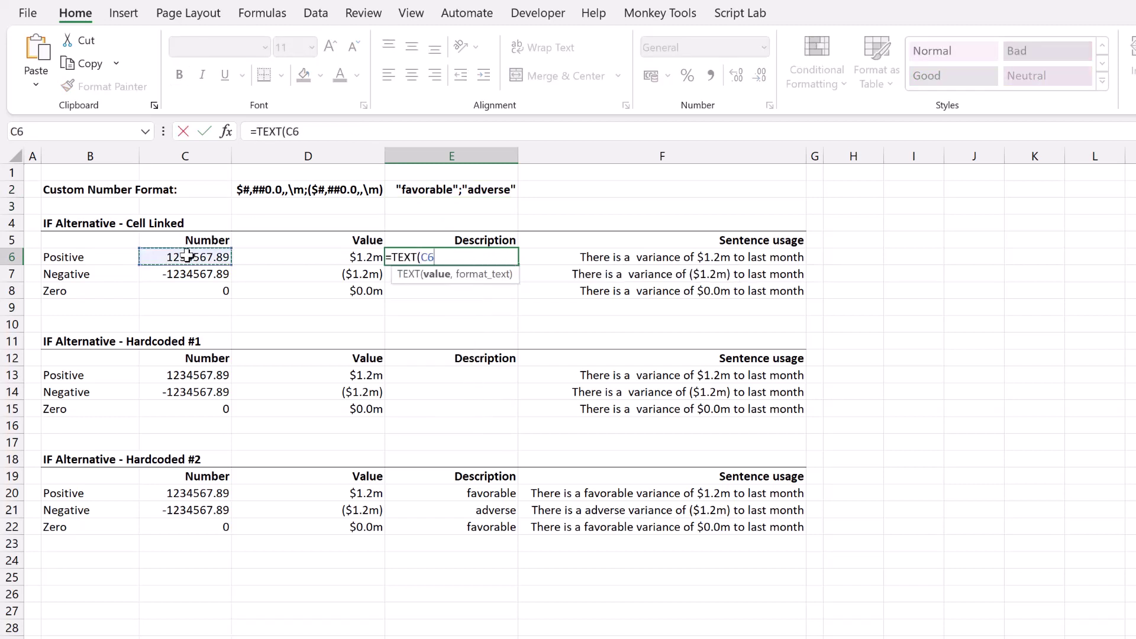
text(,)
click(443, 189)
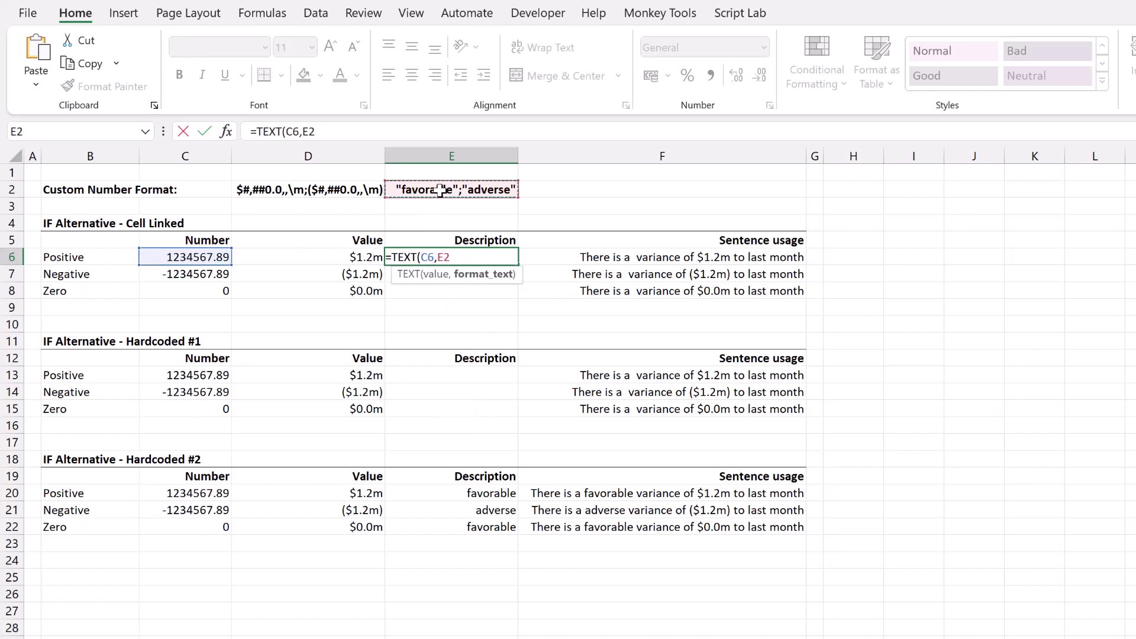
text())
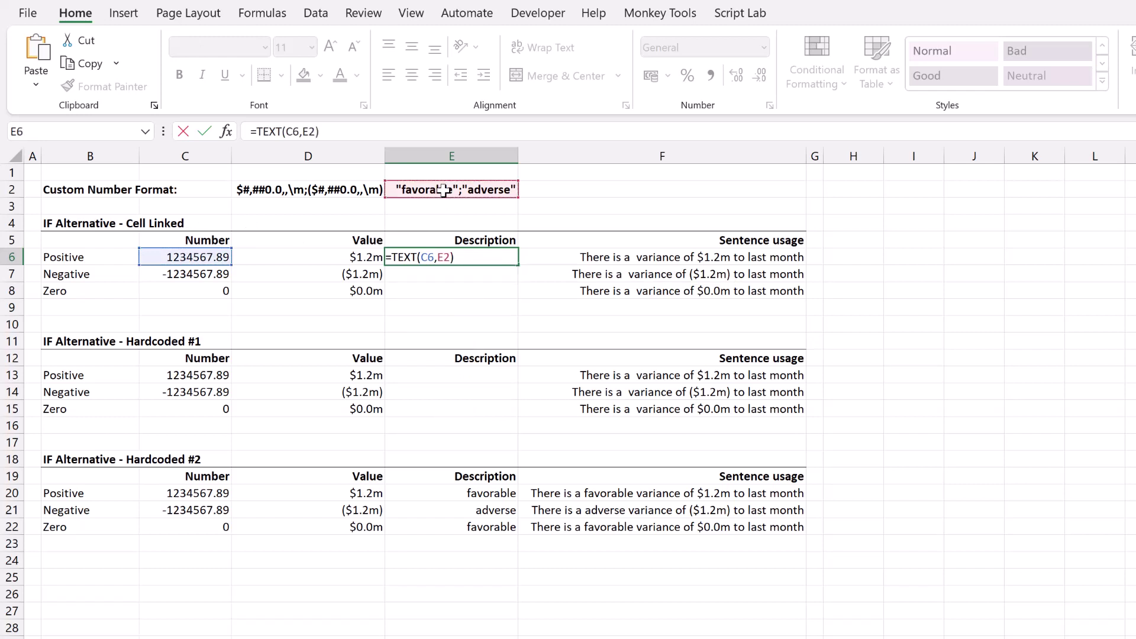
key(Return)
Lock the format reference as $E$2, fill E6's formula down to E8 and check the results
click(482, 256)
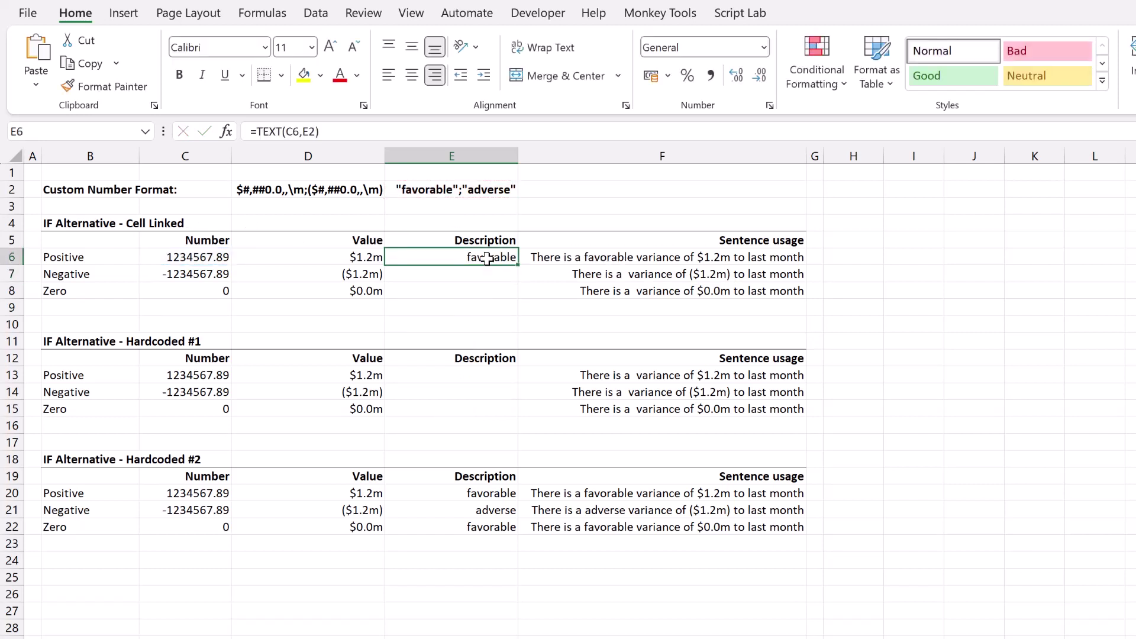
click(309, 133)
key(F4)
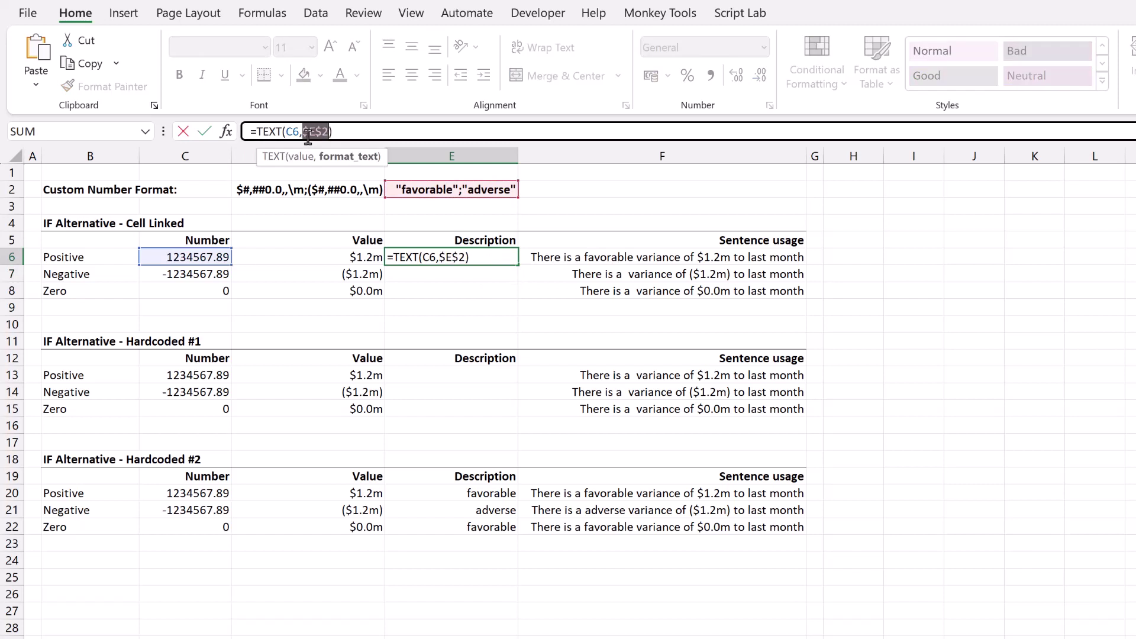
key(Return)
click(509, 257)
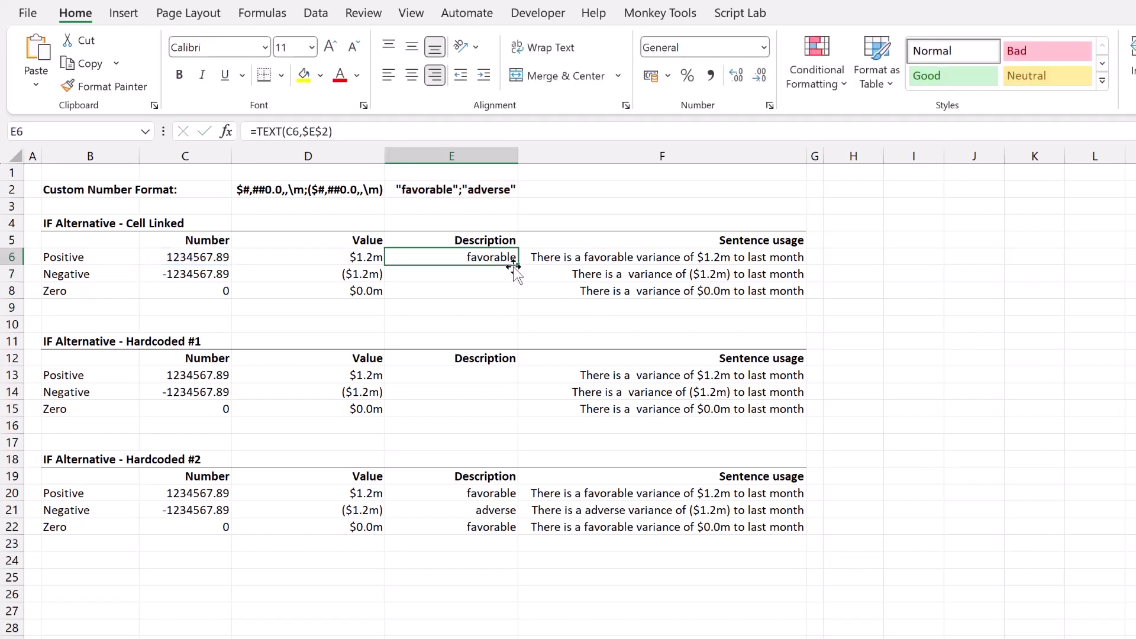
drag(518, 265, 521, 304)
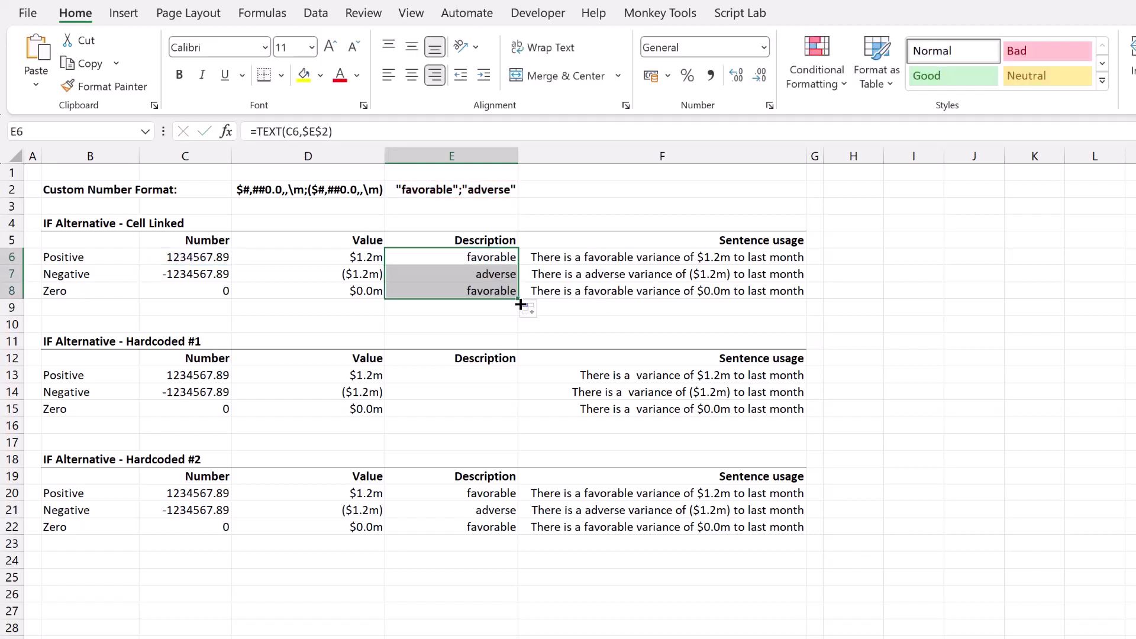
click(496, 258)
click(486, 274)
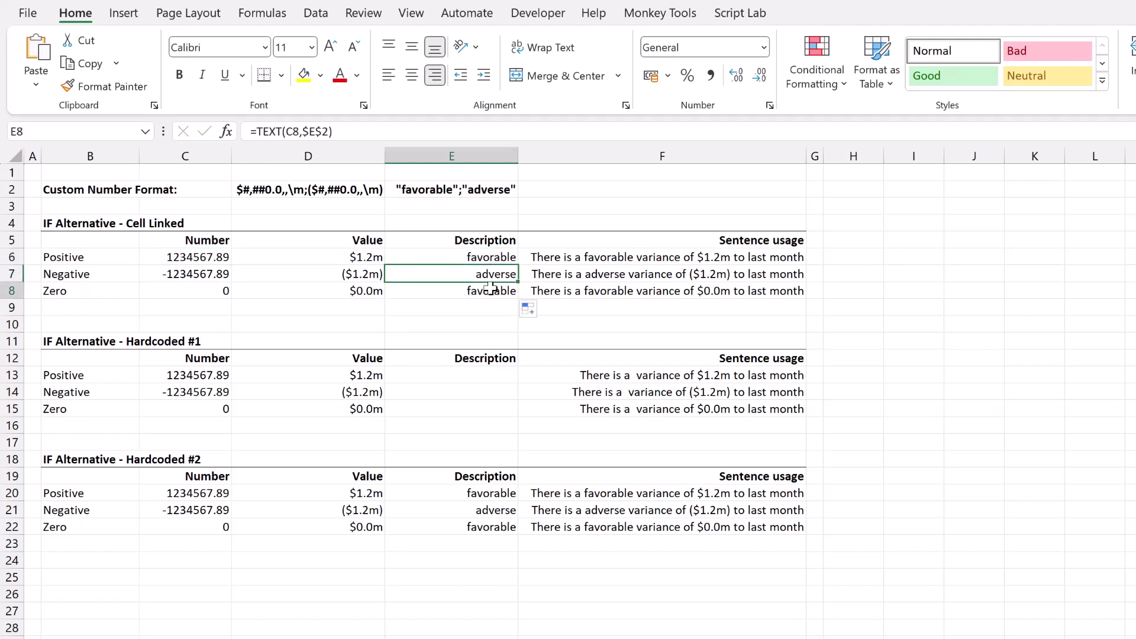
click(486, 290)
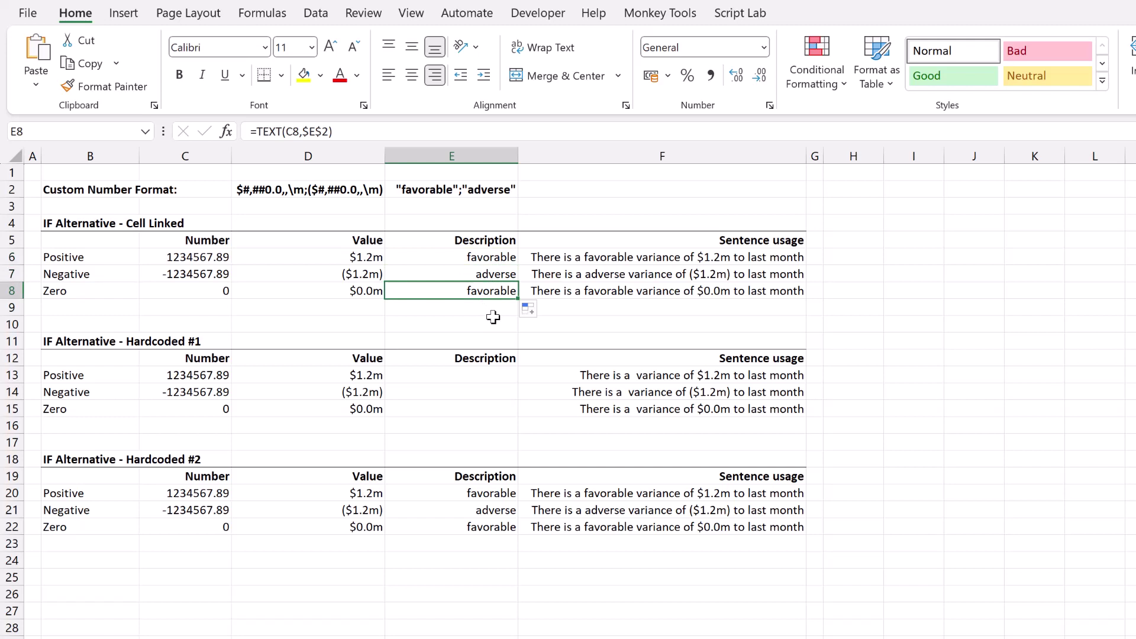
click(456, 189)
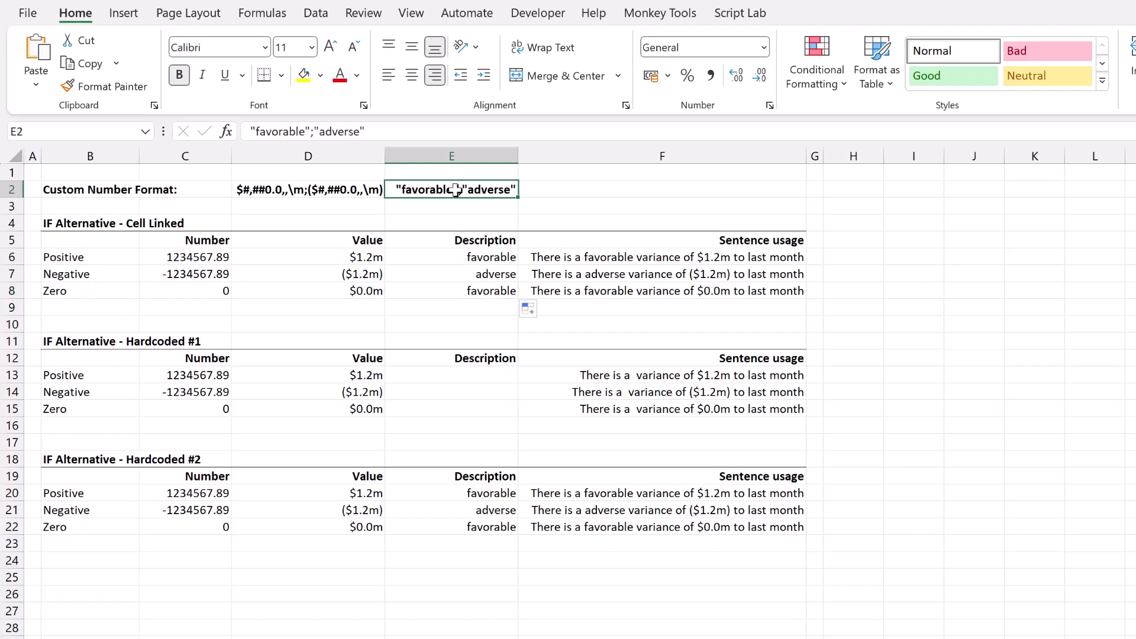
drag(388, 132, 208, 118)
key(ctrl+c)
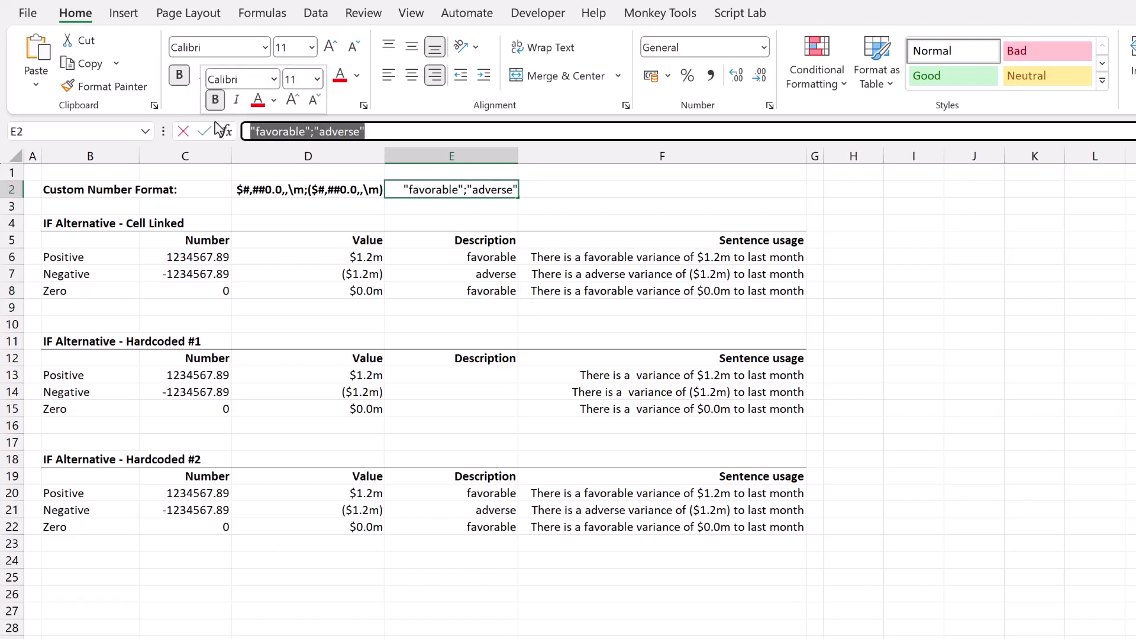
In E13, enter =TEXT(C13, with the pasted "favorable";"adverse" format and dismiss the error
key(Escape)
click(461, 376)
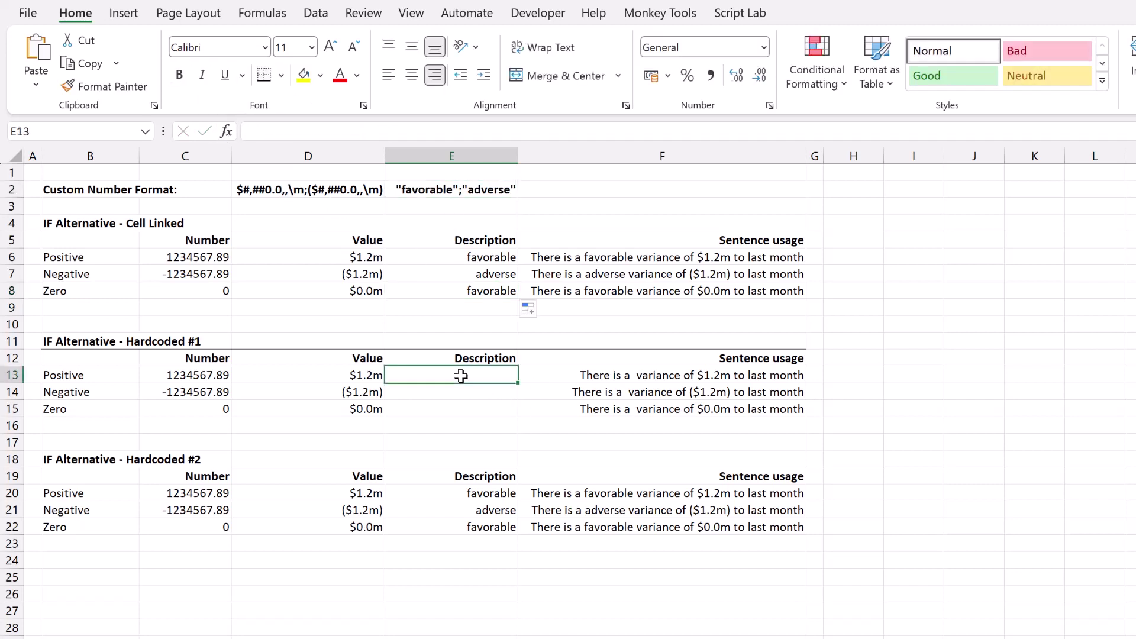
text(=TEXT()
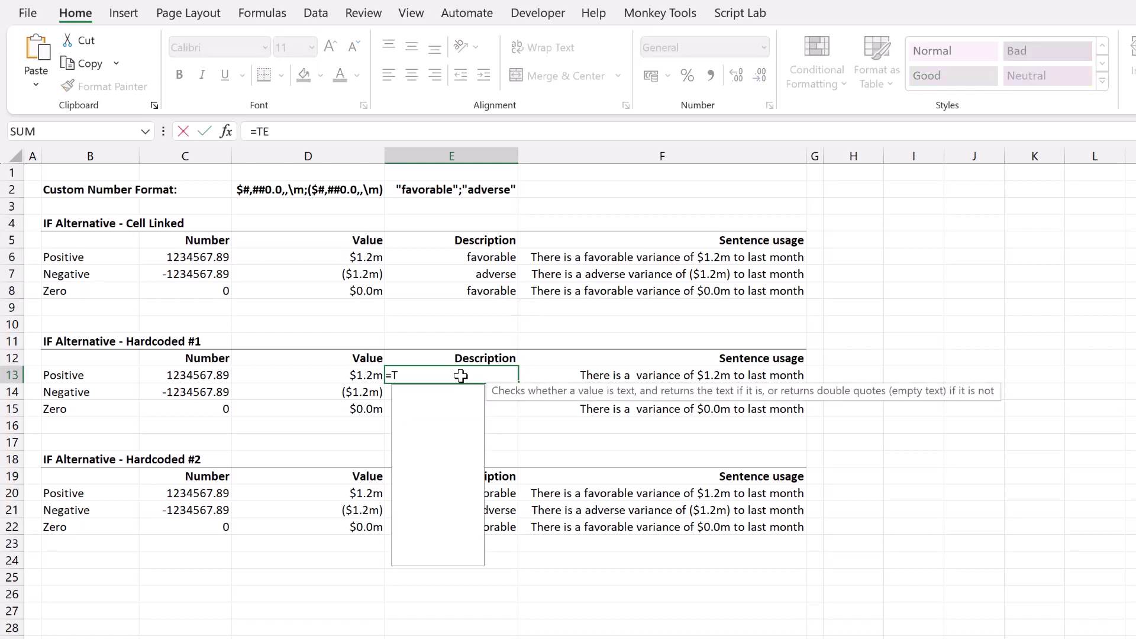
click(213, 375)
text(,)
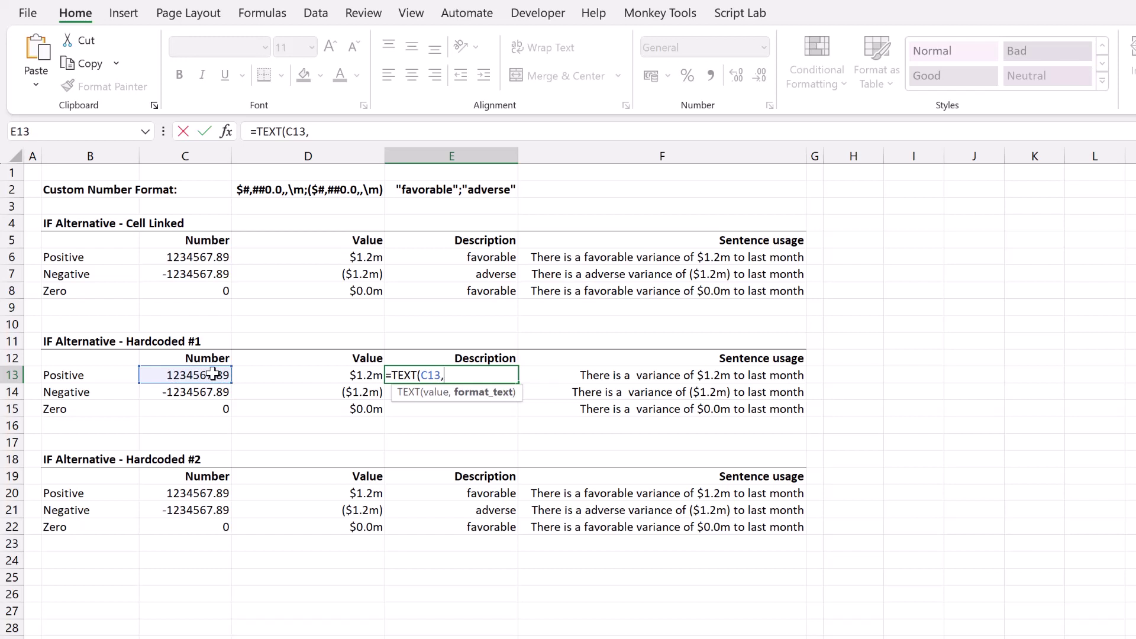
key(ctrl+v)
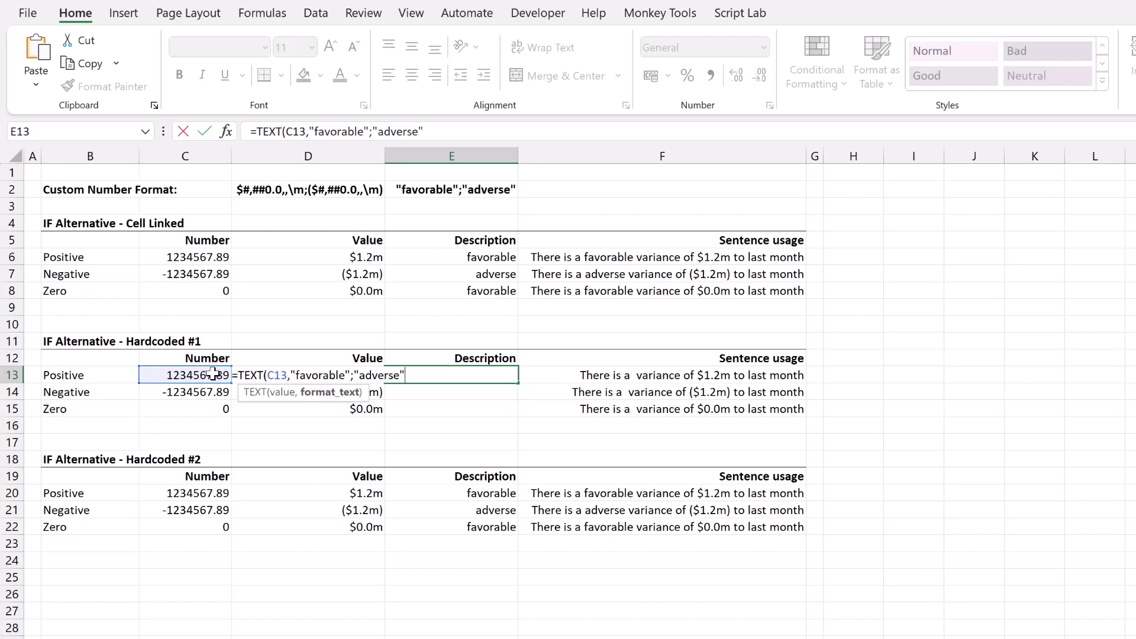
text())
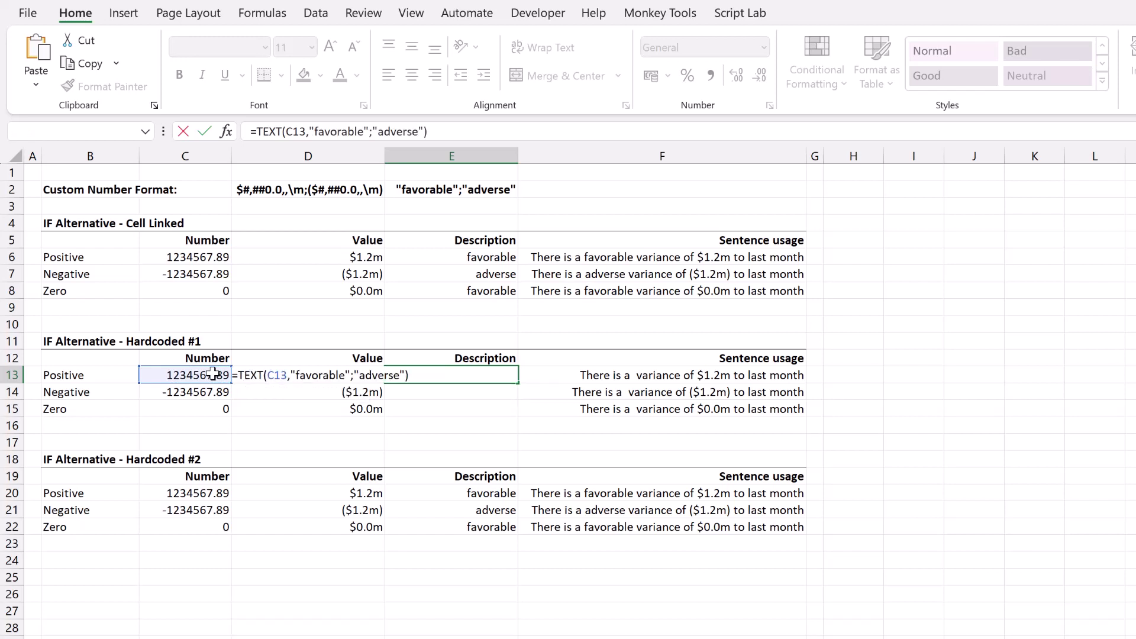
key(Return)
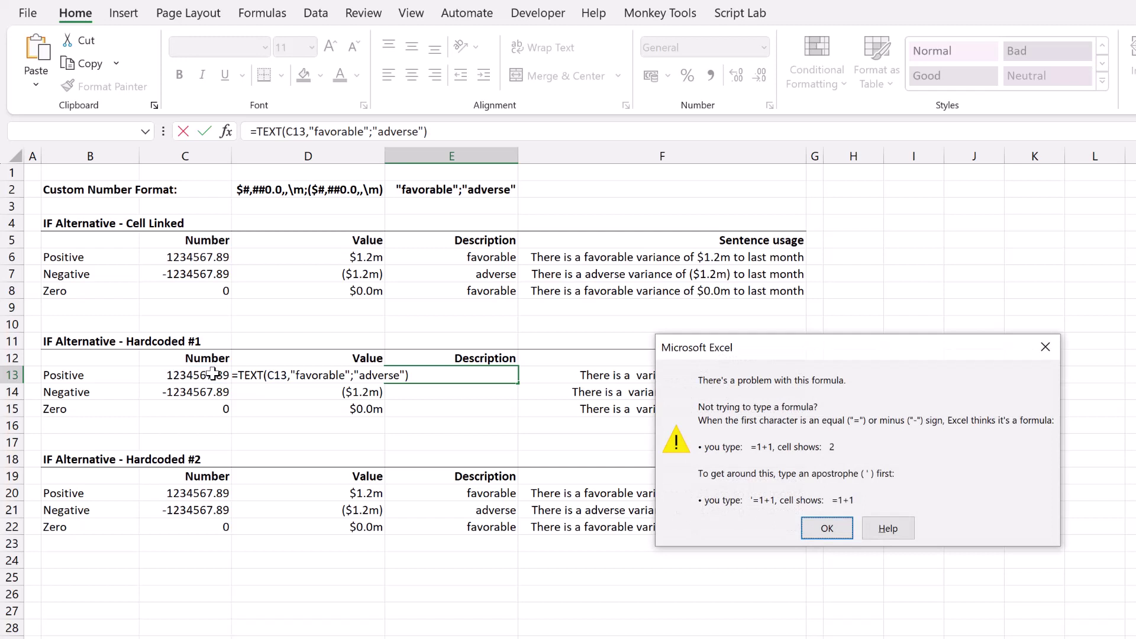
click(834, 530)
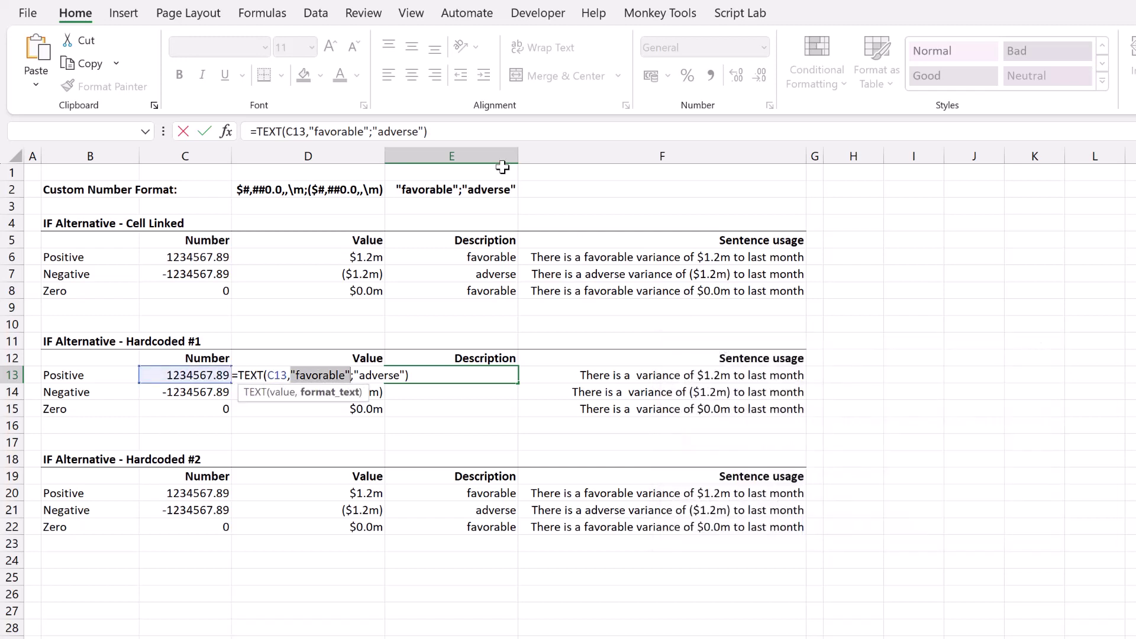
Double every quote so E13 holds =TEXT(C13,"""favorable"";""adverse"""), then review it
click(310, 132)
text(")
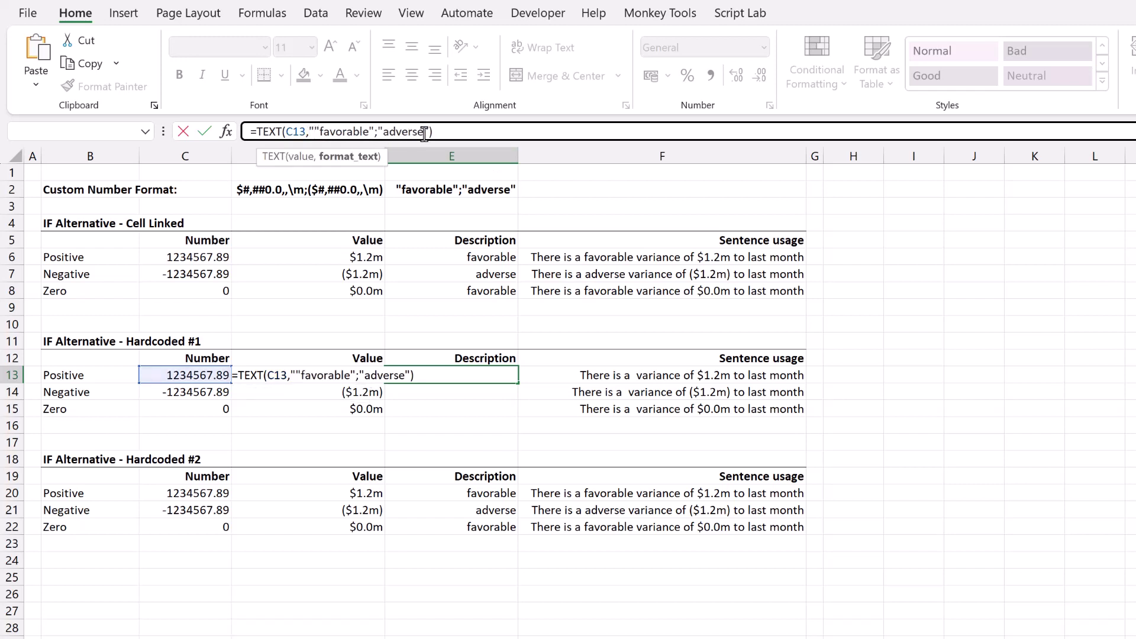
click(433, 131)
text(")
click(319, 131)
text(")
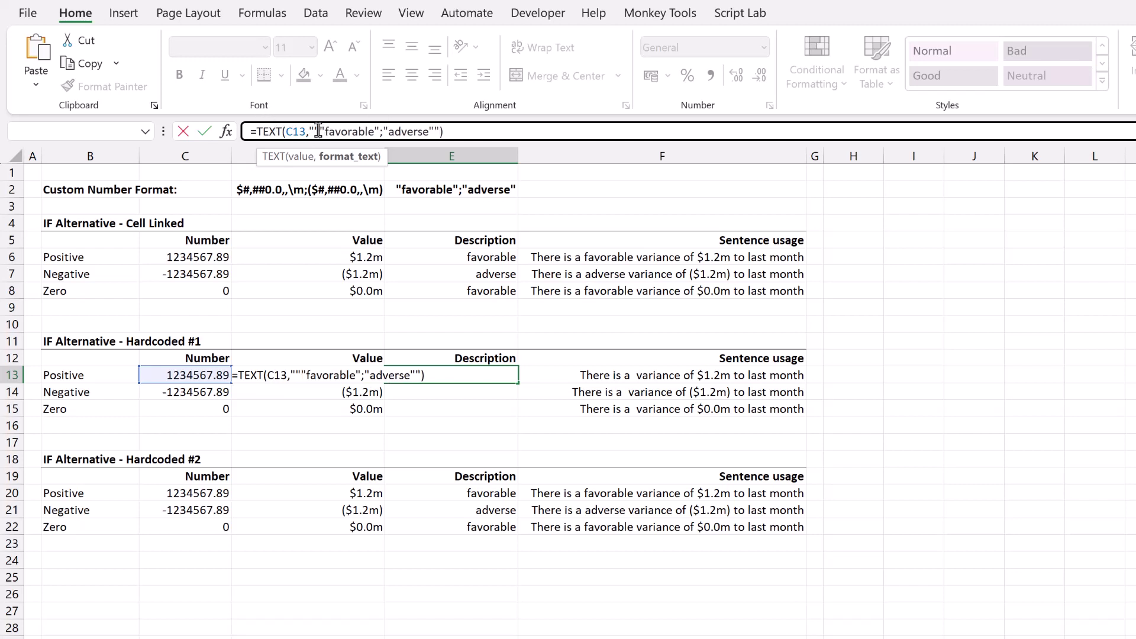
click(436, 131)
text(")
click(377, 131)
text(")
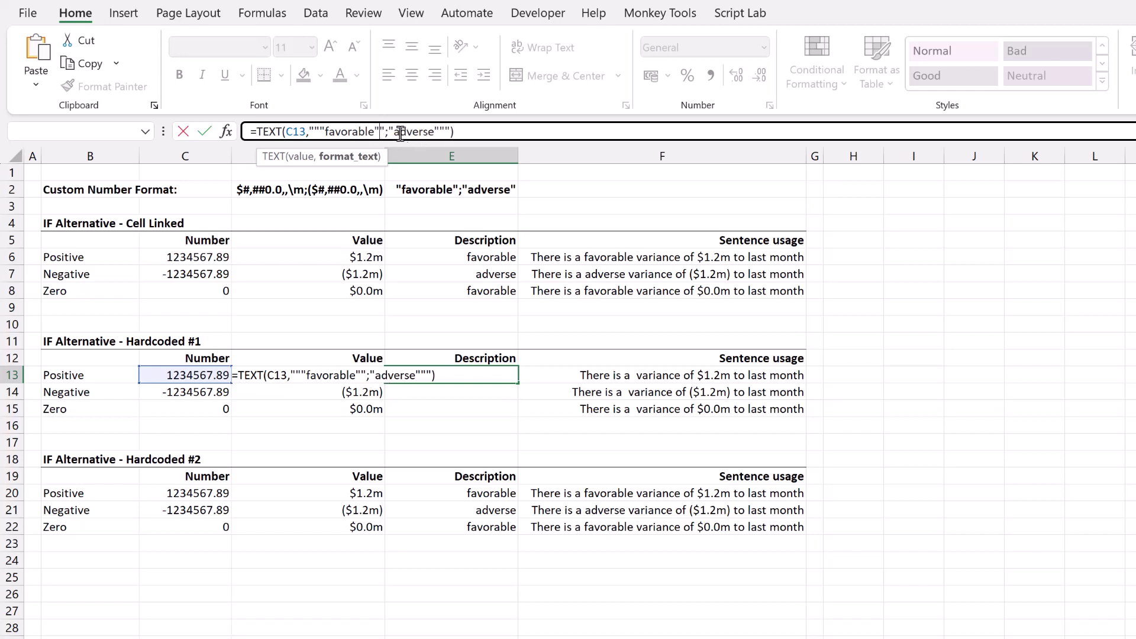
click(391, 132)
text(")
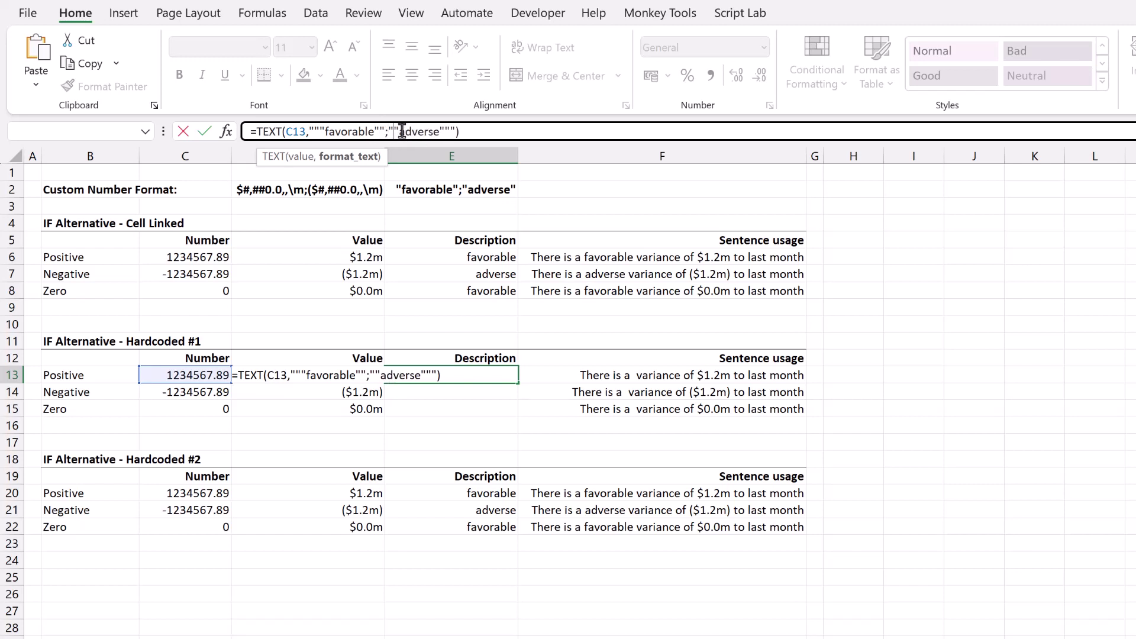
key(Return)
double_click(497, 374)
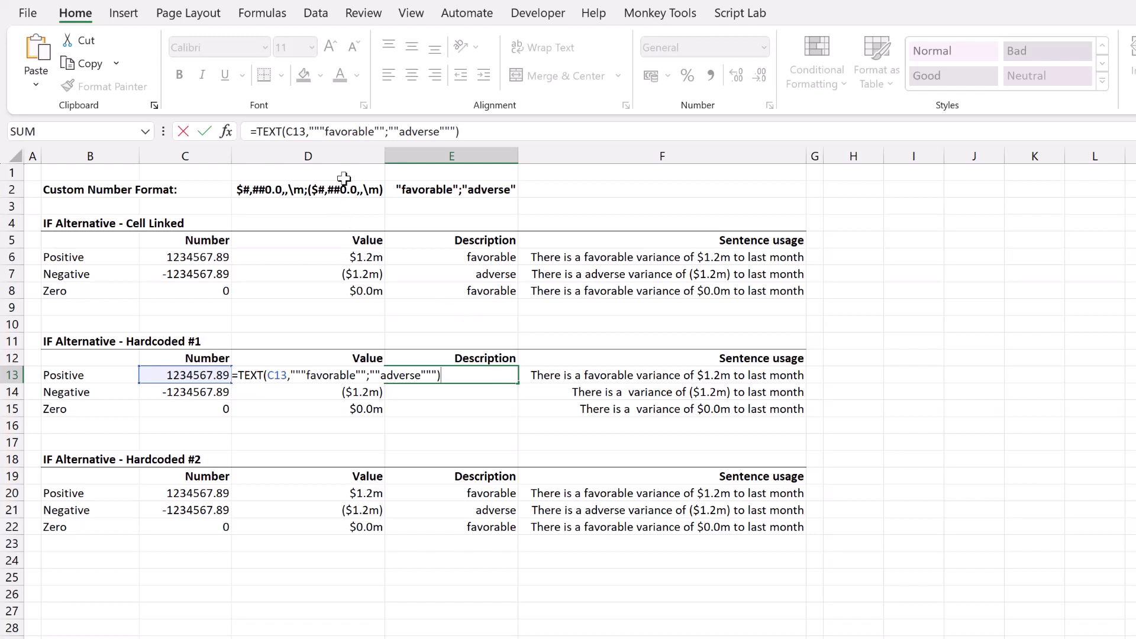
Fill E13's formula down to E15 and select the favorable, adverse, favorable sentences in F13:F15
key(Return)
click(510, 375)
drag(519, 383, 512, 417)
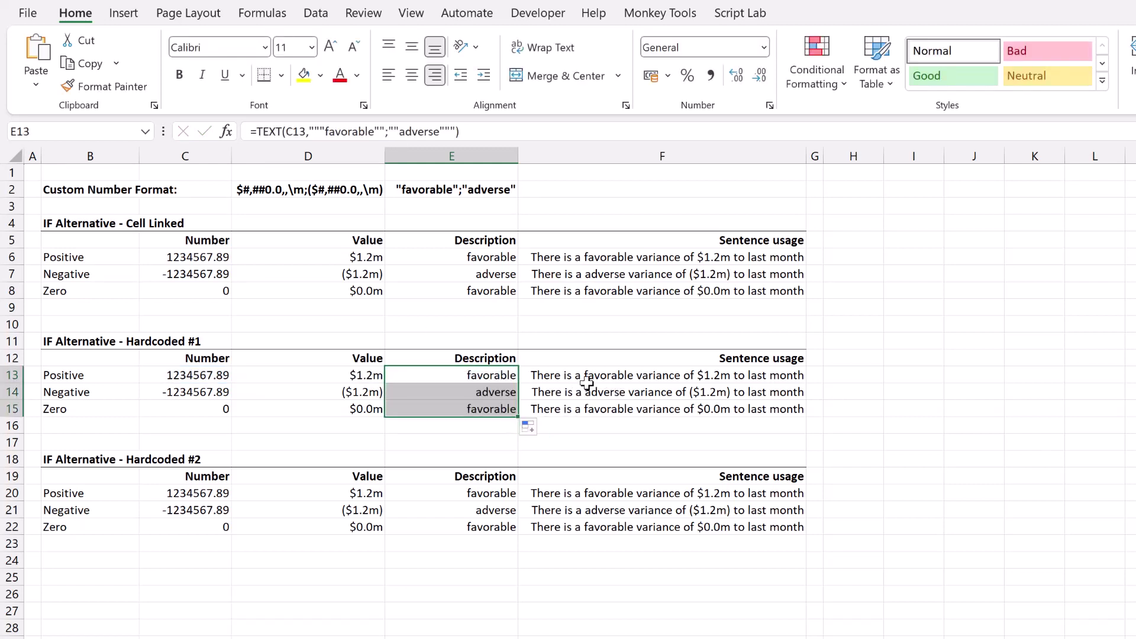
drag(586, 379, 597, 409)
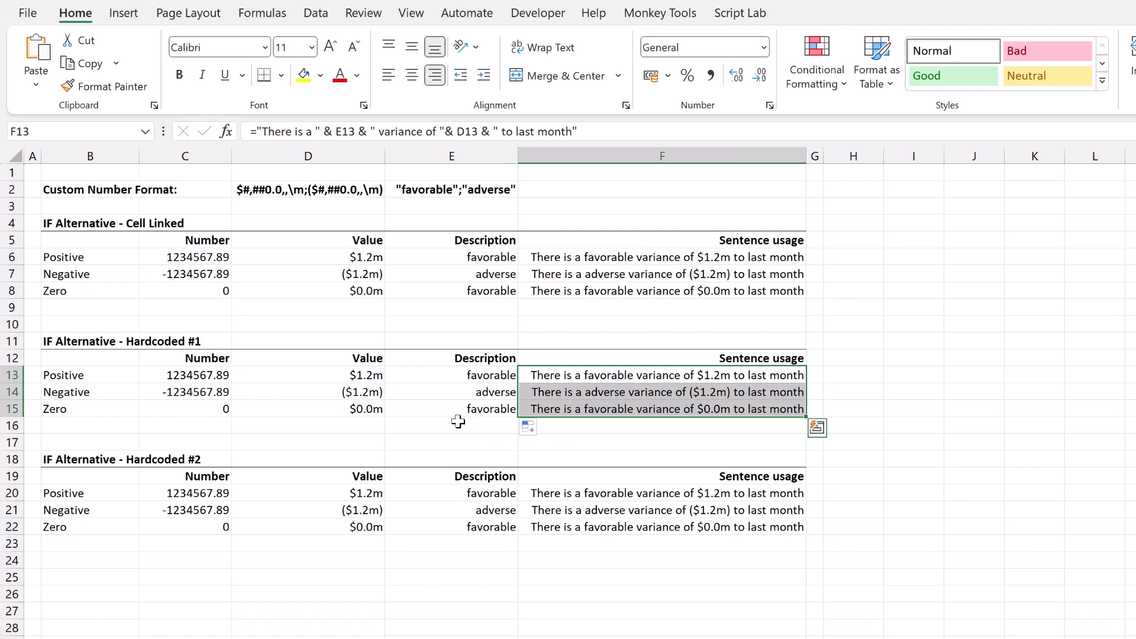
Open E20's formula and highlight its CHAR(34) format argument to preview the evaluated format
double_click(468, 494)
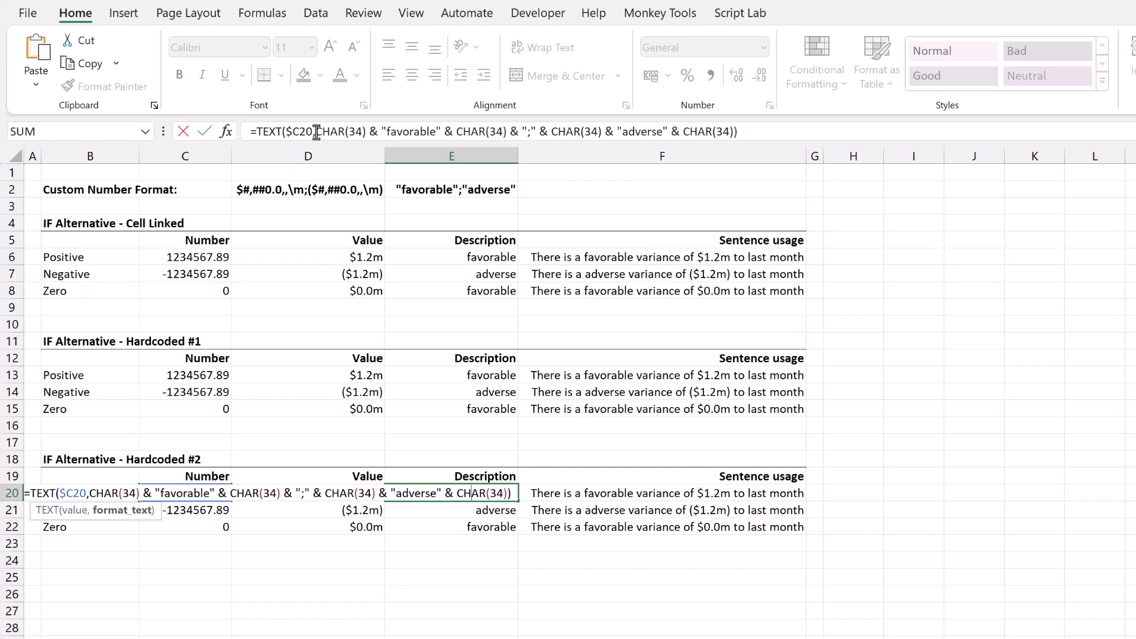
drag(315, 132, 735, 134)
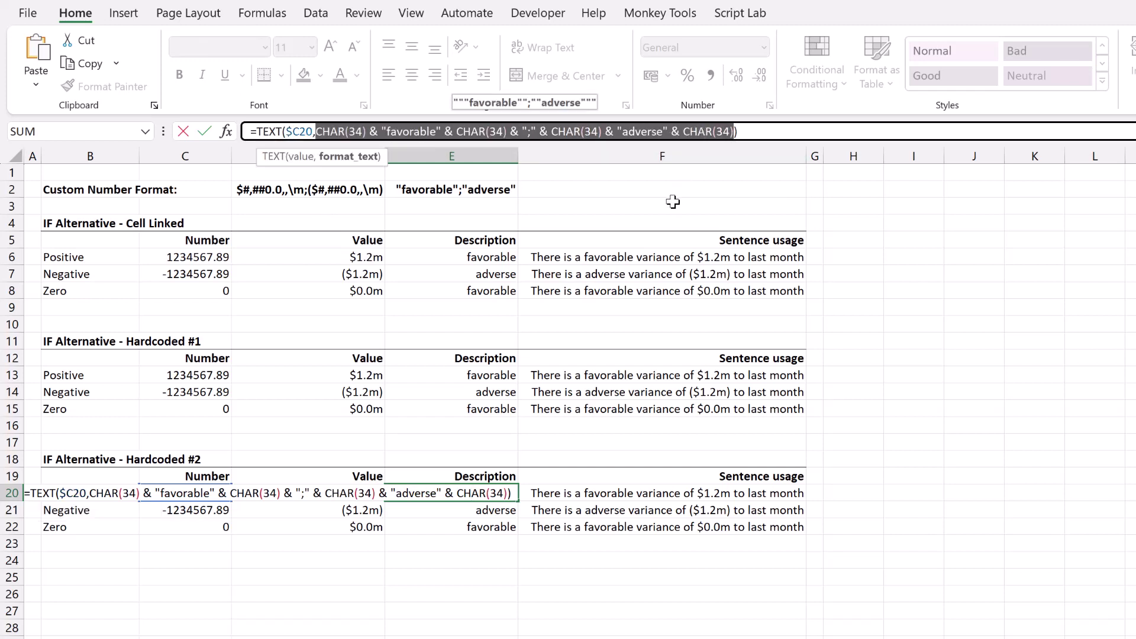